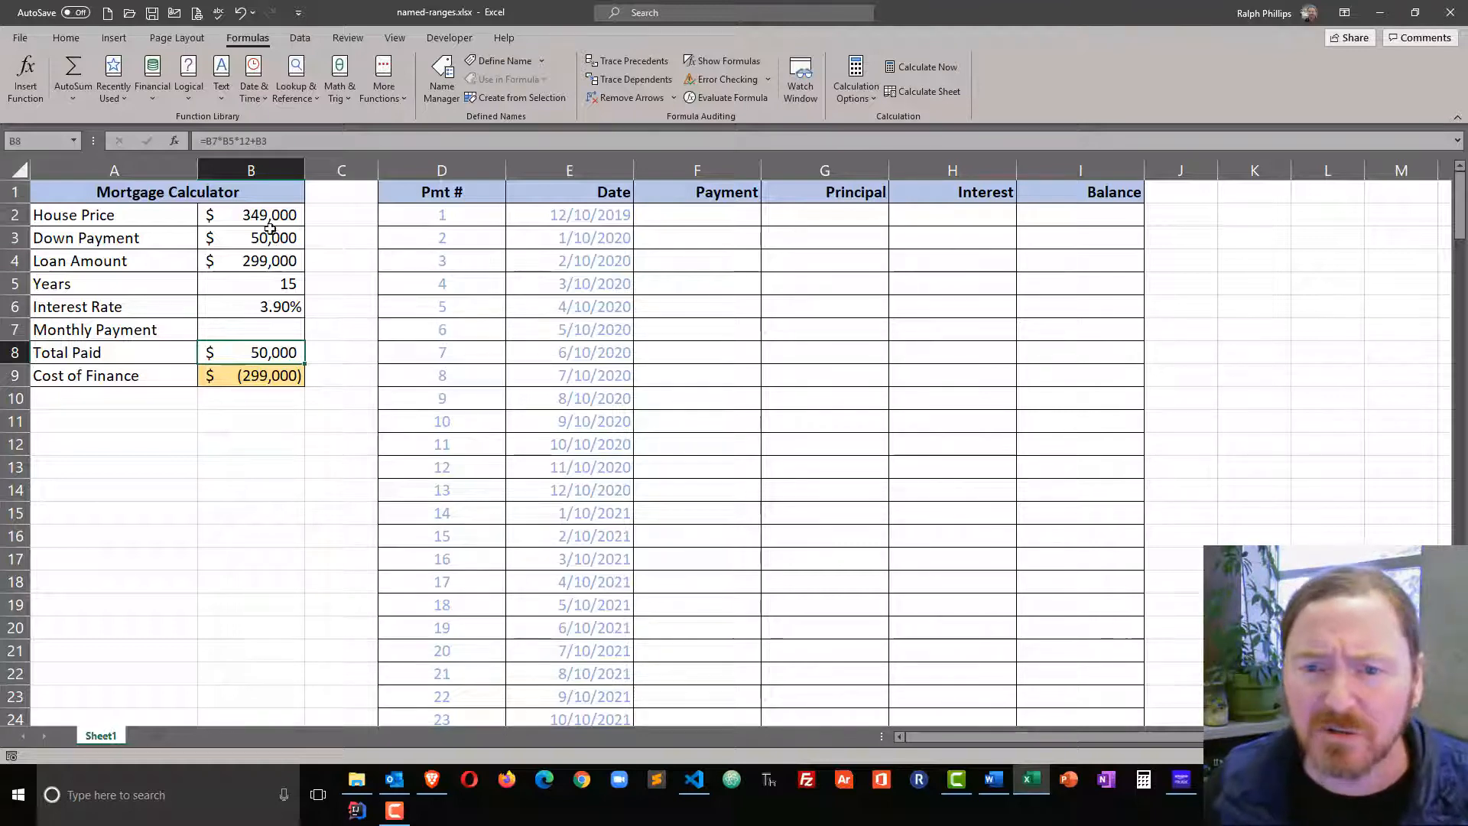
Name the Years value cell B5 "years".
{"action": "left_click", "coordinate": [264, 326]}
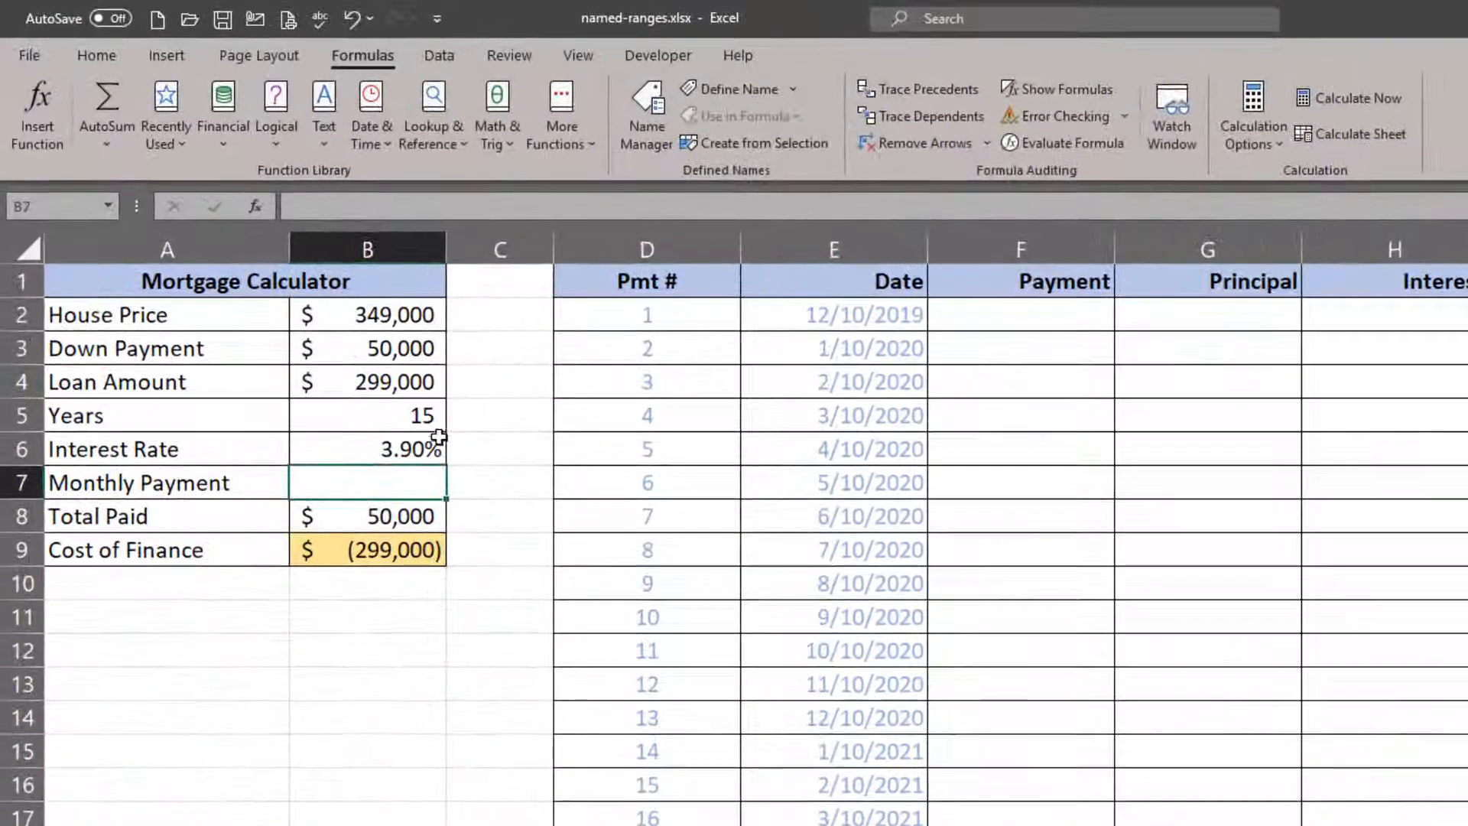
{"action": "left_click", "coordinate": [426, 415]}
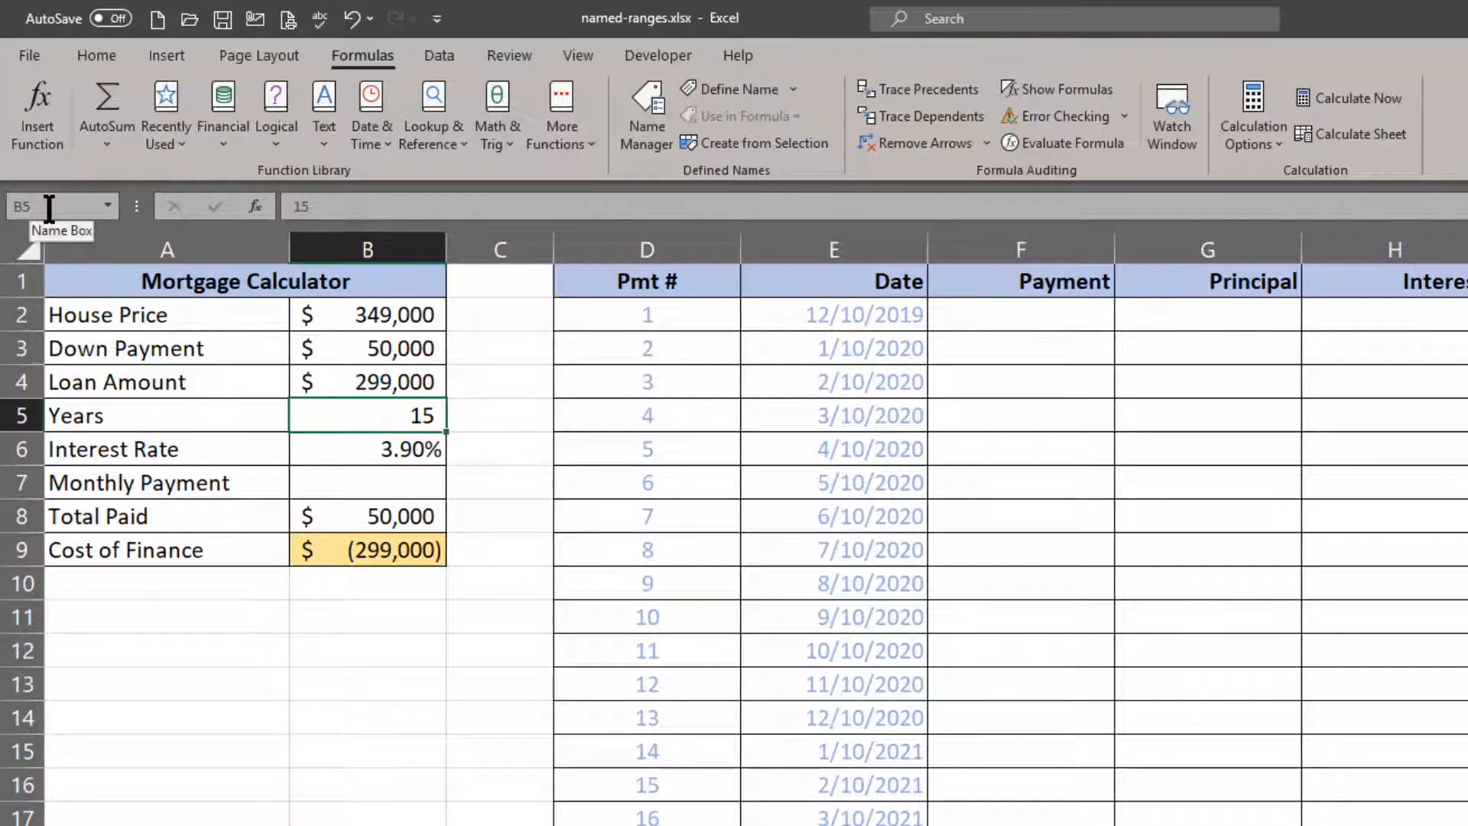
{"action": "left_click", "coordinate": [49, 207]}
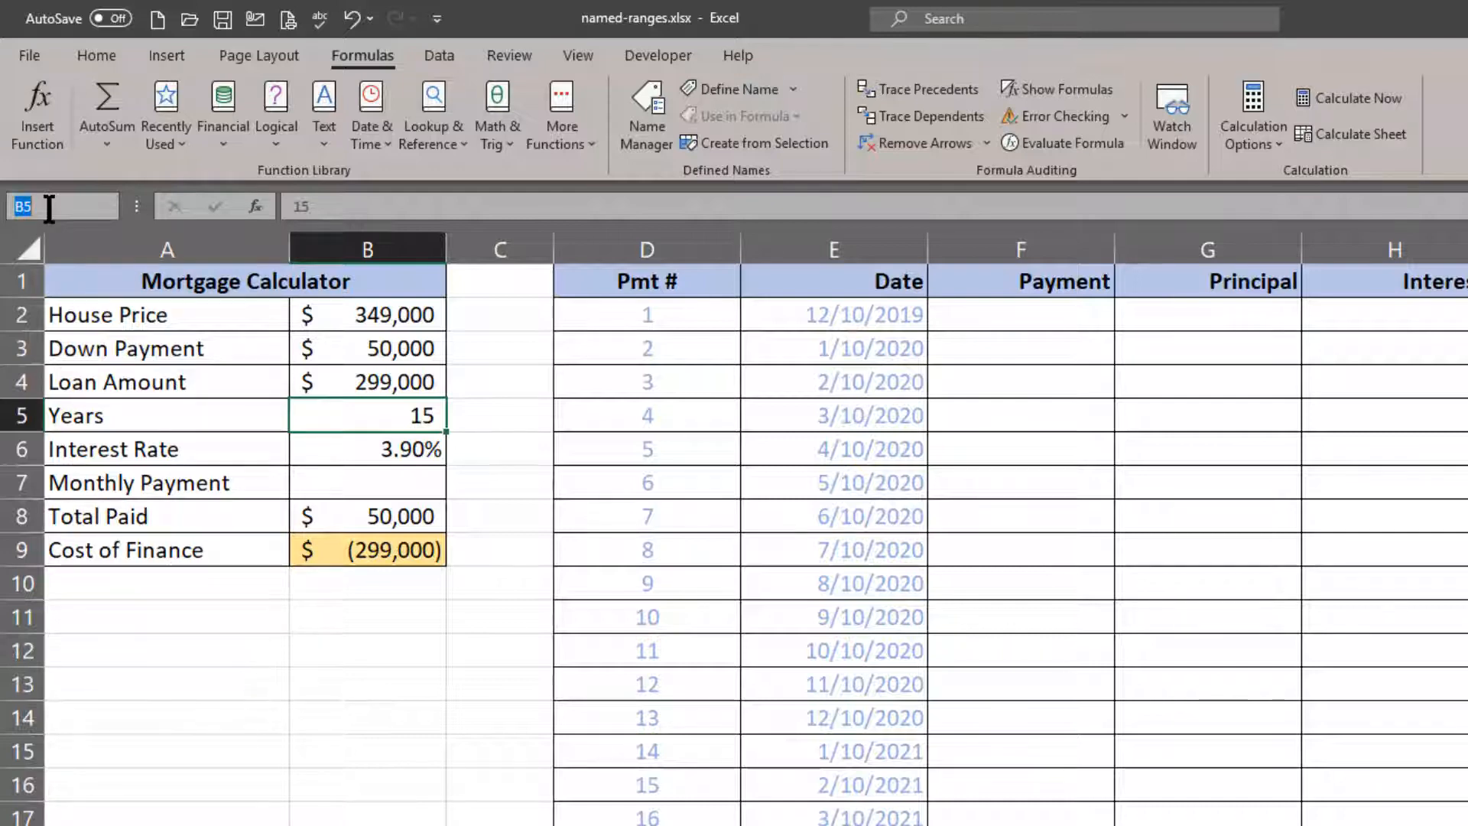
{"action": "type", "text": "years"}
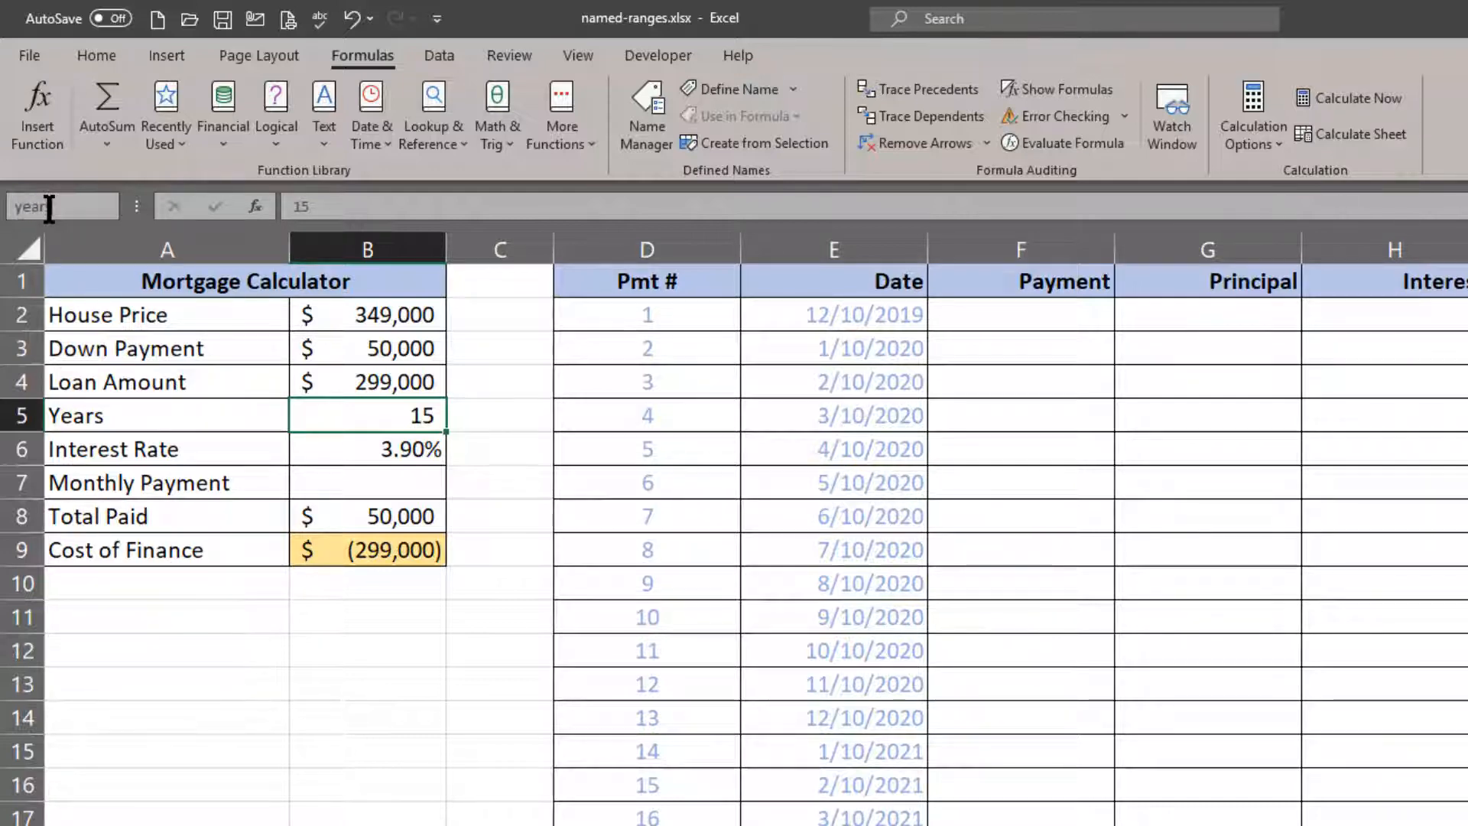
{"action": "key", "text": "Return"}
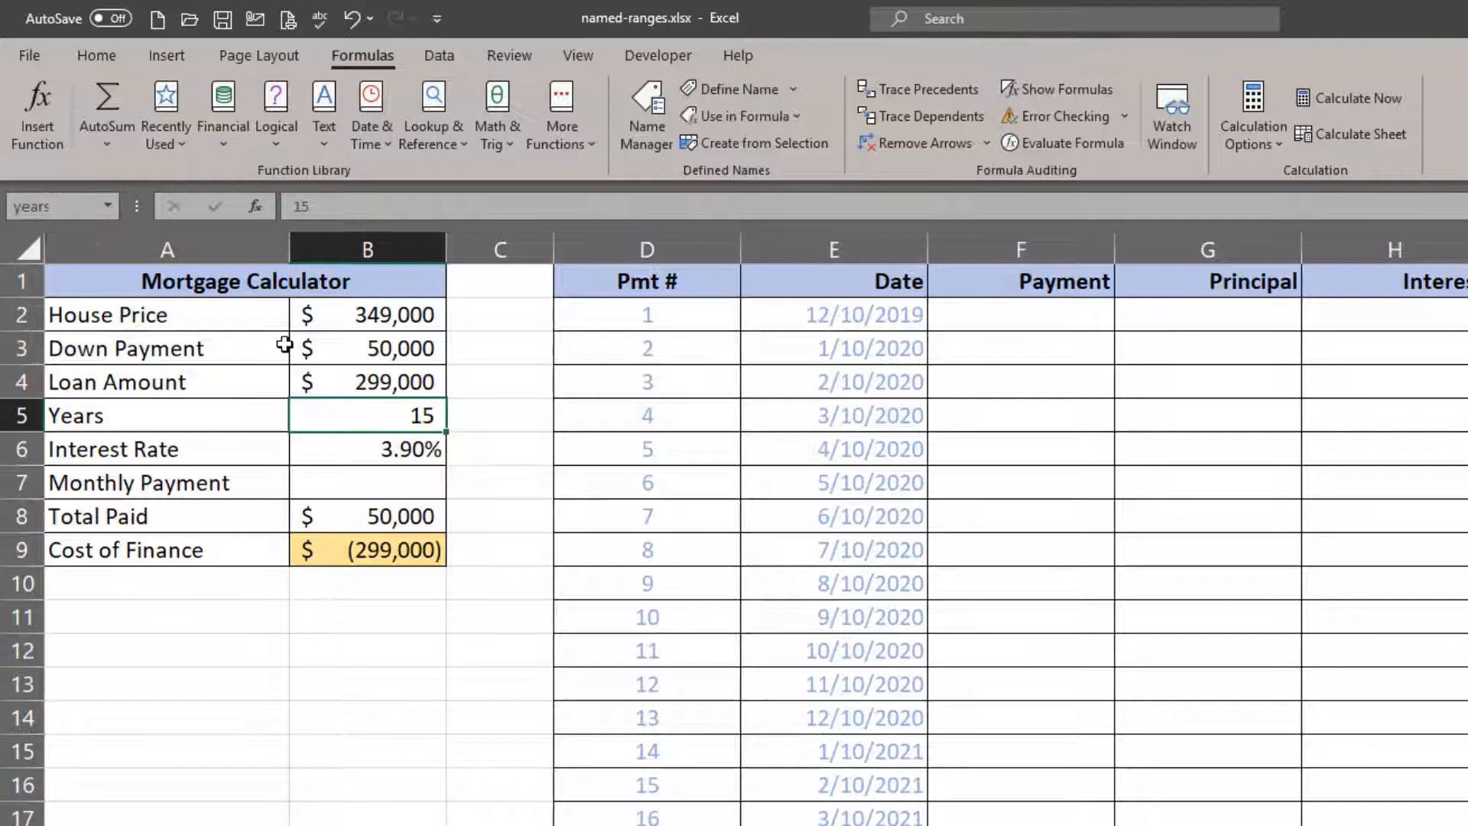
Name the Interest Rate value cell B6 "arate".
{"action": "left_click", "coordinate": [344, 447]}
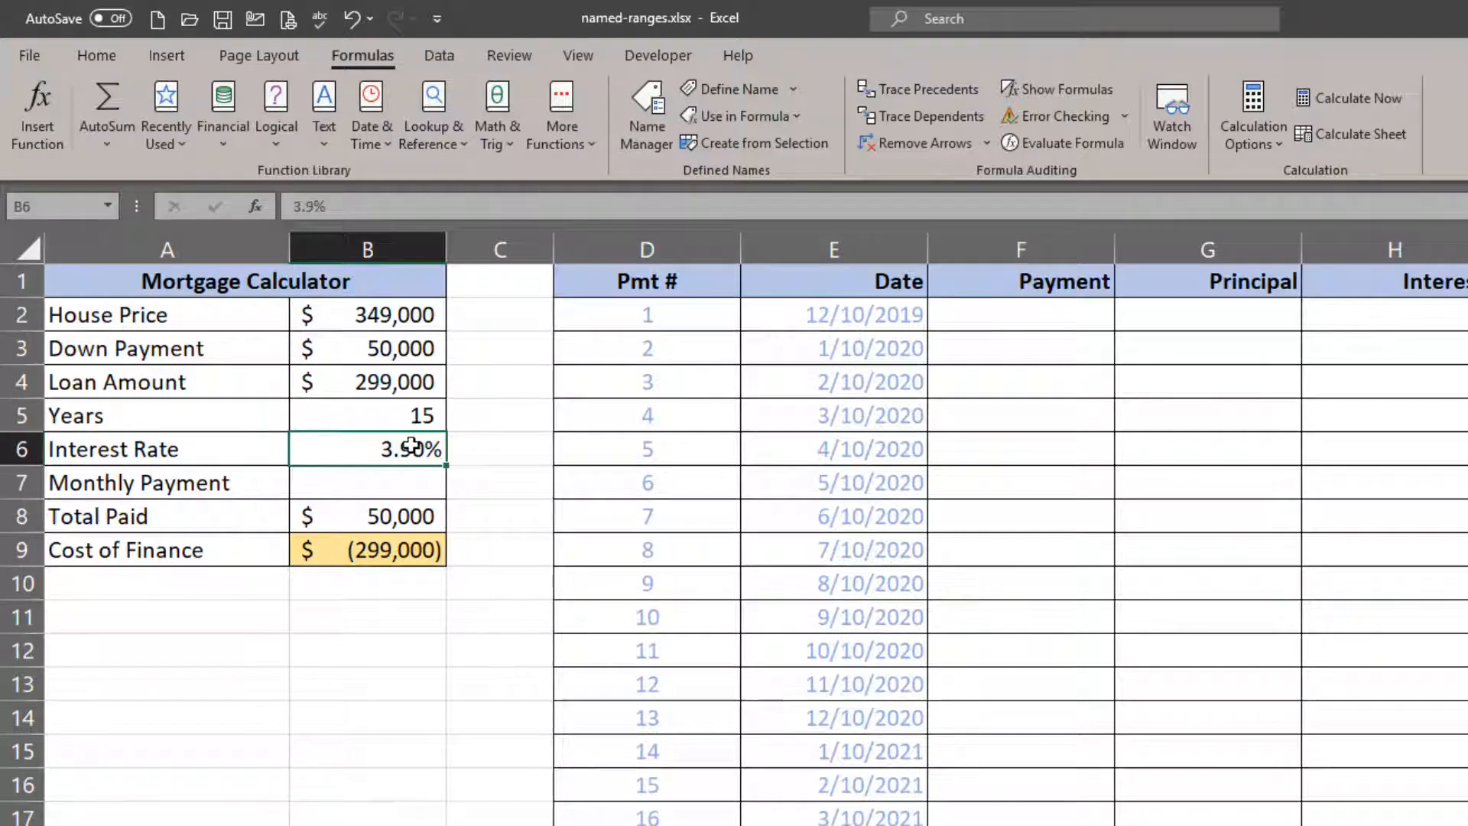
{"action": "left_click", "coordinate": [46, 212]}
{"action": "type", "text": "arate"}
{"action": "key", "text": "BackSpace"}
{"action": "key", "text": "BackSpace"}
{"action": "key", "text": "BackSpace"}
{"action": "key", "text": "BackSpace"}
{"action": "key", "text": "BackSpace"}
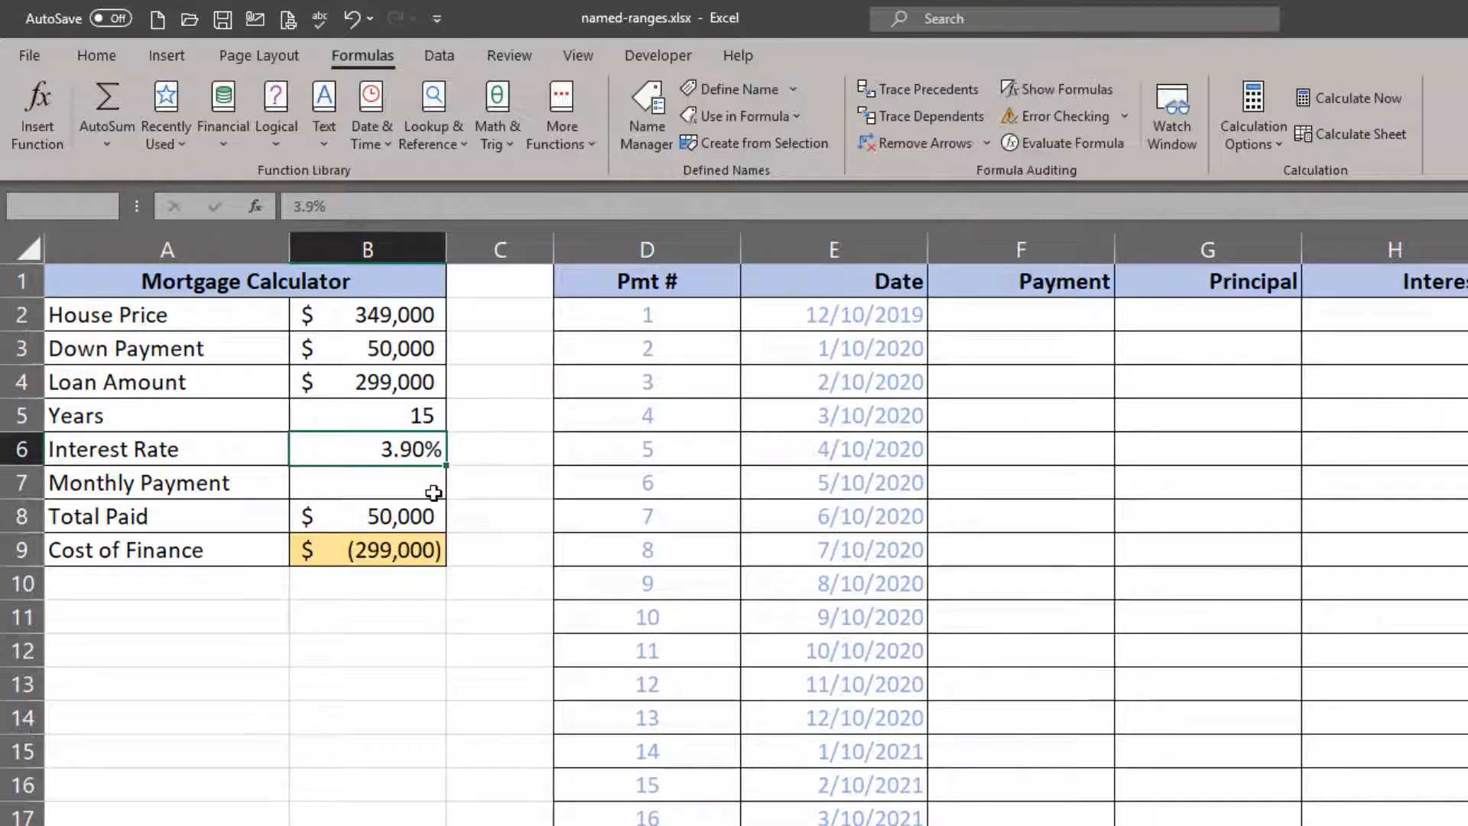
Name the Loan Amount value cell B4 "loan_amount".
{"action": "left_click", "coordinate": [417, 387]}
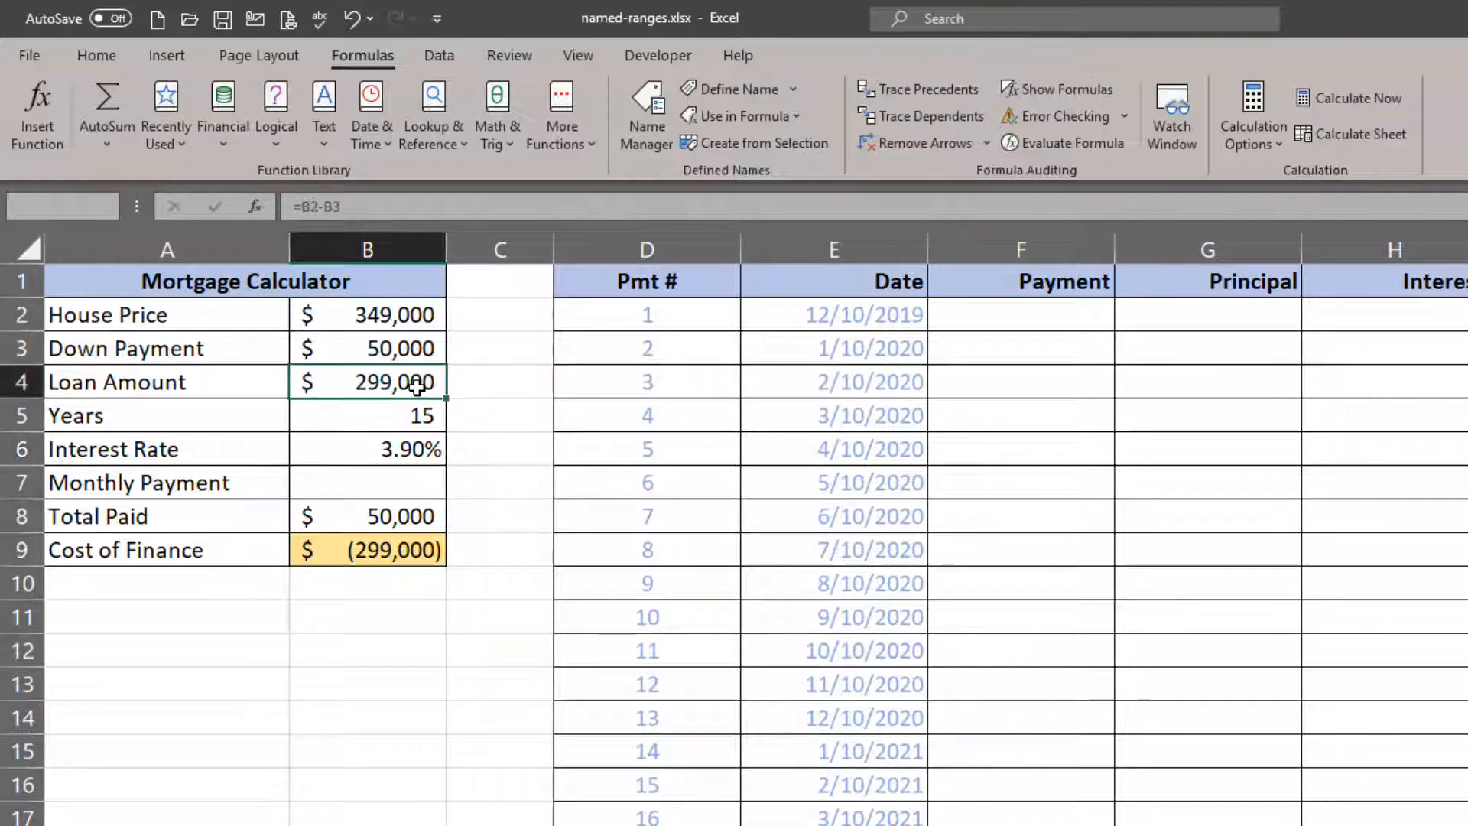
{"action": "left_click", "coordinate": [59, 207]}
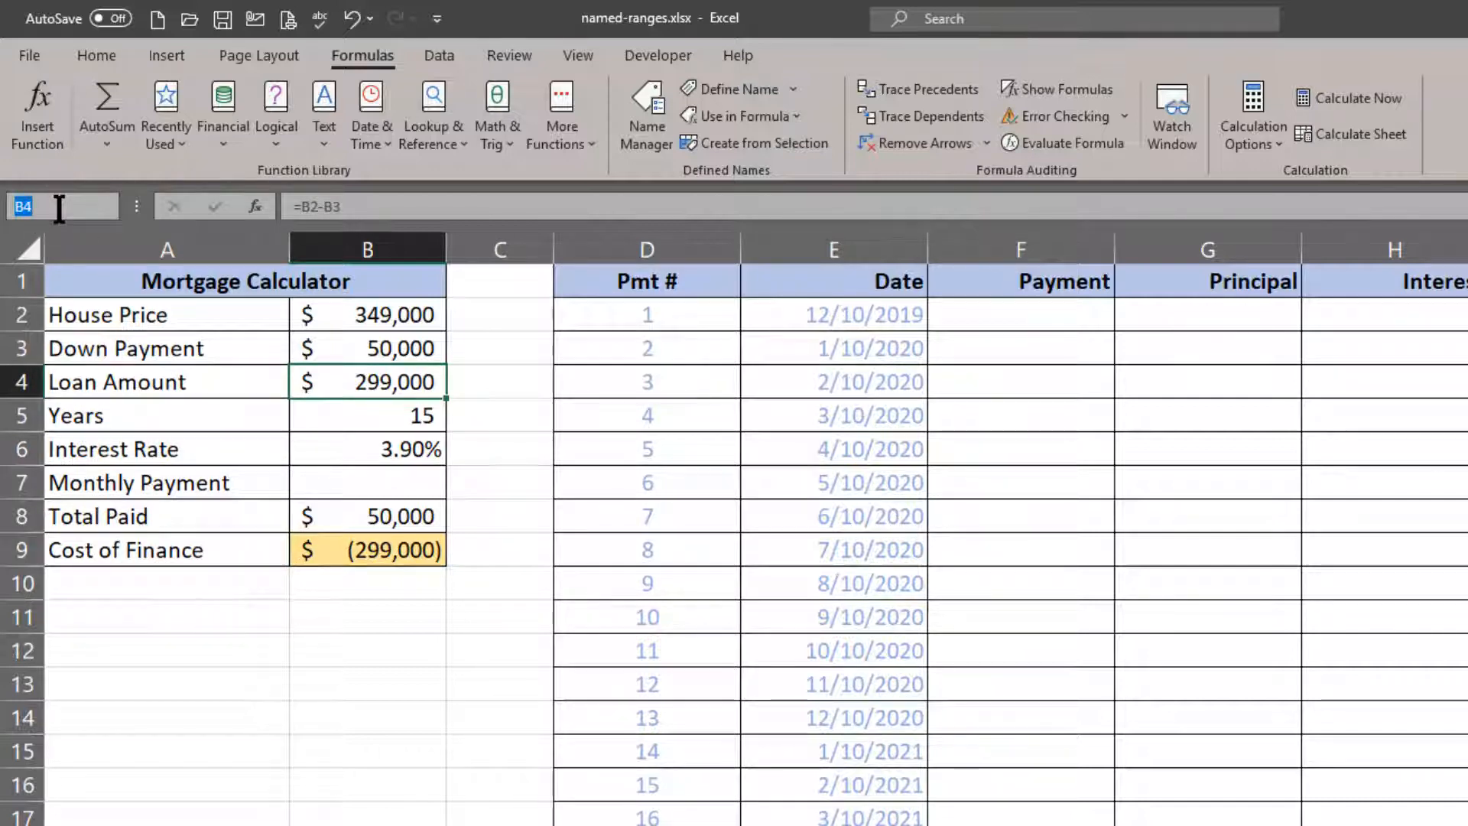
{"action": "type", "text": "loan_amount"}
Start a PMT formula in the Monthly Payment cell B7 with the named range arate divided by 12 as the rate.
{"action": "left_click", "coordinate": [387, 482]}
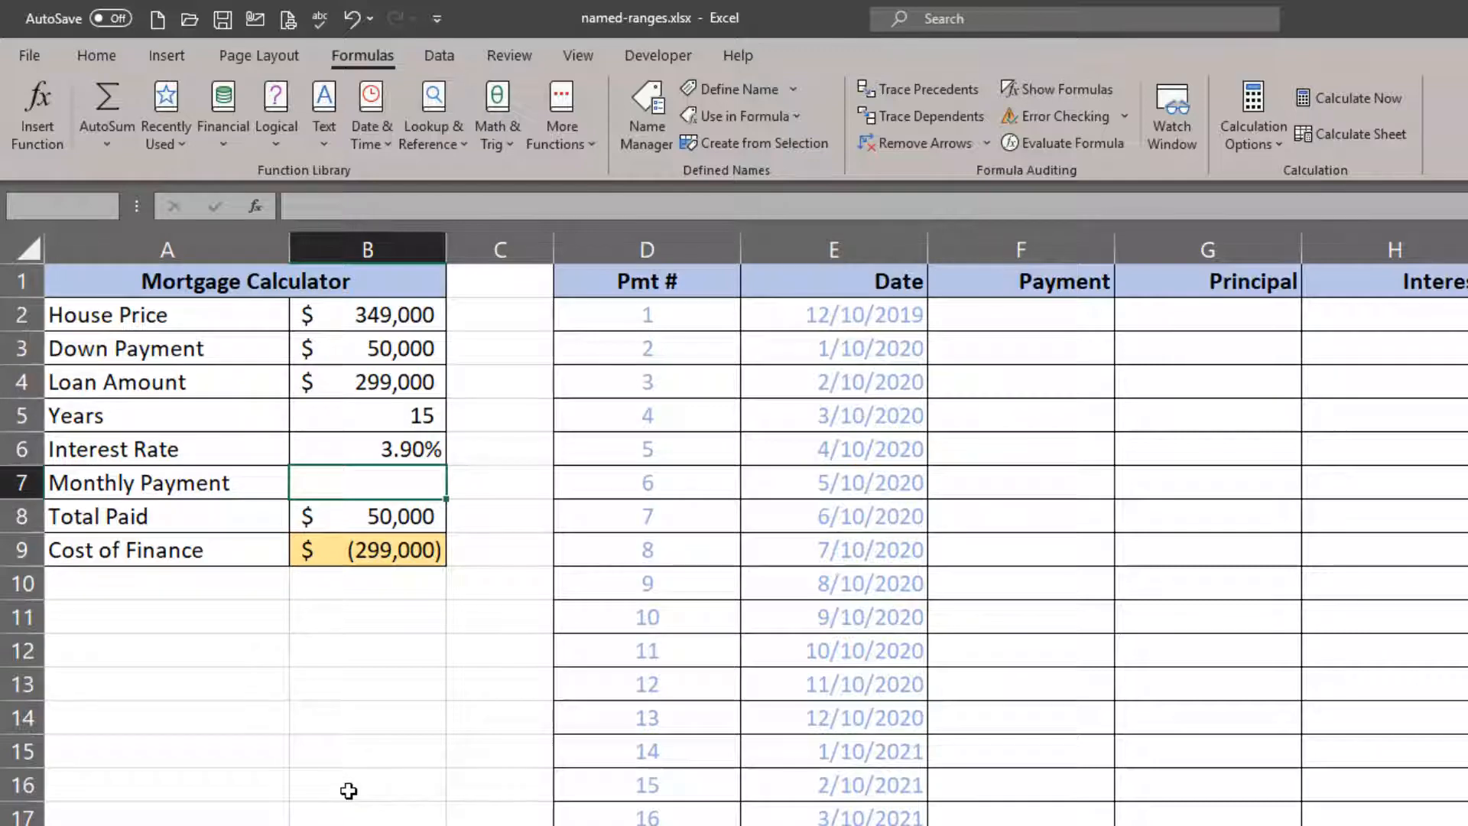
{"action": "type", "text": "="}
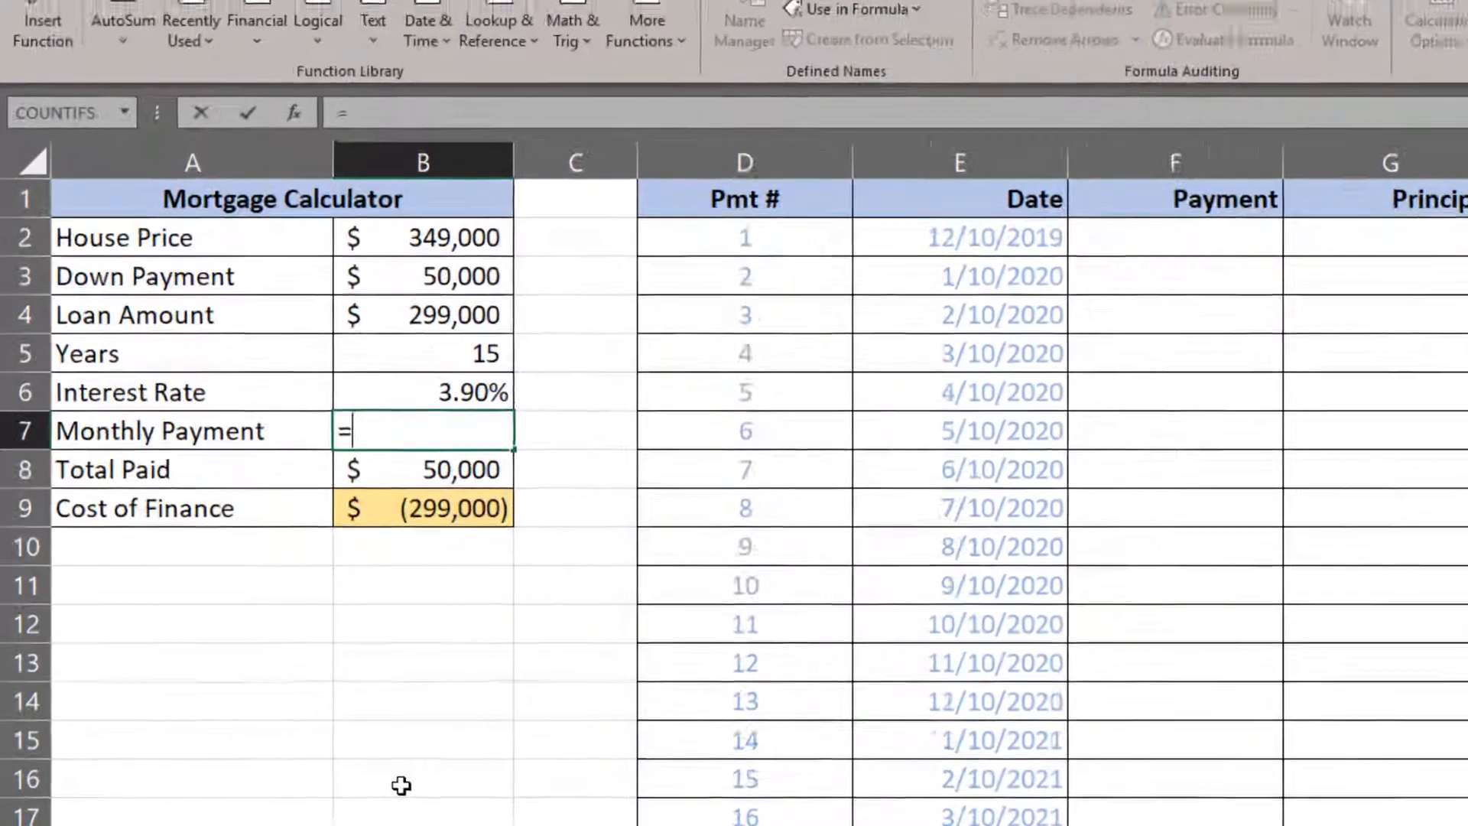
{"action": "type", "text": "pmt("}
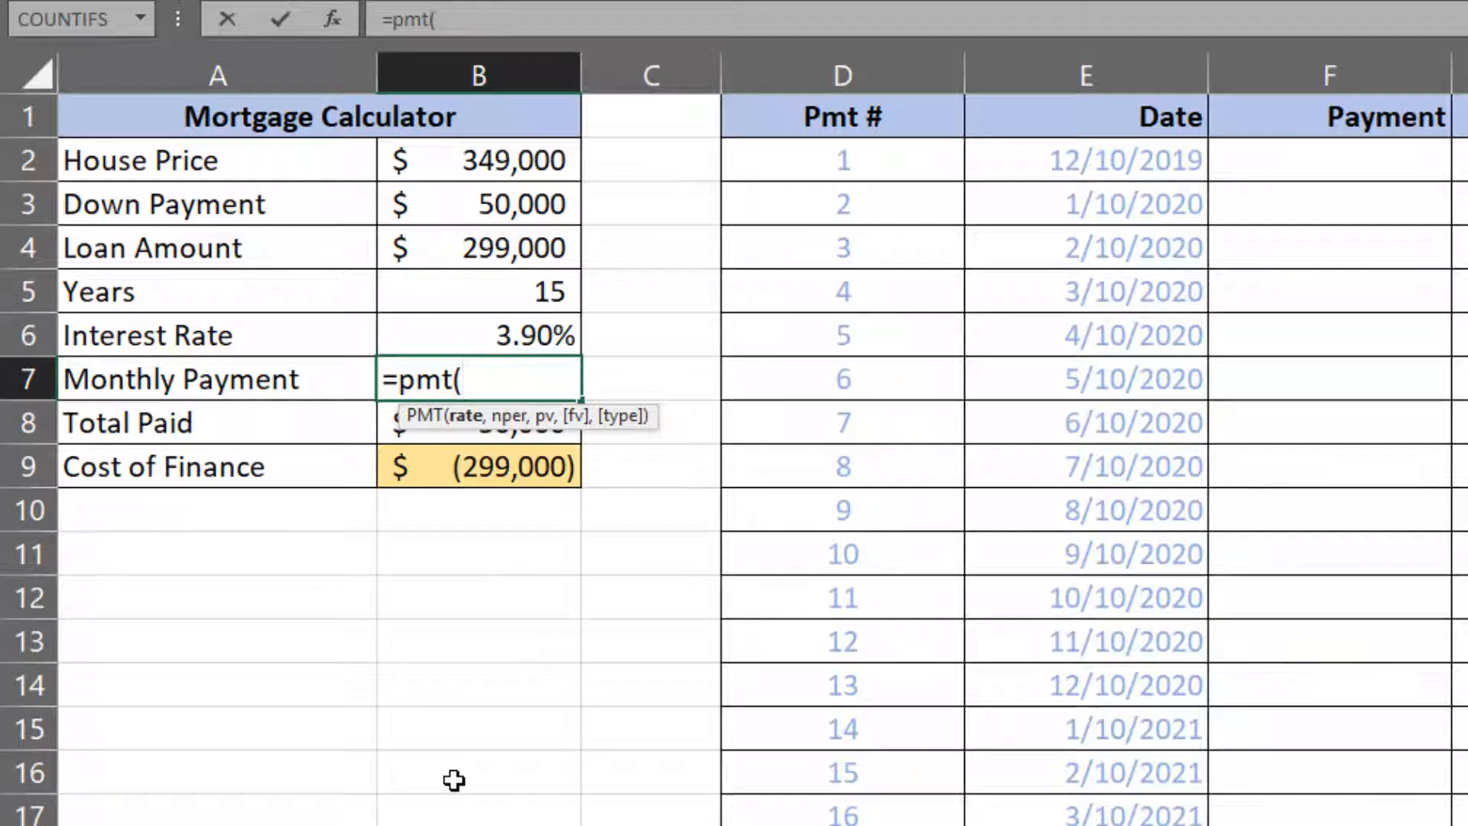
{"action": "left_click", "coordinate": [554, 340]}
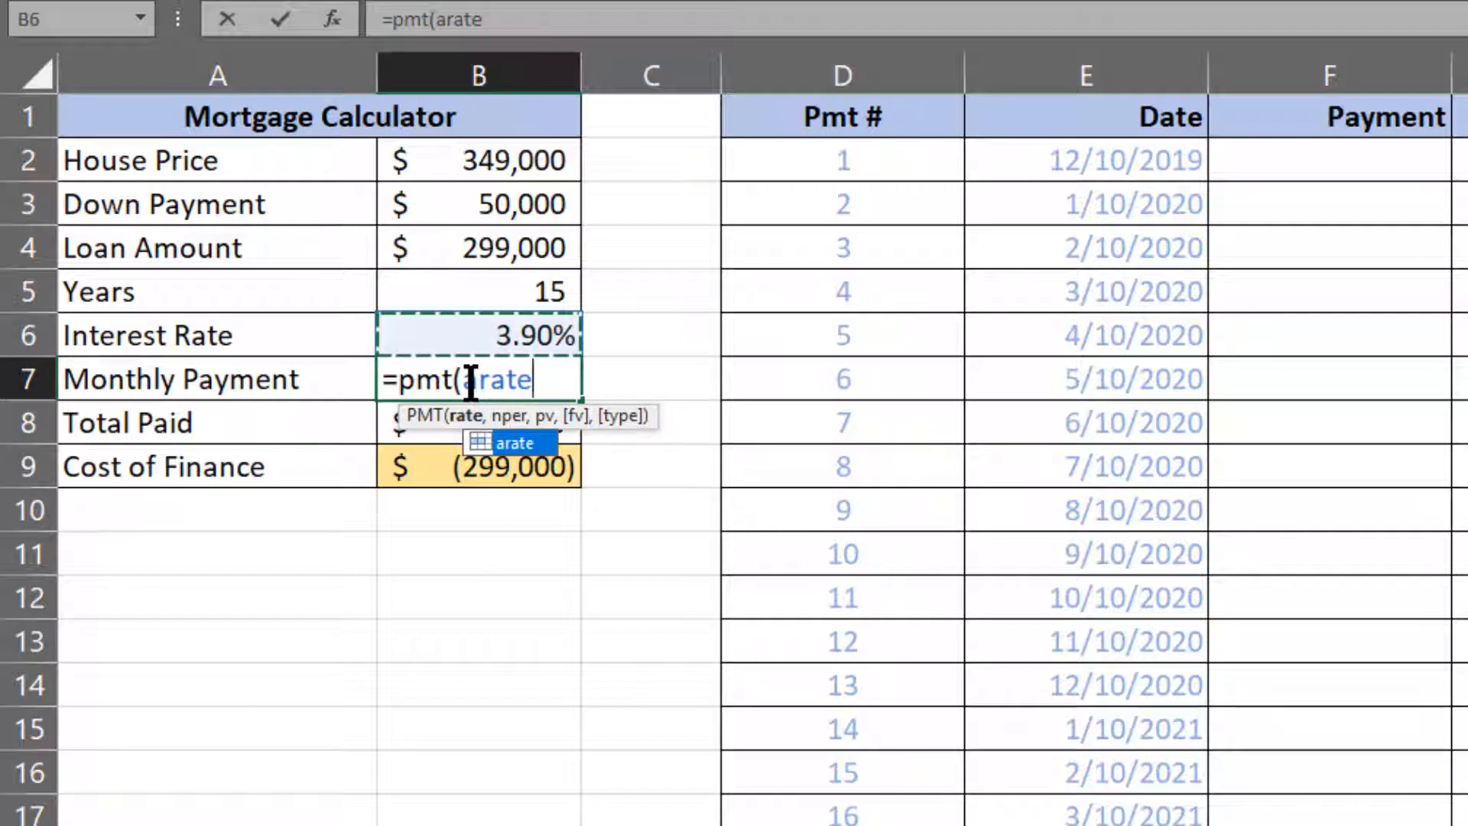
{"action": "key", "text": "BackSpace"}
{"action": "key", "text": "BackSpace"}
{"action": "key", "text": "BackSpace"}
{"action": "key", "text": "BackSpace"}
{"action": "key", "text": "BackSpace"}
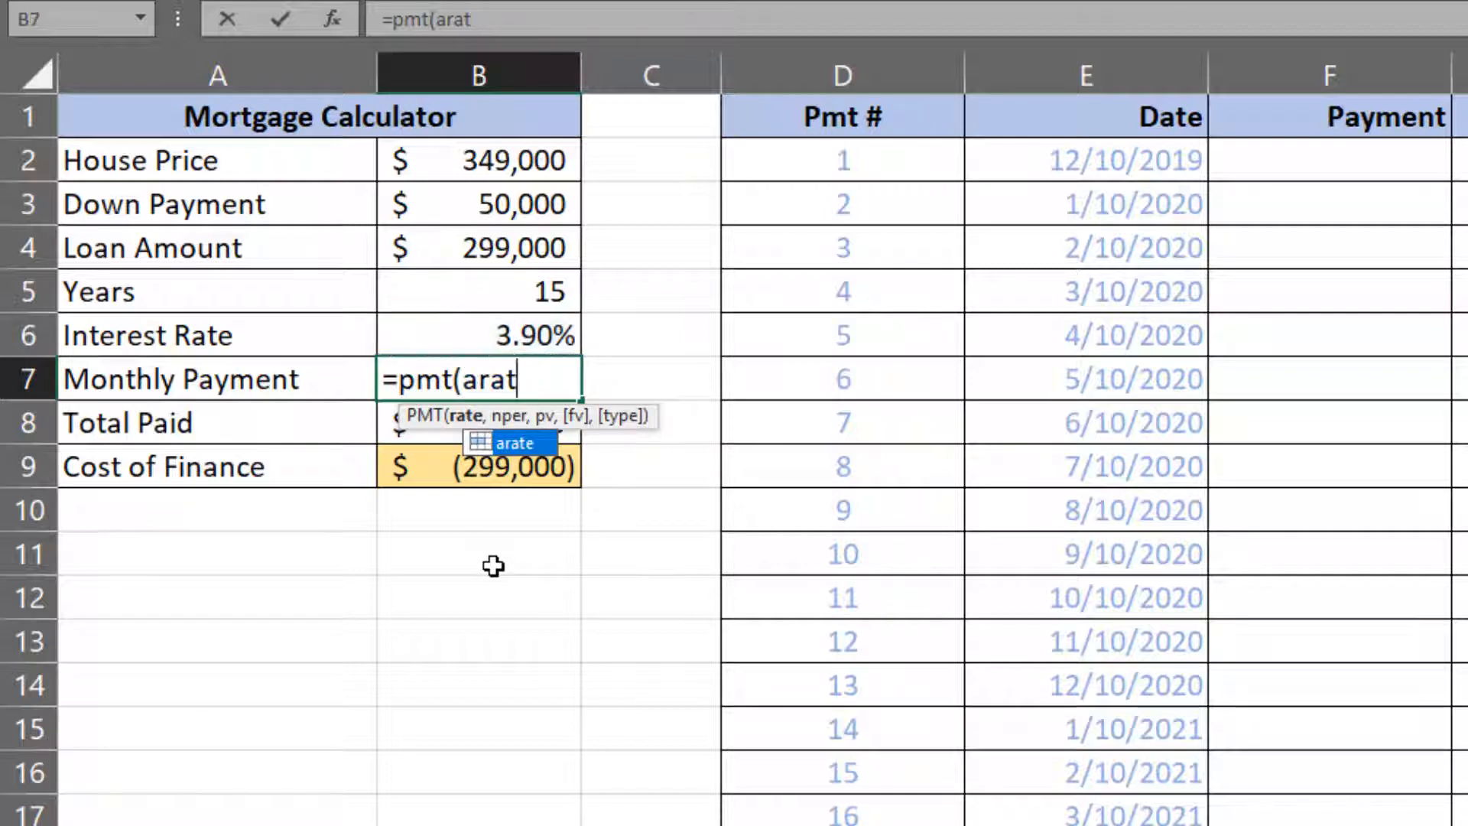
{"action": "type", "text": "ar"}
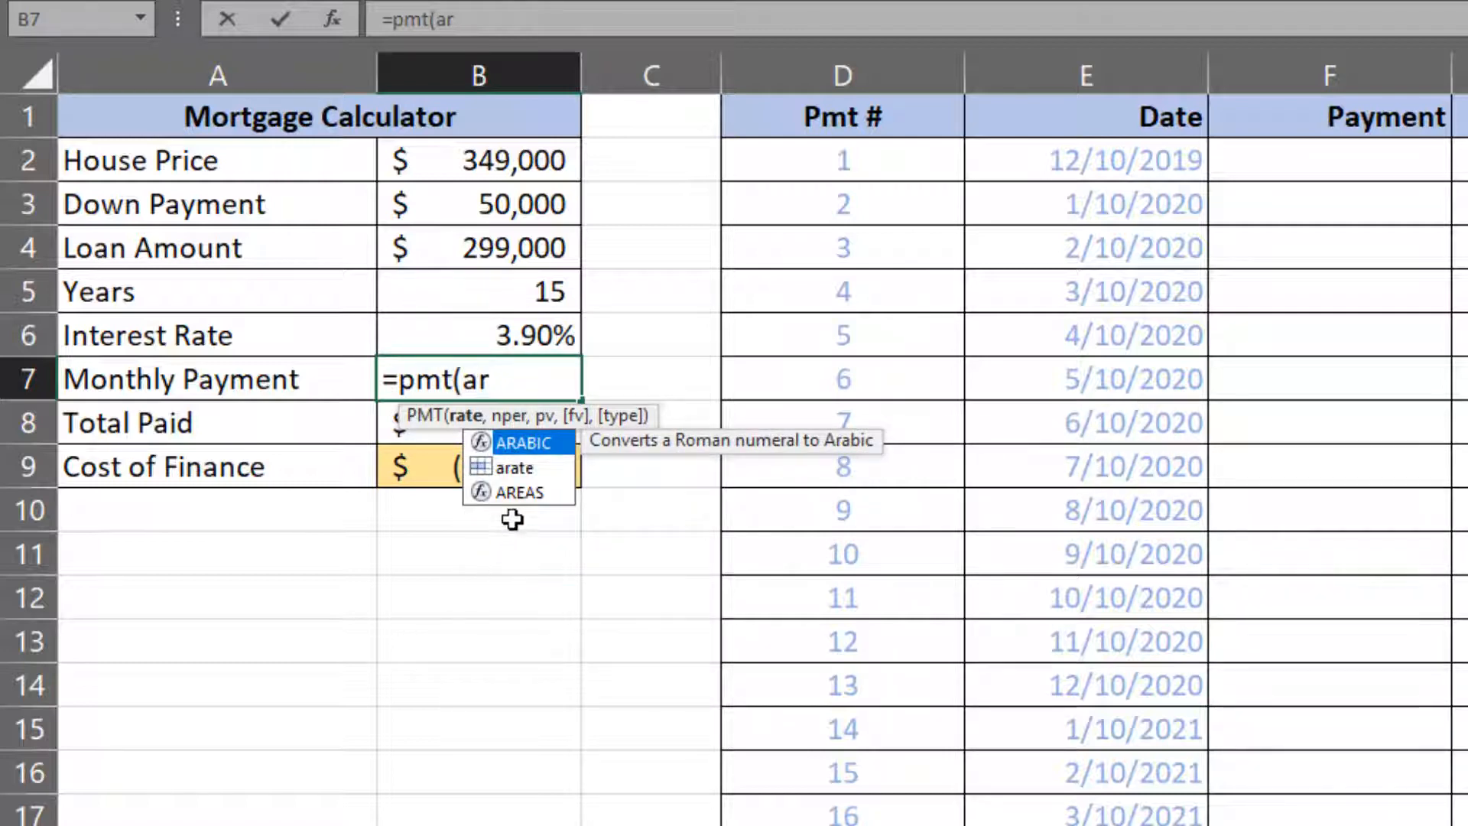
{"action": "left_click", "coordinate": [515, 469]}
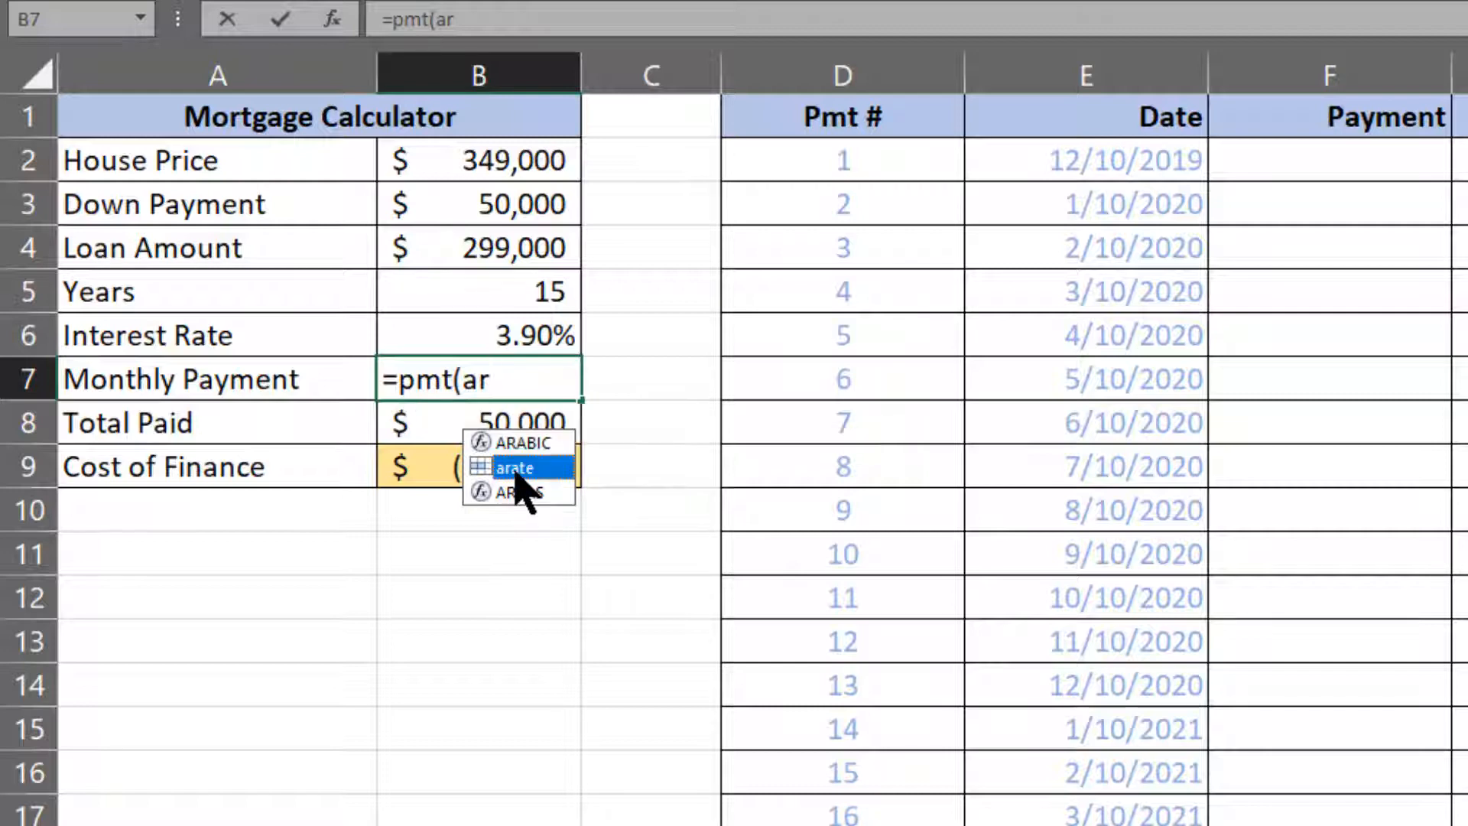
{"action": "double_click", "coordinate": [516, 469]}
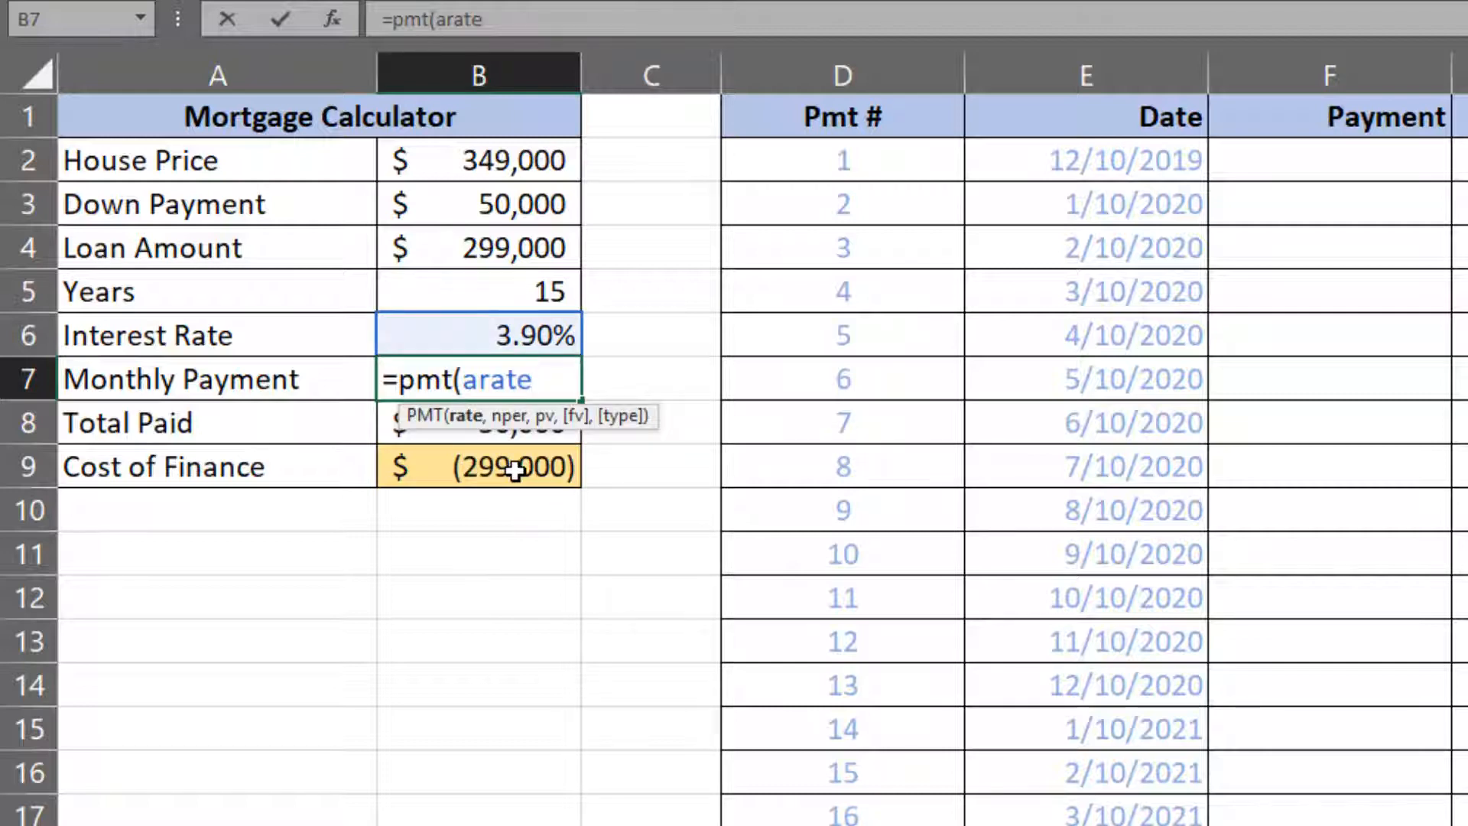
{"action": "type", "text": "/12,"}
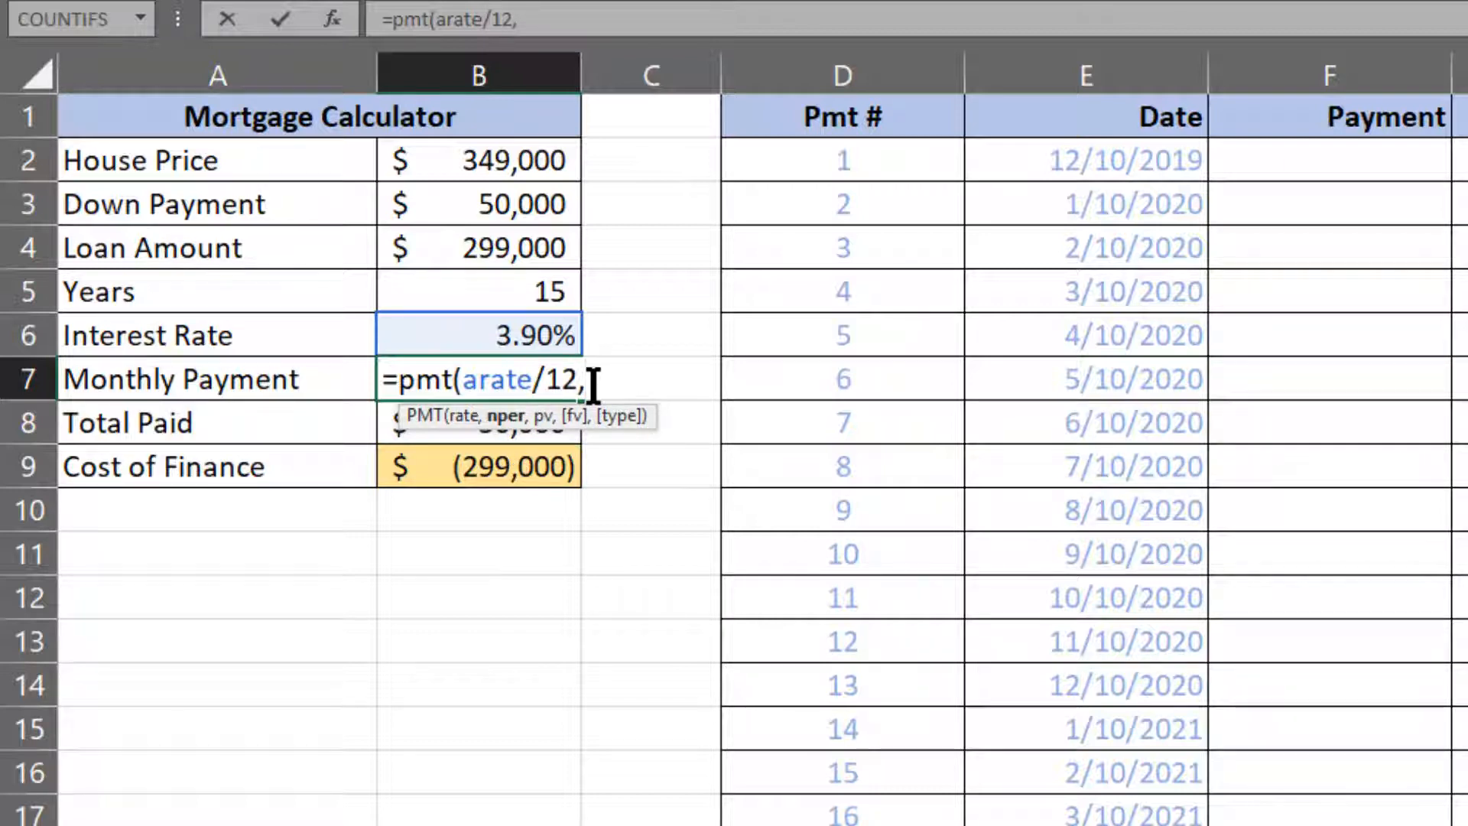
{"action": "type", "text": "year"}
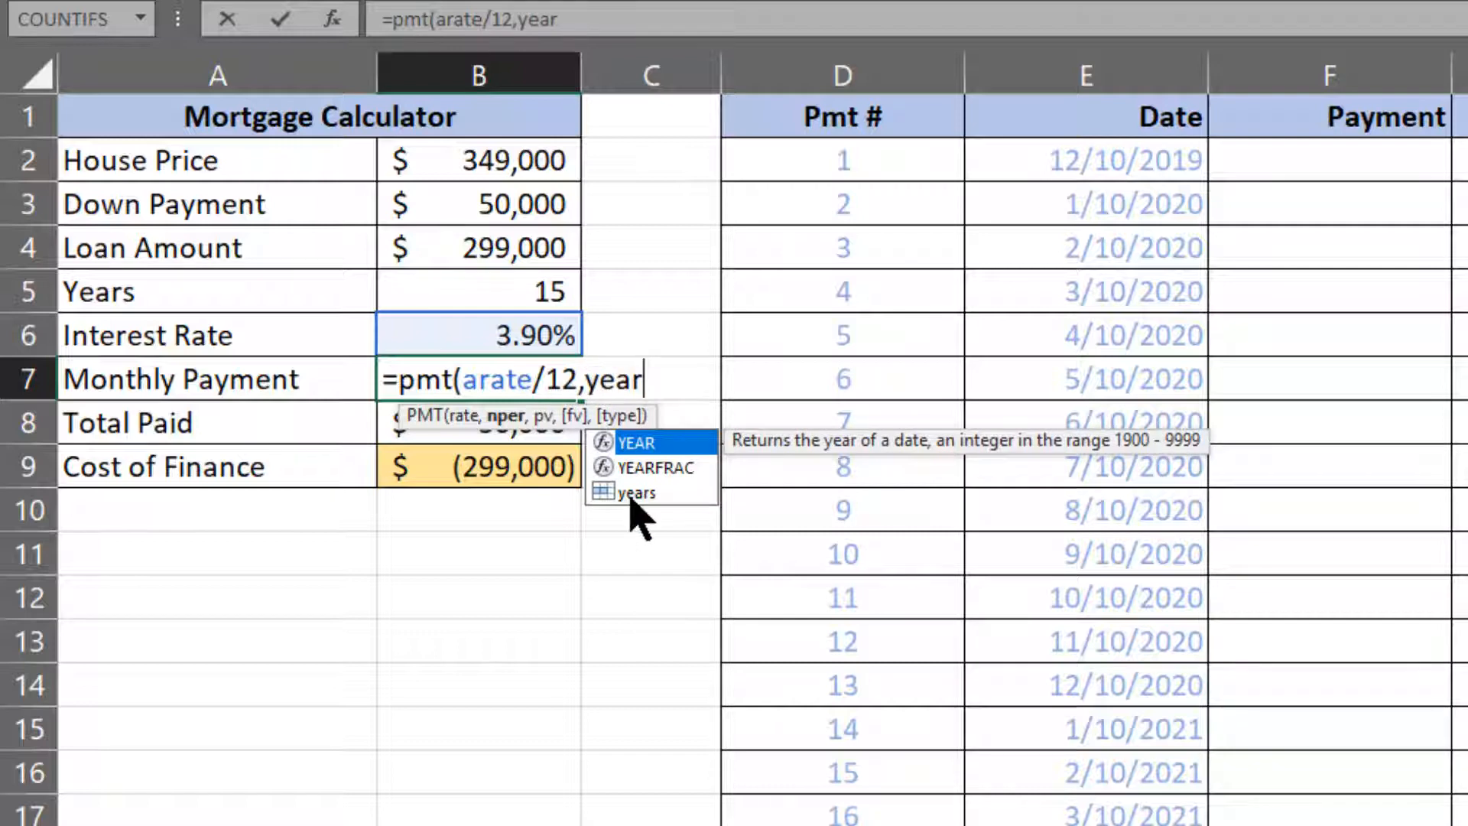
Add years*12 as the number of periods in the PMT formula, using the named range years.
{"action": "key", "text": "Down"}
{"action": "key", "text": "Down"}
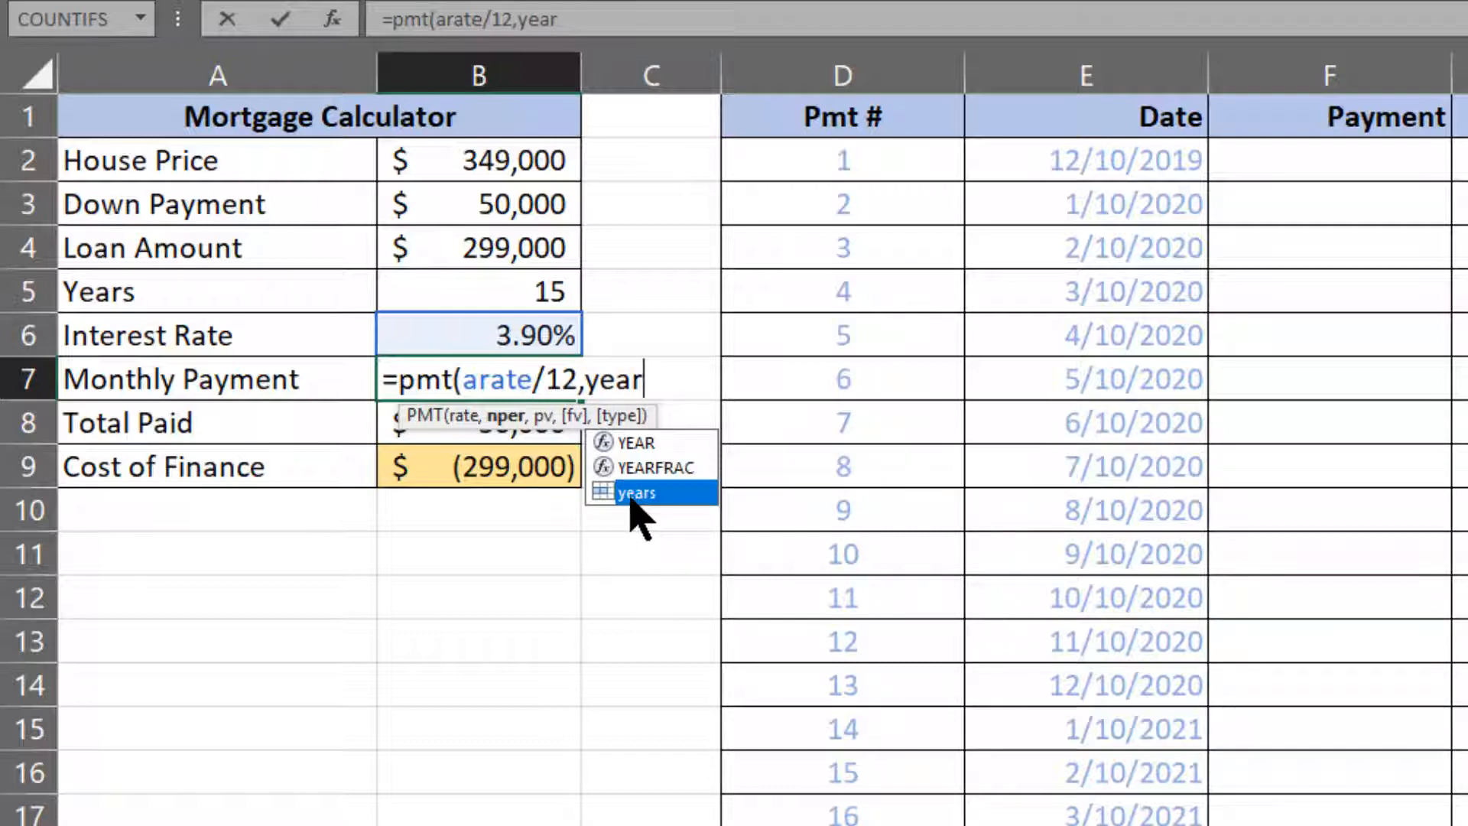
{"action": "key", "text": "Tab"}
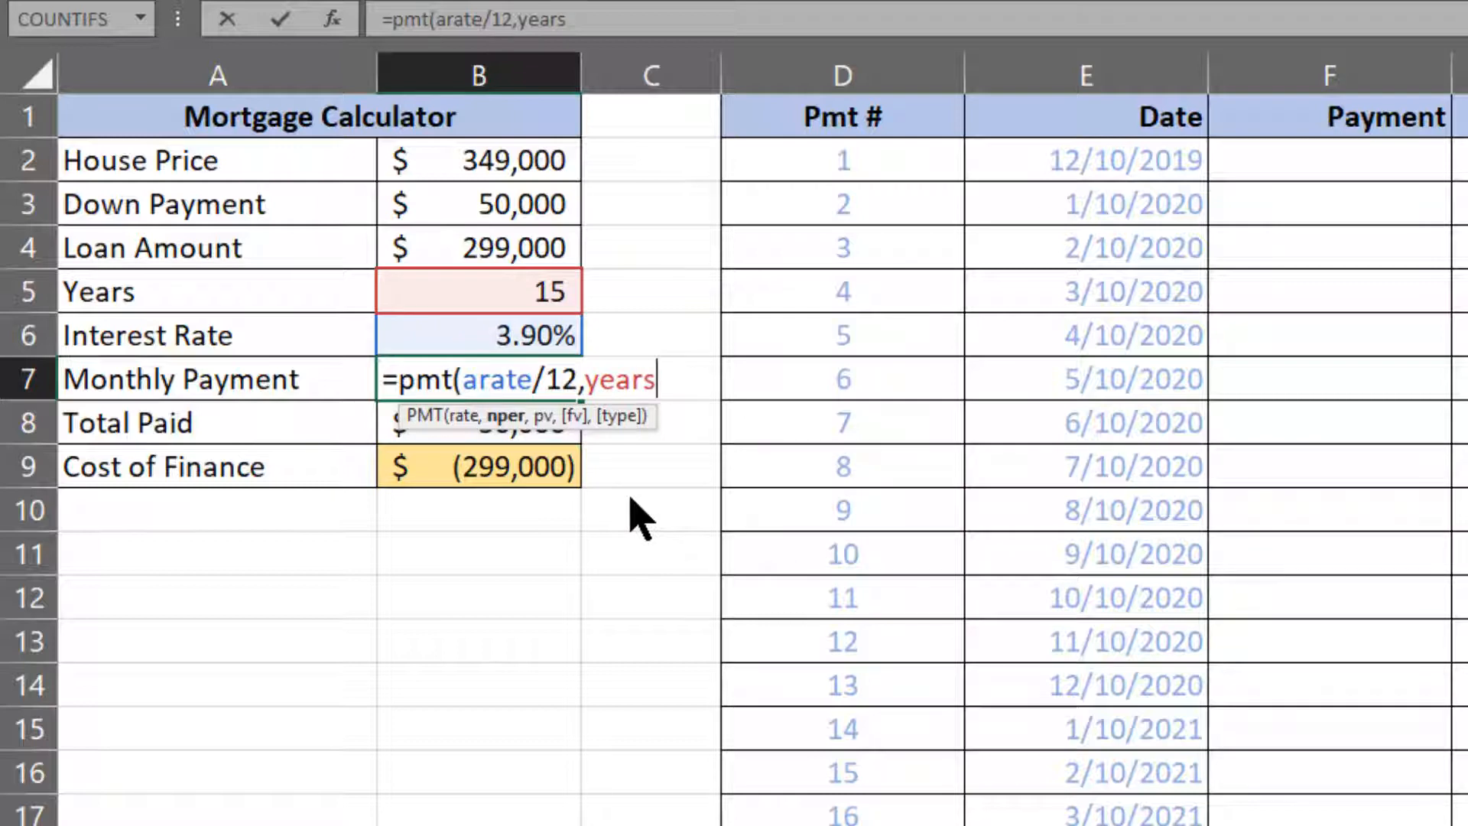
{"action": "type", "text": "*12,"}
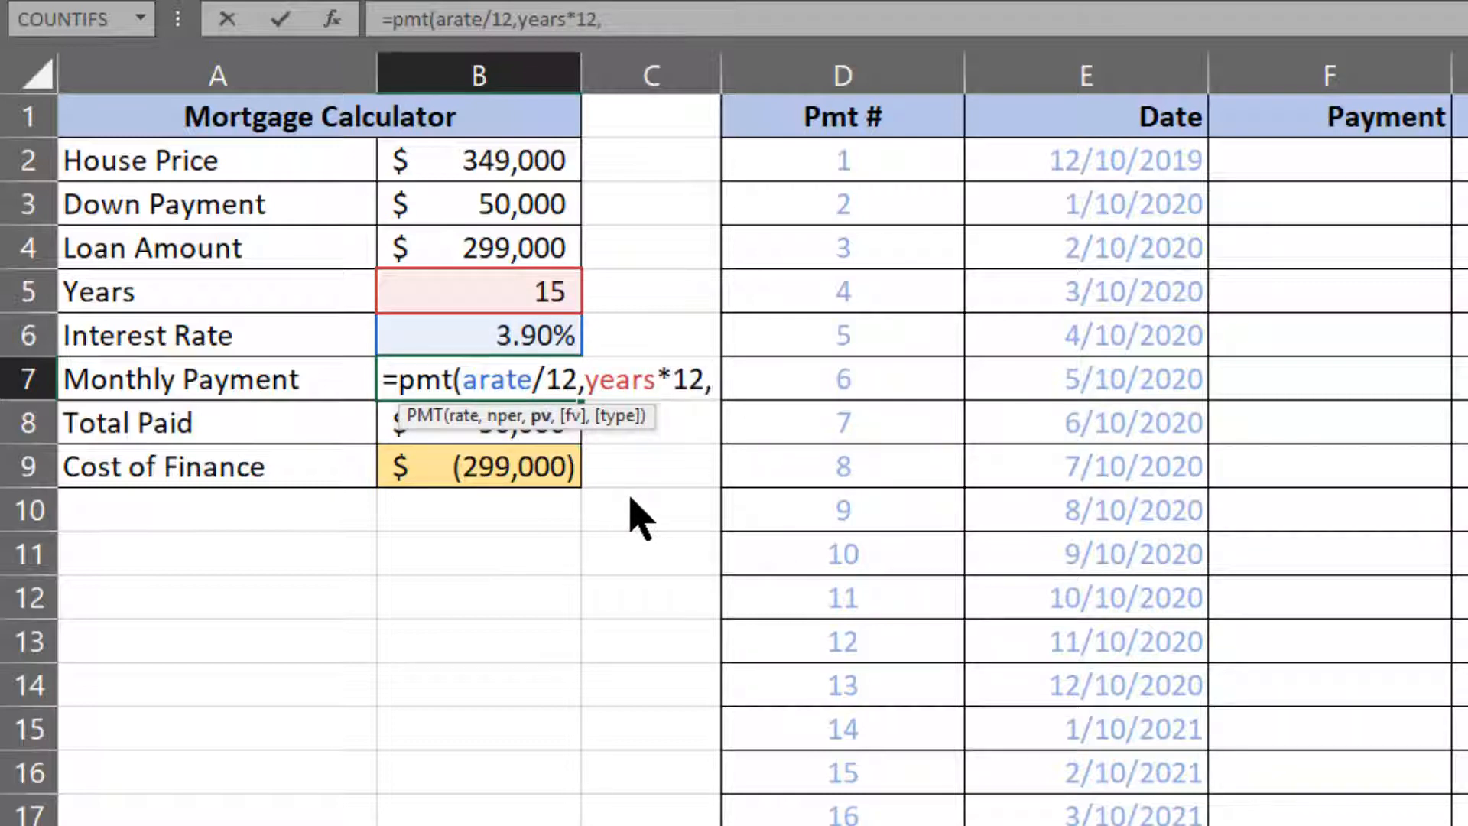
{"action": "type", "text": "-"}
Complete the PMT formula in B7 with -loan_amount as the present value and review its named ranges.
{"action": "left_click", "coordinate": [531, 247]}
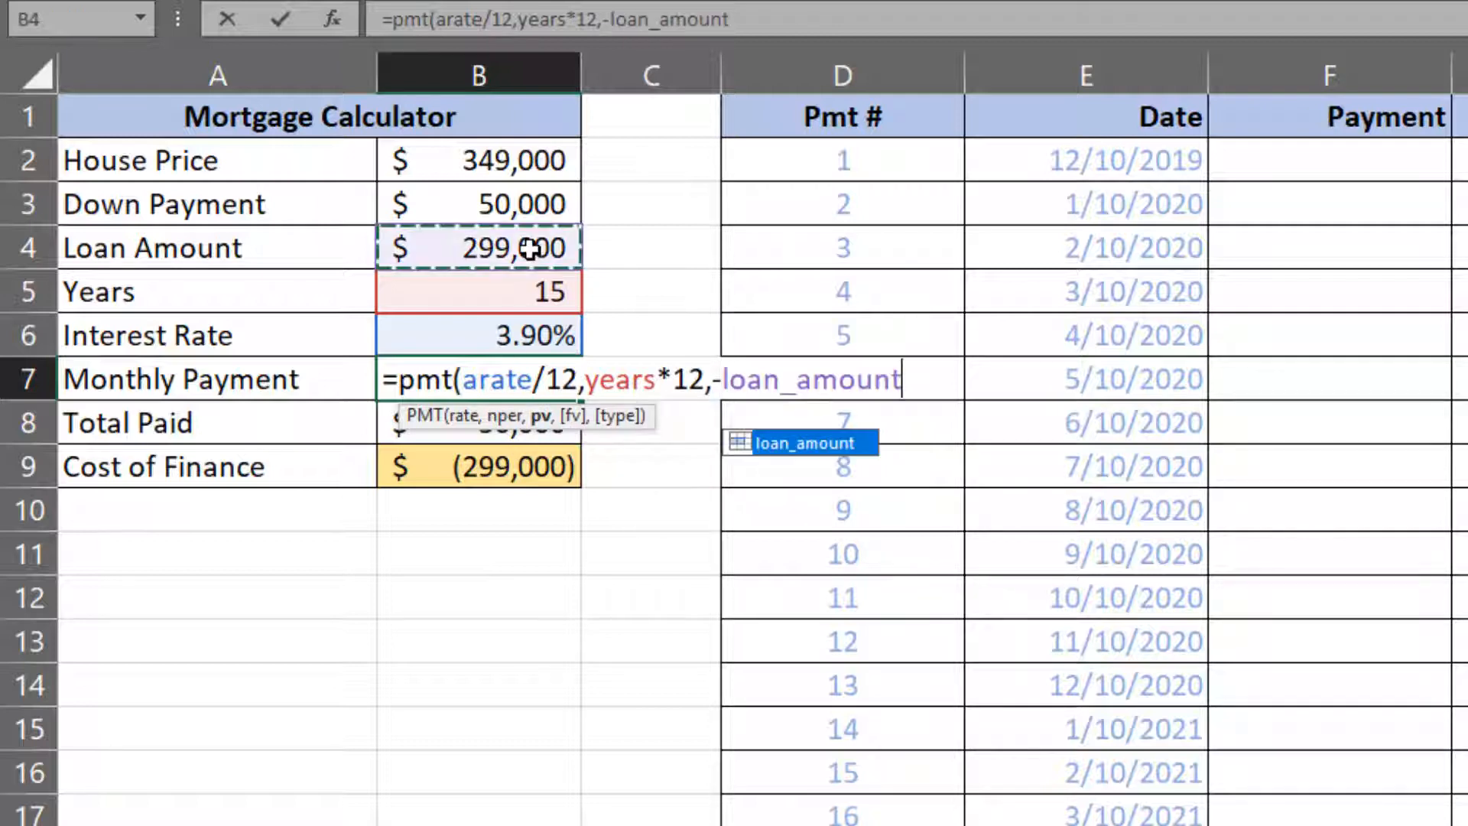
{"action": "type", "text": ")"}
{"action": "key", "text": "Return"}
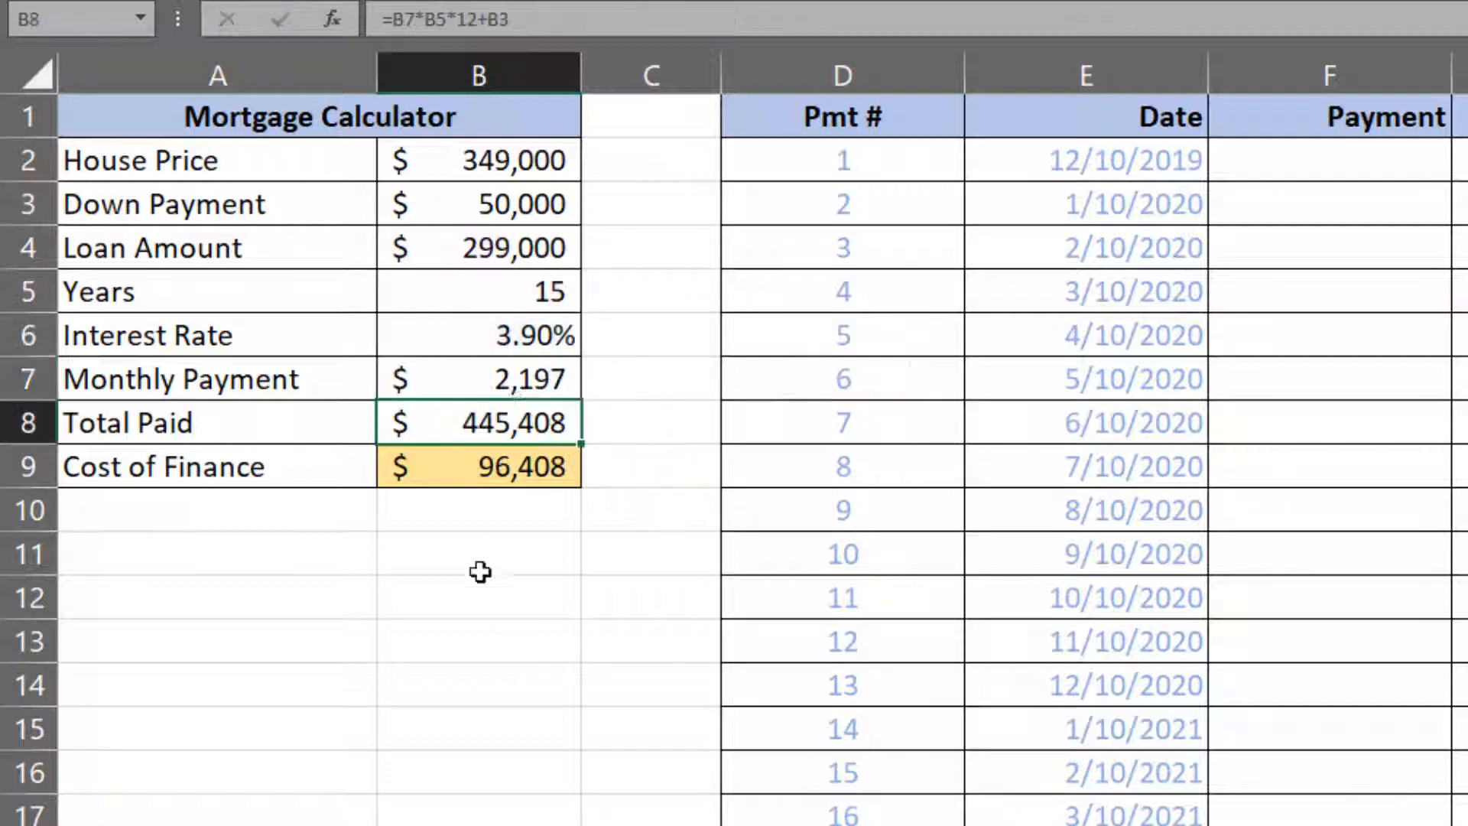
{"action": "double_click", "coordinate": [499, 378]}
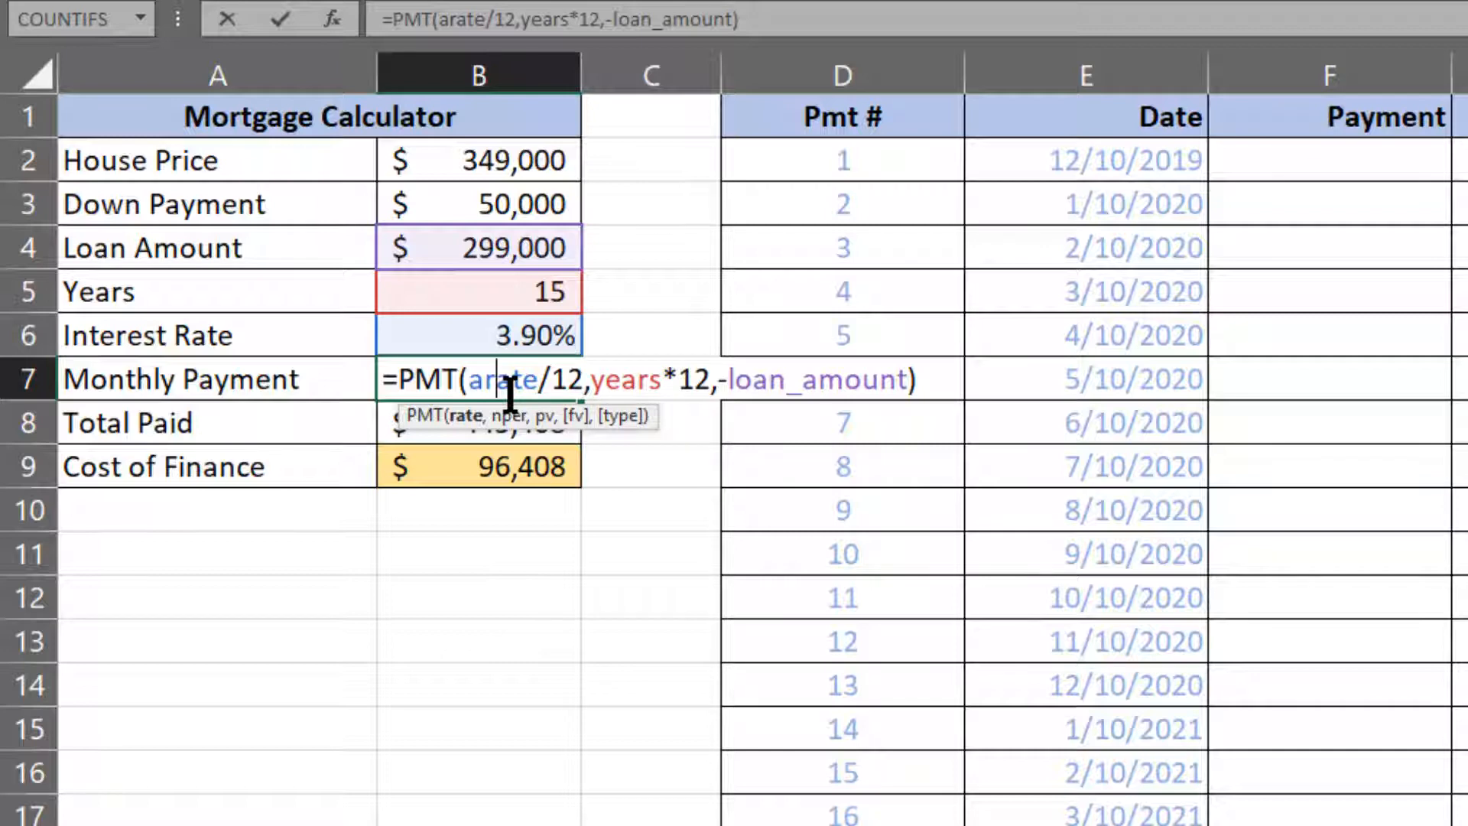
{"action": "key", "text": "Return"}
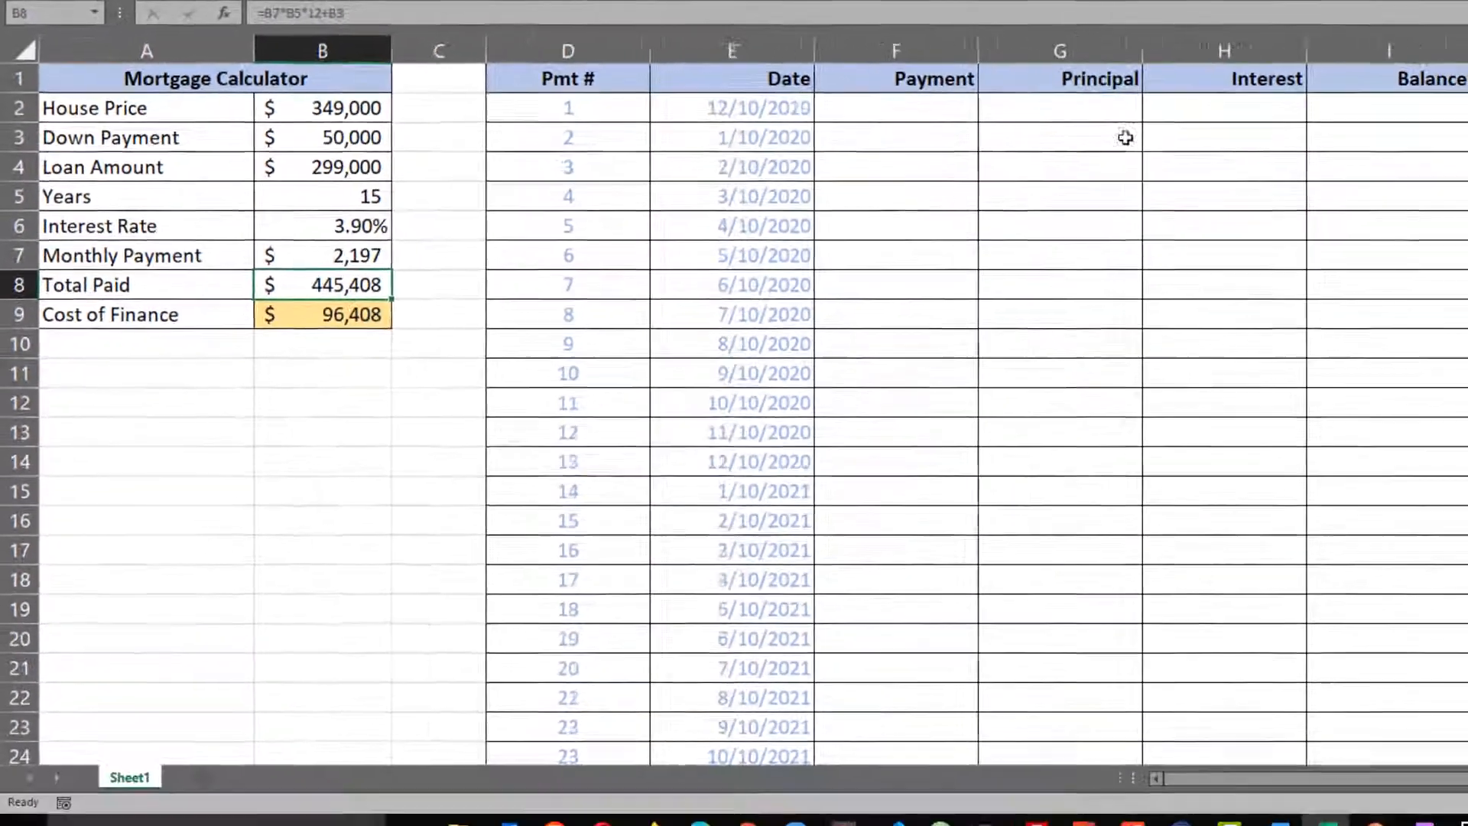
{"action": "left_click", "coordinate": [1375, 158]}
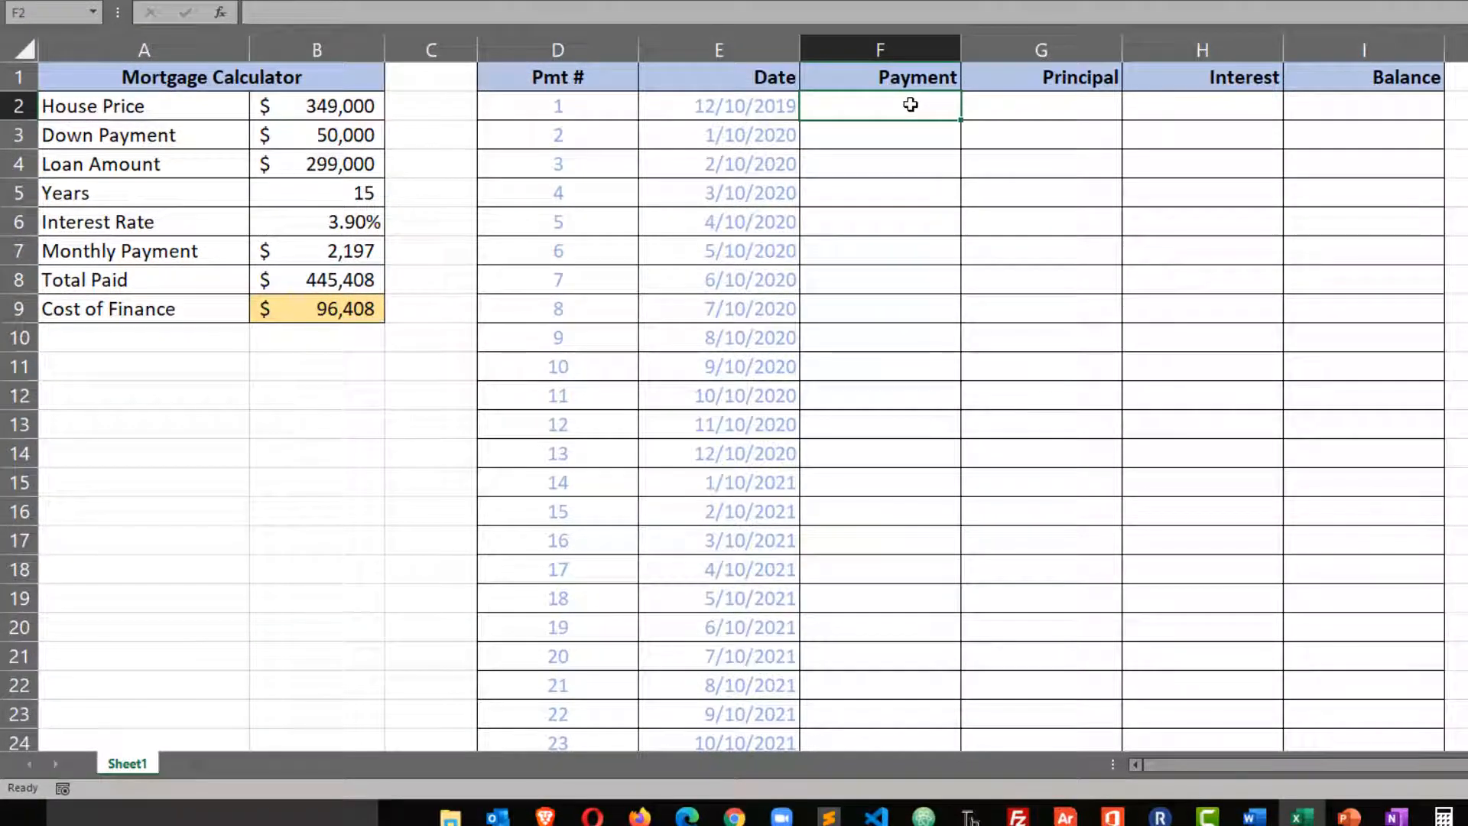
{"action": "type", "text": "="}
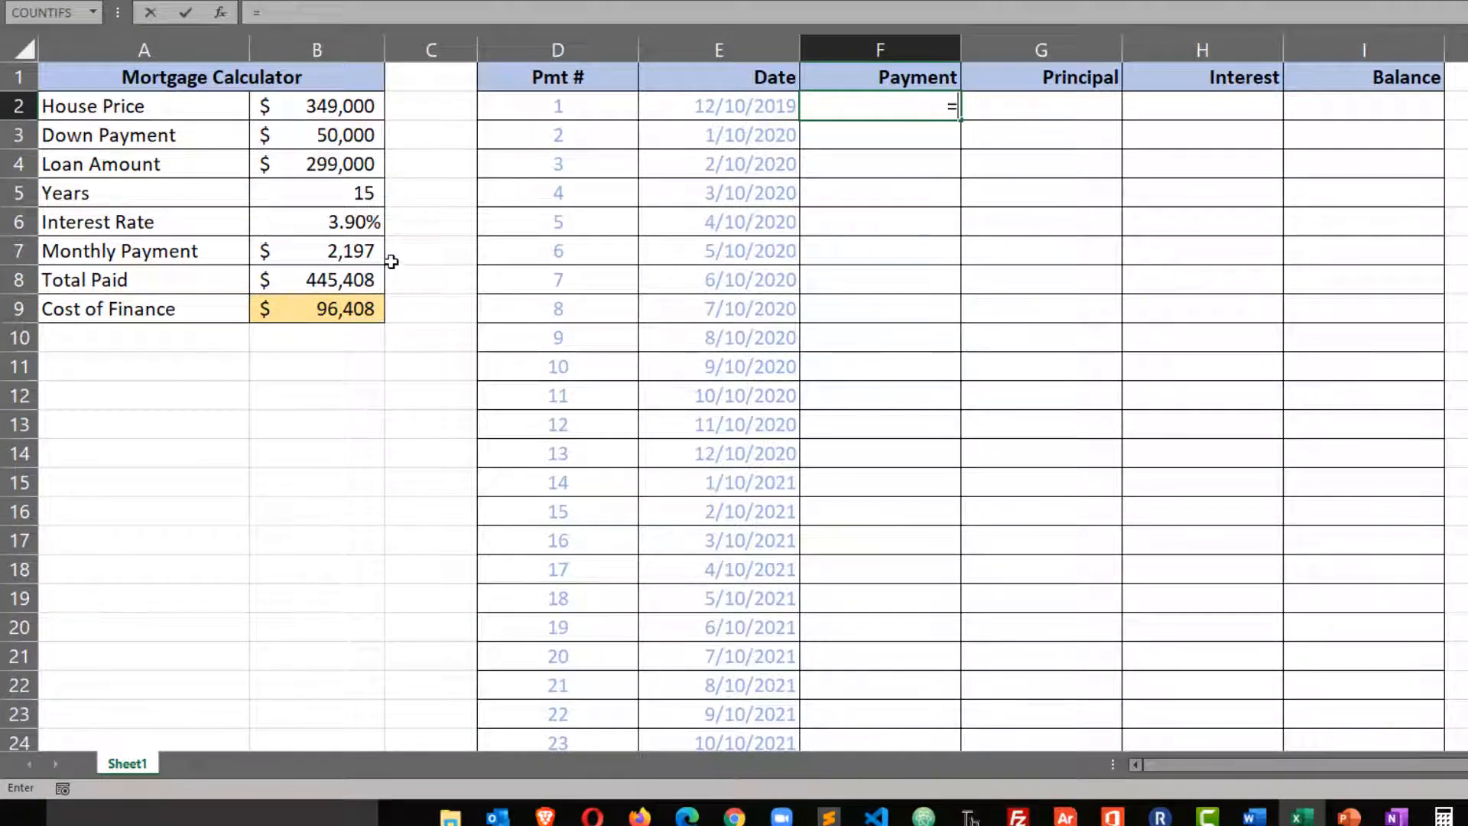
{"action": "left_click", "coordinate": [367, 255]}
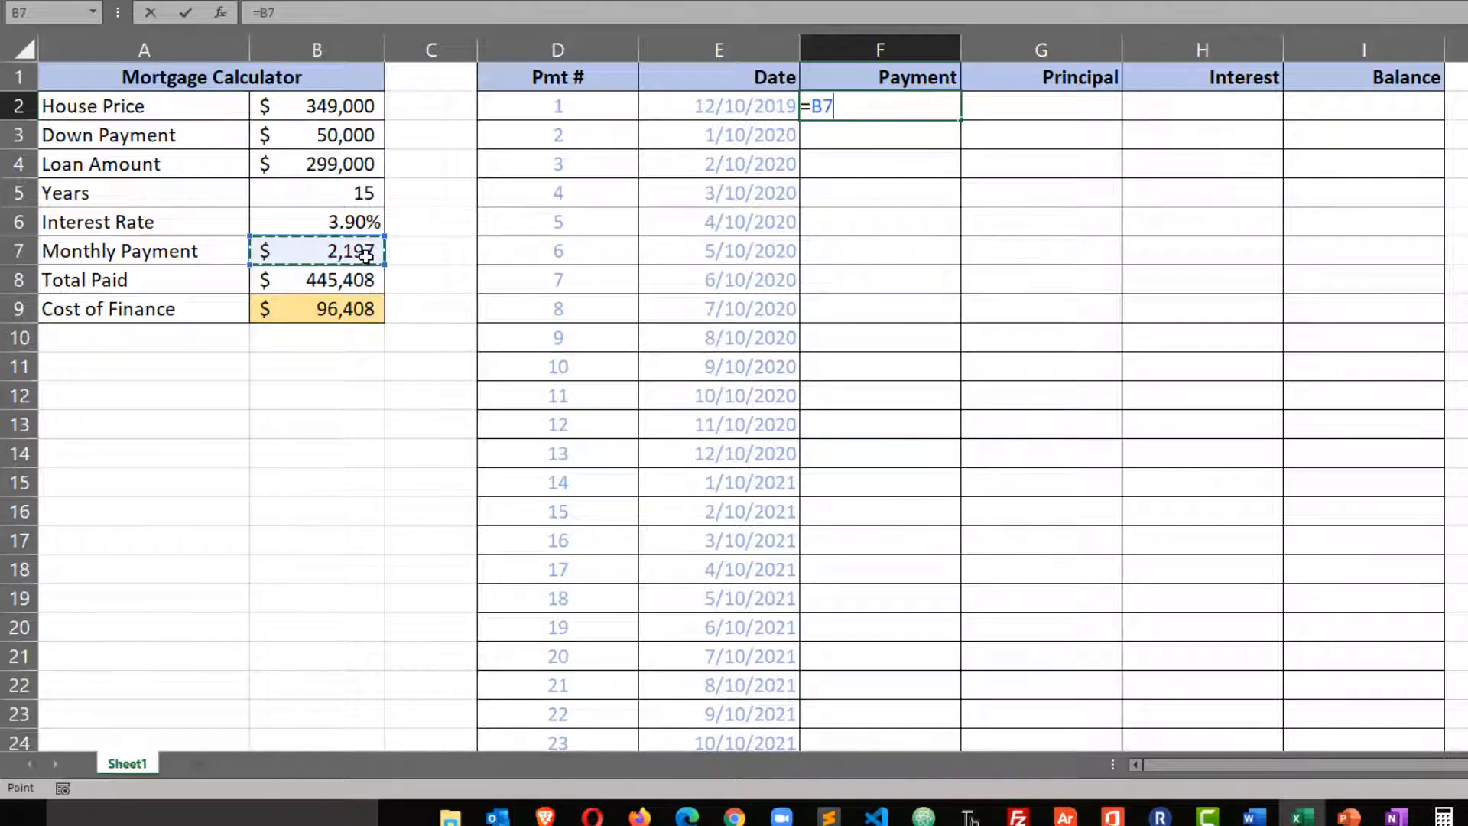
{"action": "key", "text": "Escape"}
{"action": "left_click", "coordinate": [348, 375]}
Name the Monthly Payment value cell B7 "loan_pmt".
{"action": "left_click", "coordinate": [356, 244]}
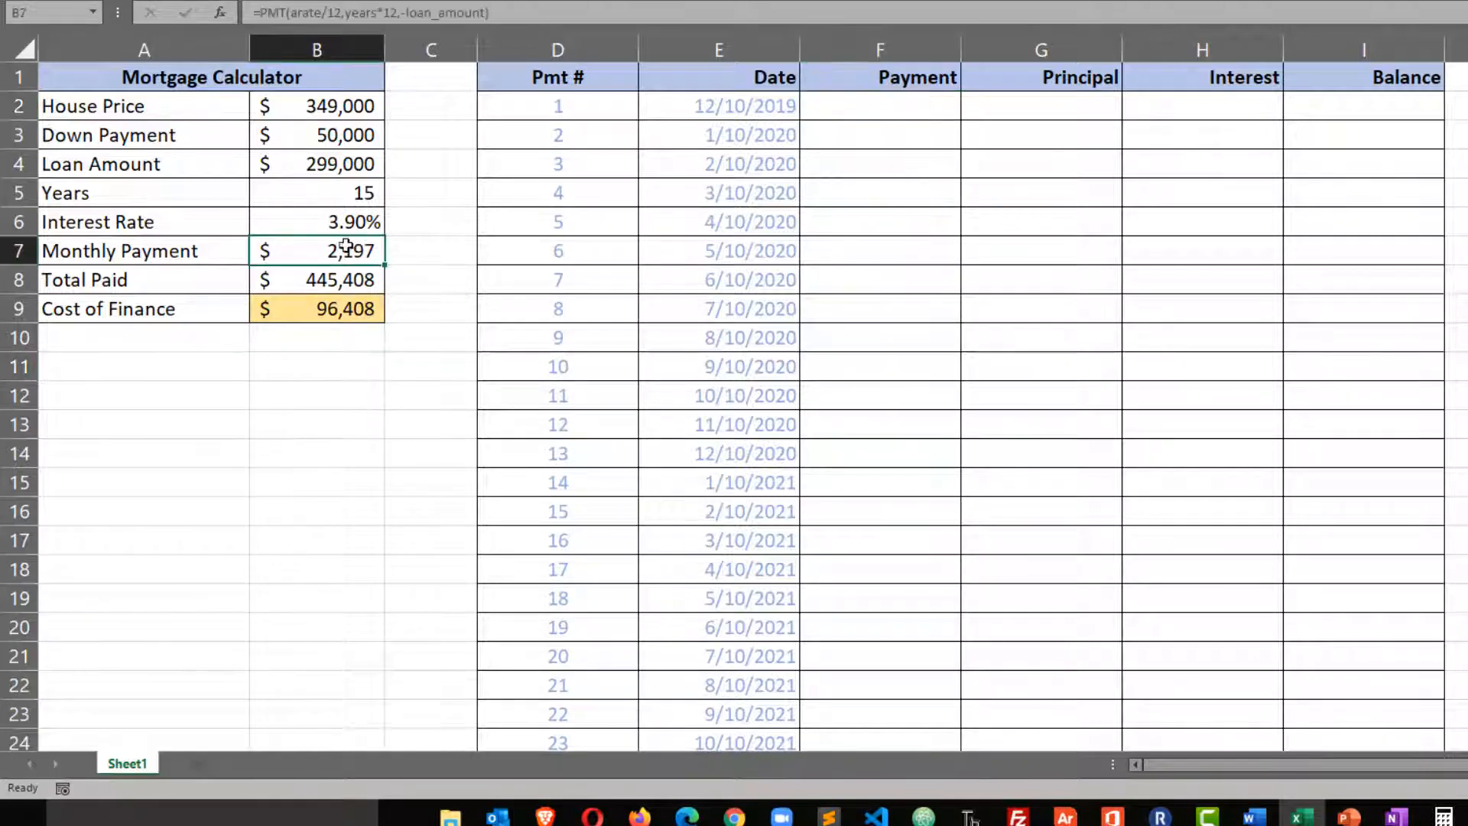
{"action": "left_click", "coordinate": [39, 13]}
{"action": "type", "text": "laon"}
{"action": "key", "text": "BackSpace"}
{"action": "type", "text": "an_pay"}
{"action": "key", "text": "BackSpace"}
{"action": "key", "text": "BackSpace"}
{"action": "type", "text": "mt"}
{"action": "key", "text": "Return"}
Enter =loan_pmt in cell F2 as the first Payment of the schedule.
{"action": "left_click", "coordinate": [901, 113]}
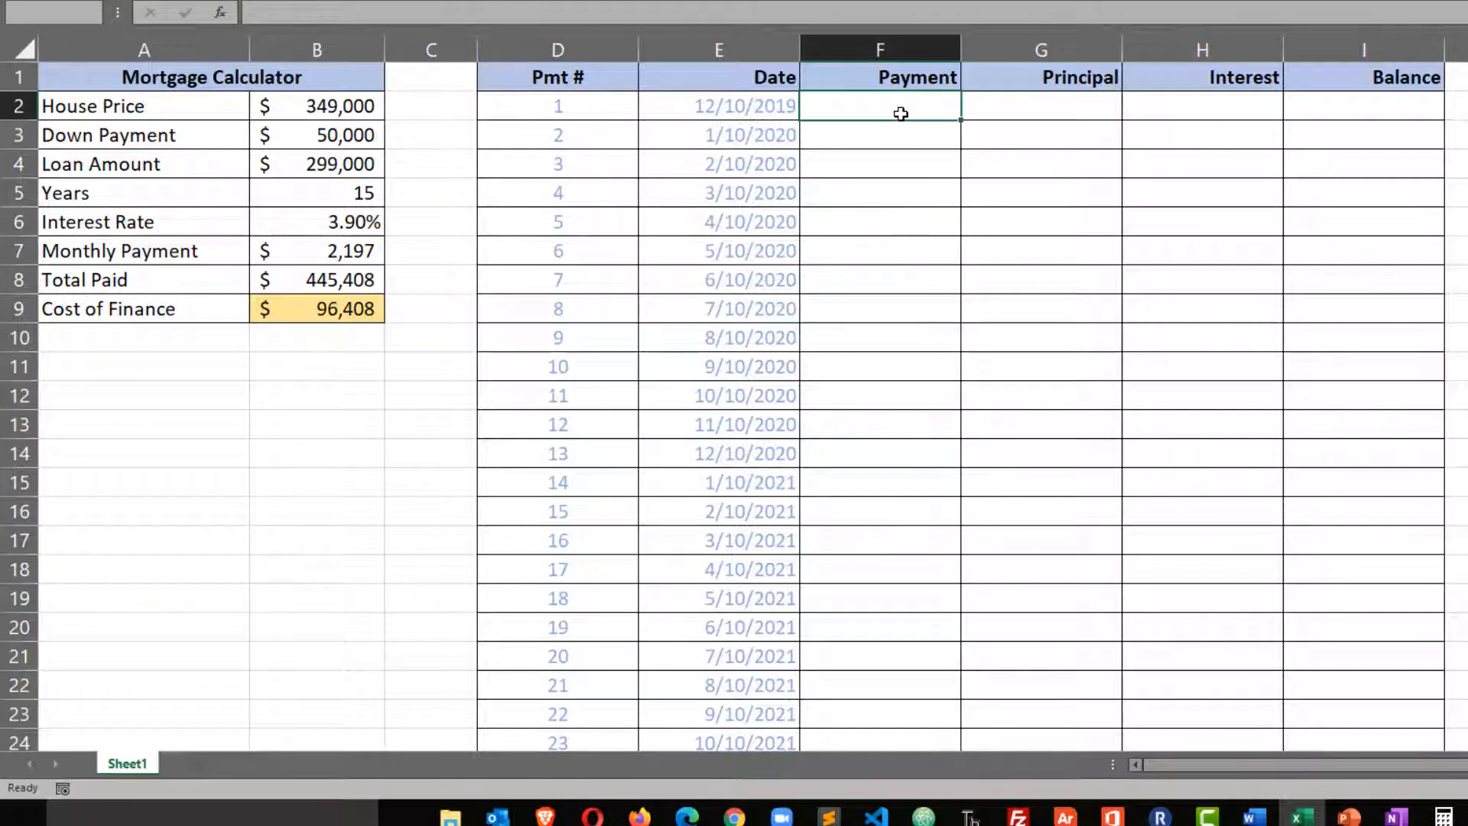
{"action": "type", "text": "="}
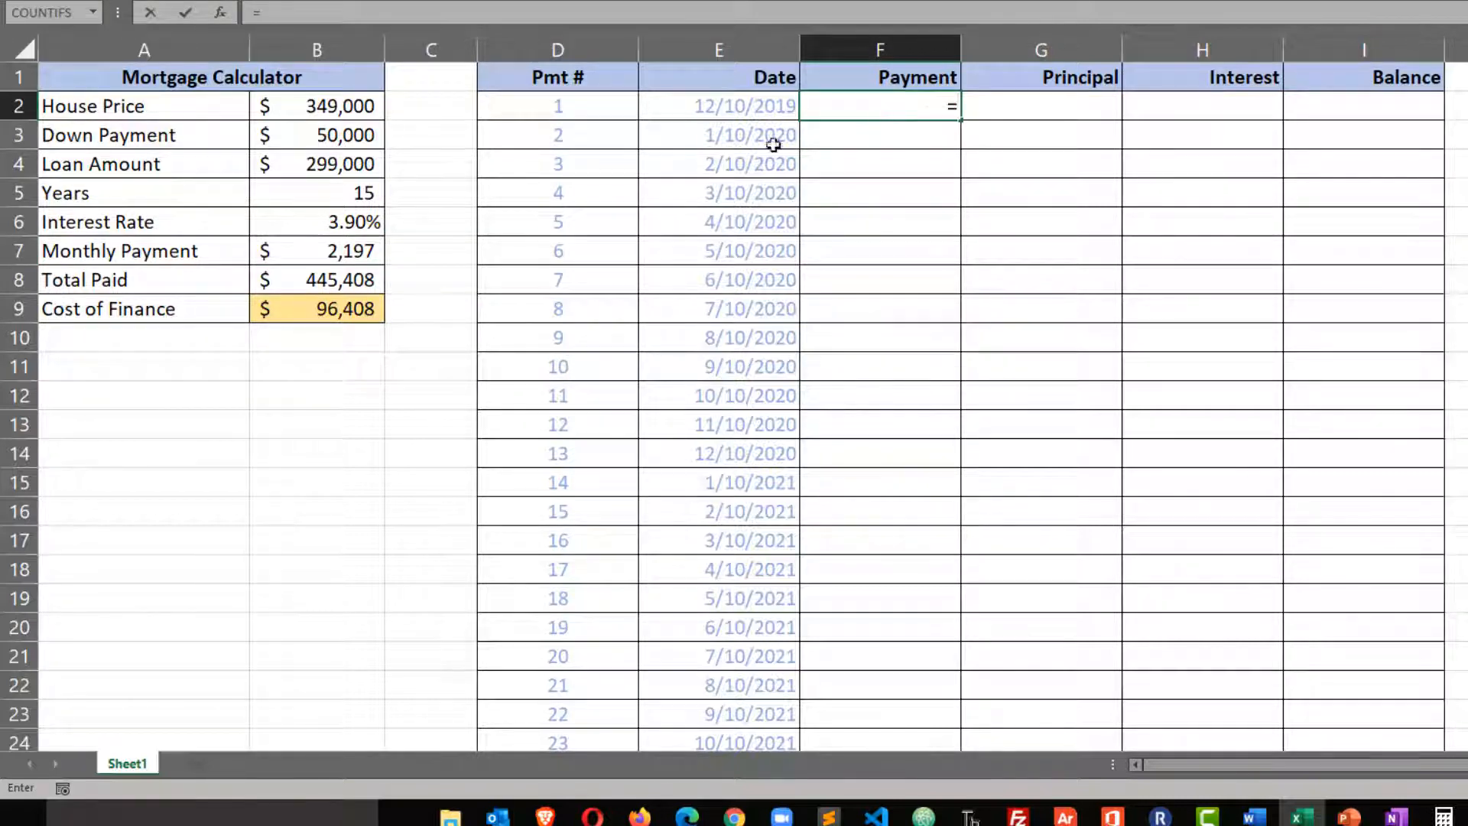
{"action": "left_click", "coordinate": [363, 253]}
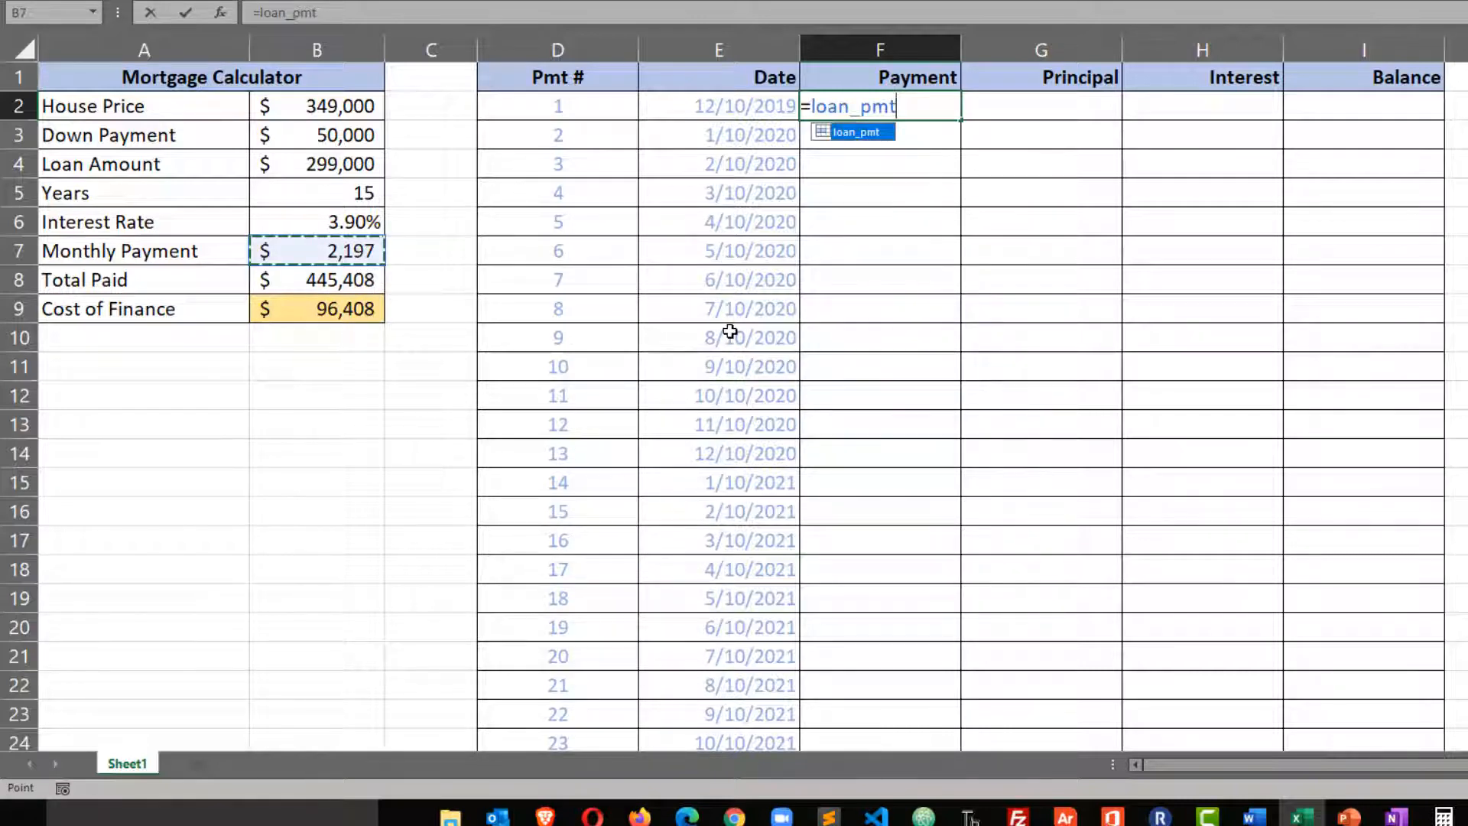
{"action": "key", "text": "Return"}
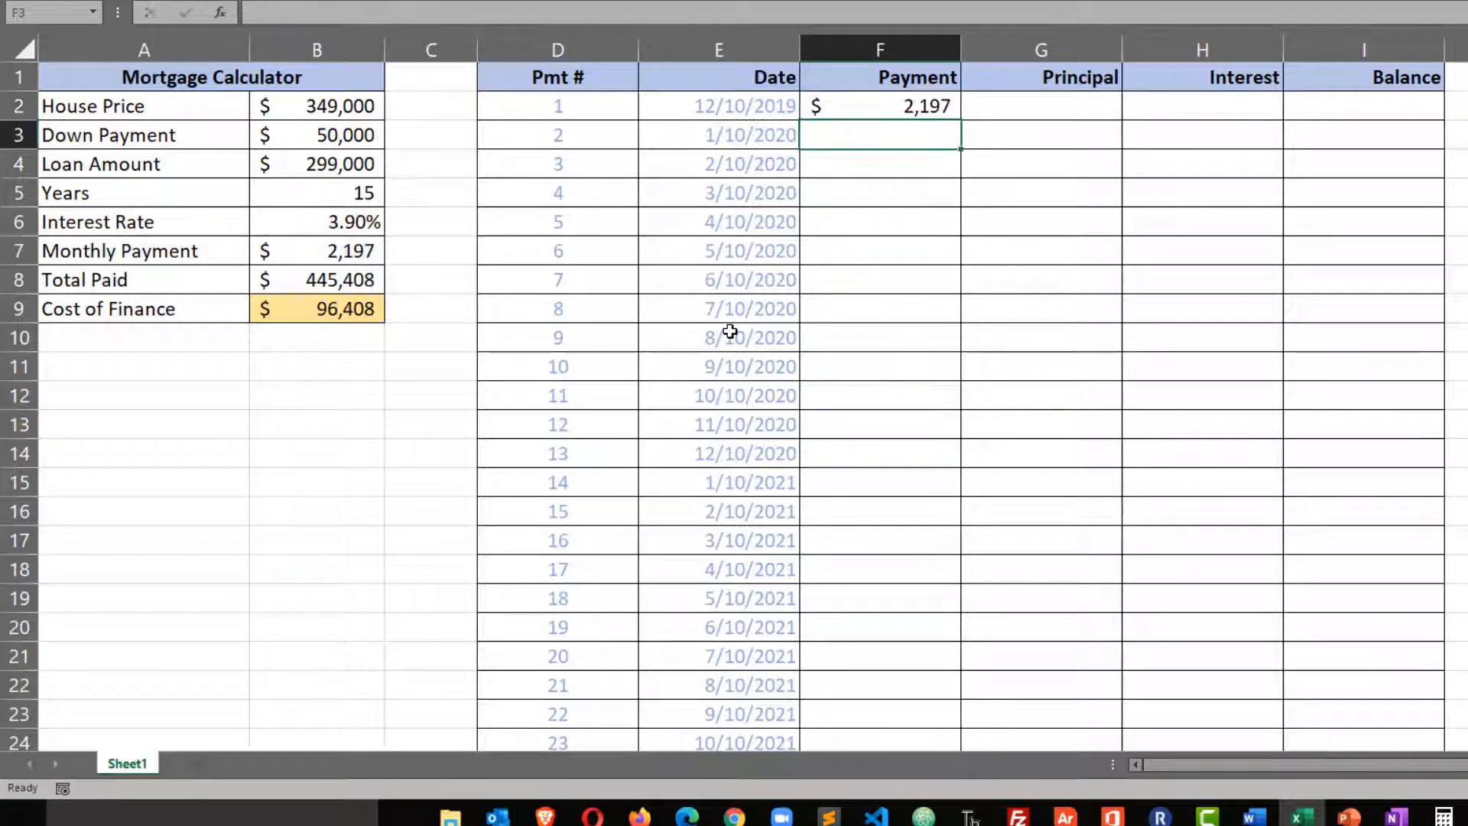
Enter =loan_amount*(arate/12) in cell H2 as the first Interest amount of the schedule.
{"action": "left_click", "coordinate": [1219, 100]}
{"action": "type", "text": "=("}
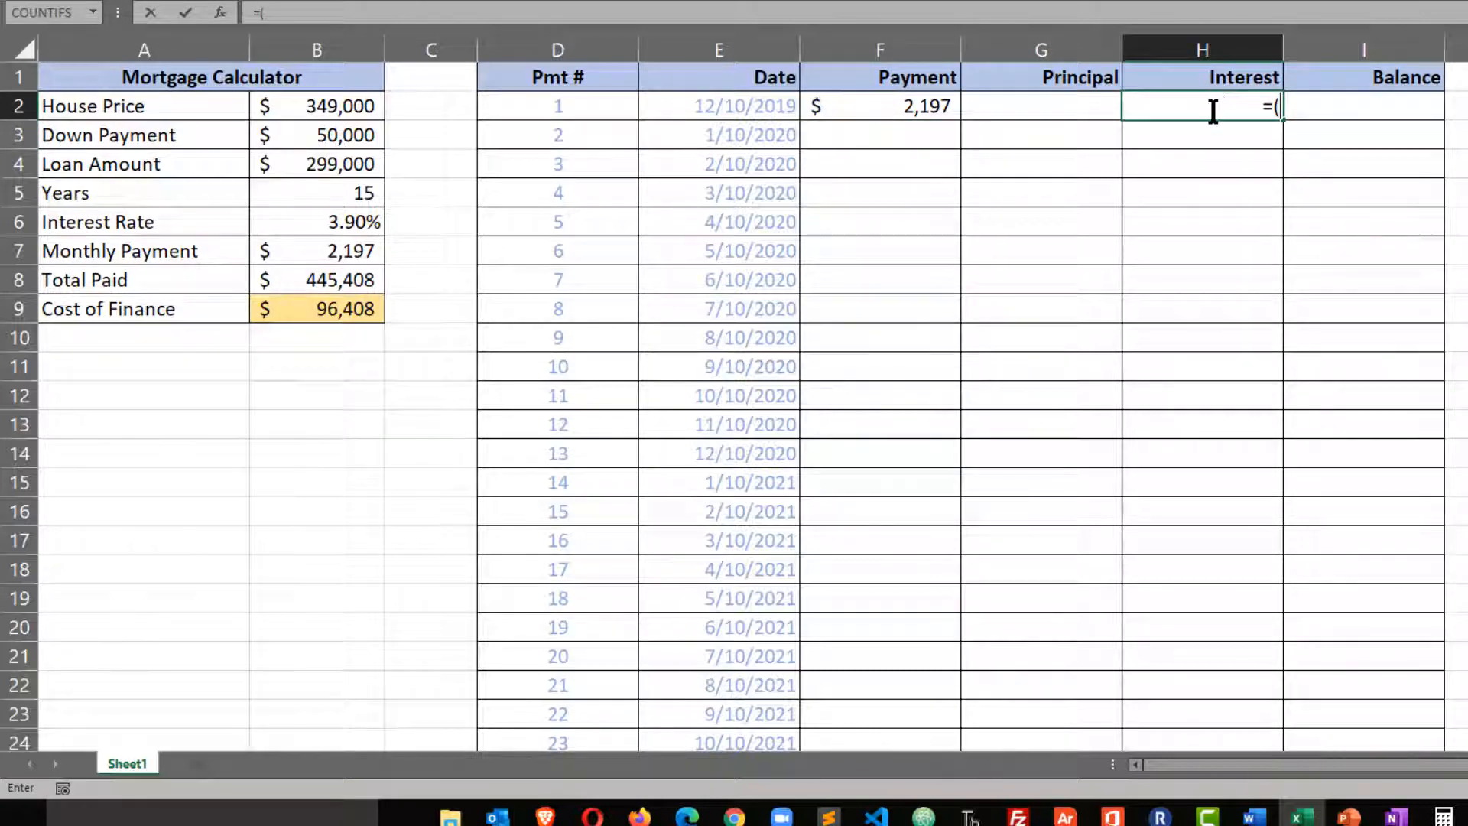
{"action": "left_click", "coordinate": [364, 167]}
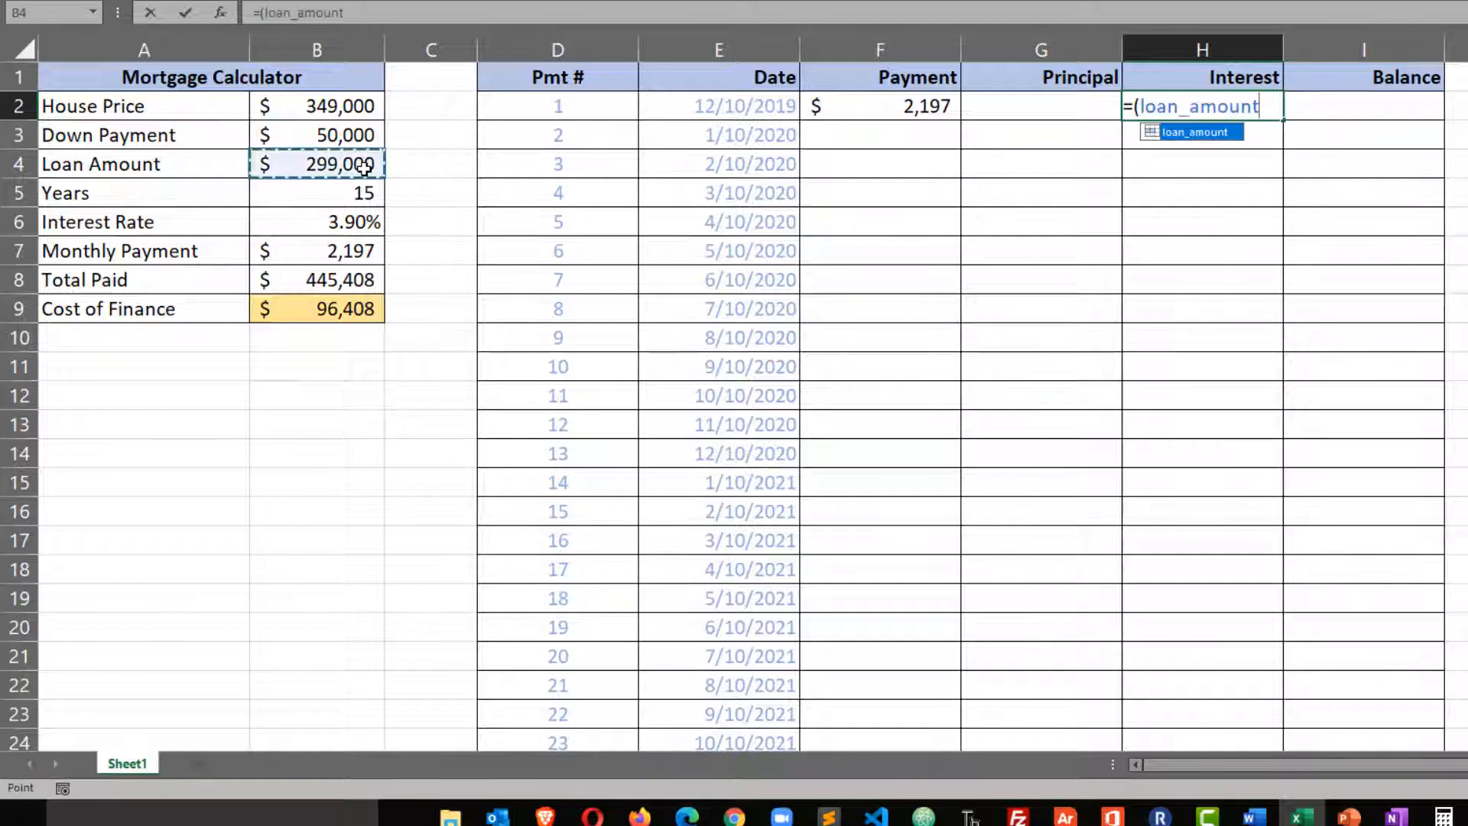
{"action": "type", "text": "*("}
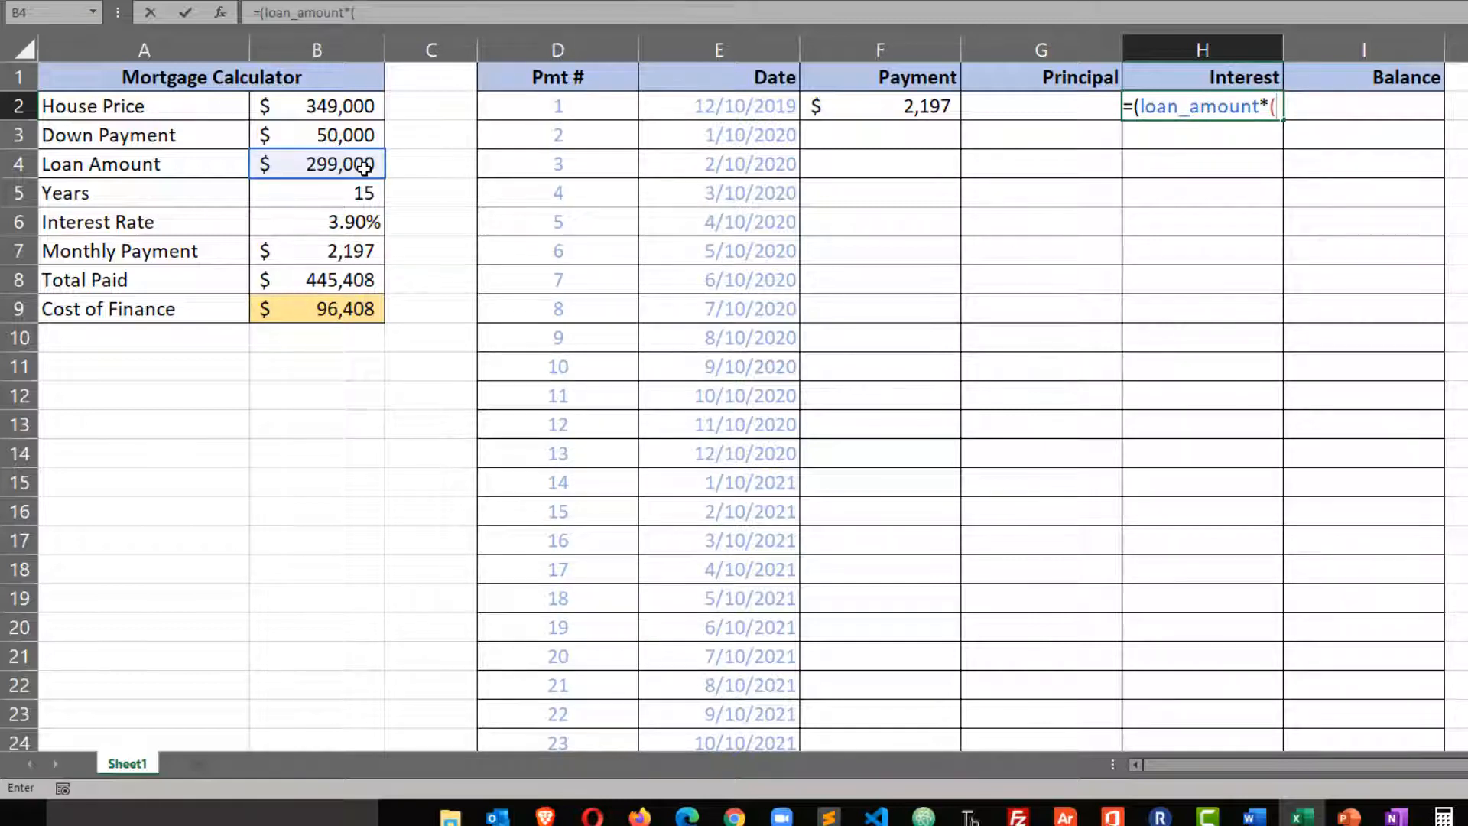
{"action": "left_click", "coordinate": [357, 226]}
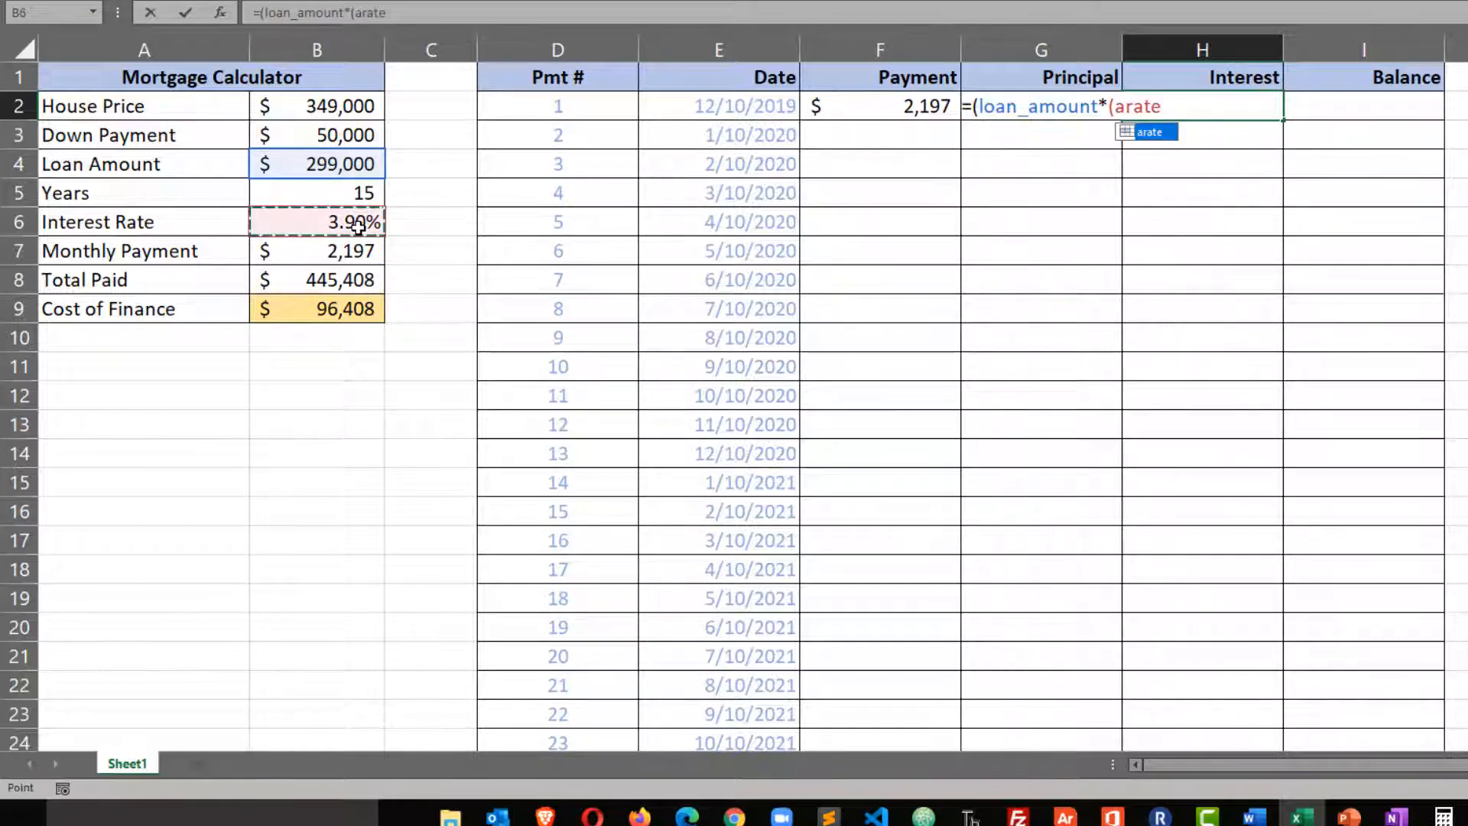
{"action": "type", "text": "/12)"}
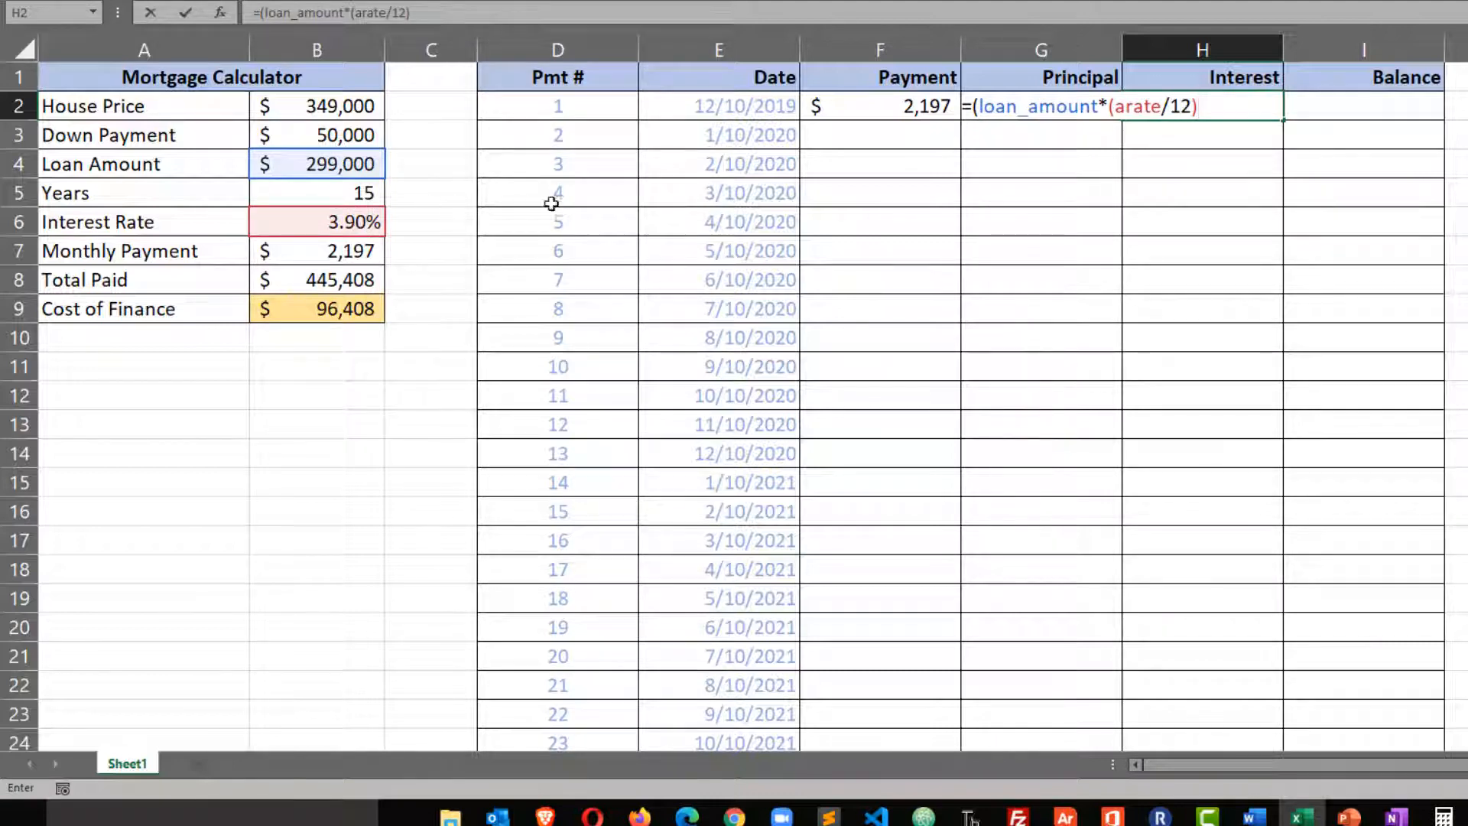
{"action": "left_click", "coordinate": [980, 111]}
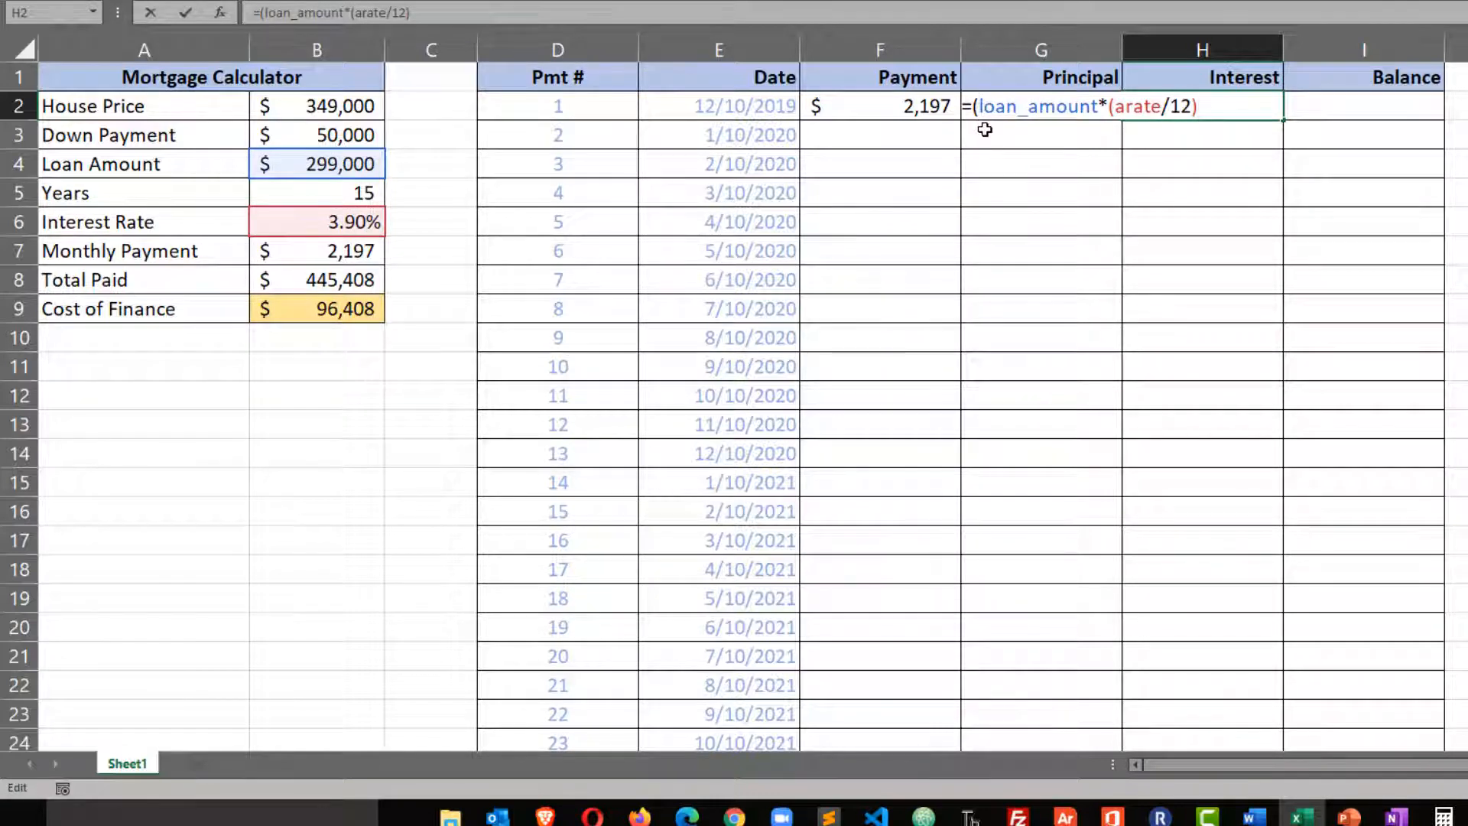
{"action": "key", "text": "BackSpace"}
{"action": "left_click", "coordinate": [1216, 109]}
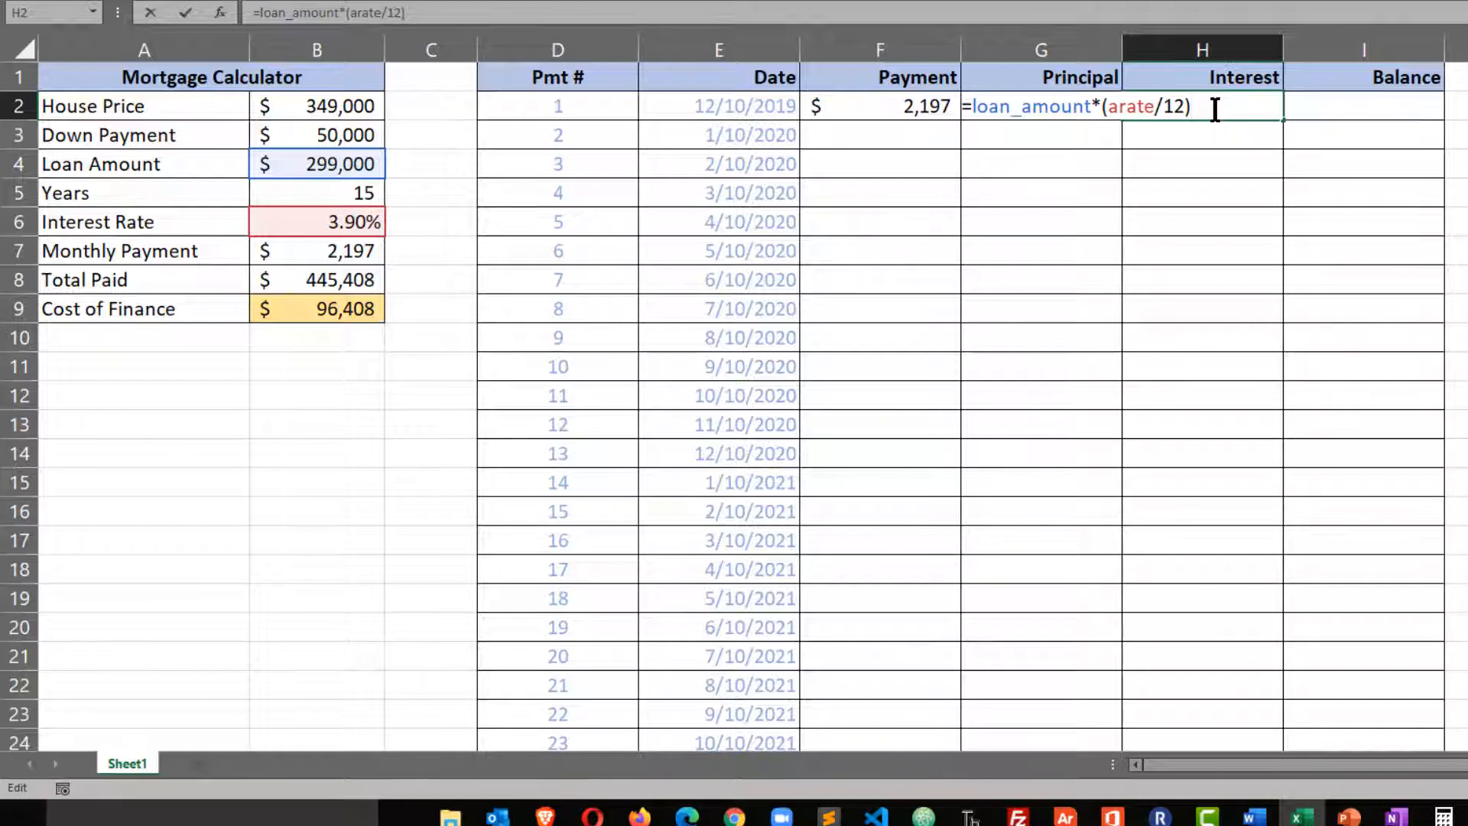
{"action": "key", "text": "Return"}
Enter =F2-H2 in cell G2 to calculate the first Principal amount from payment and interest.
{"action": "left_click", "coordinate": [1035, 108]}
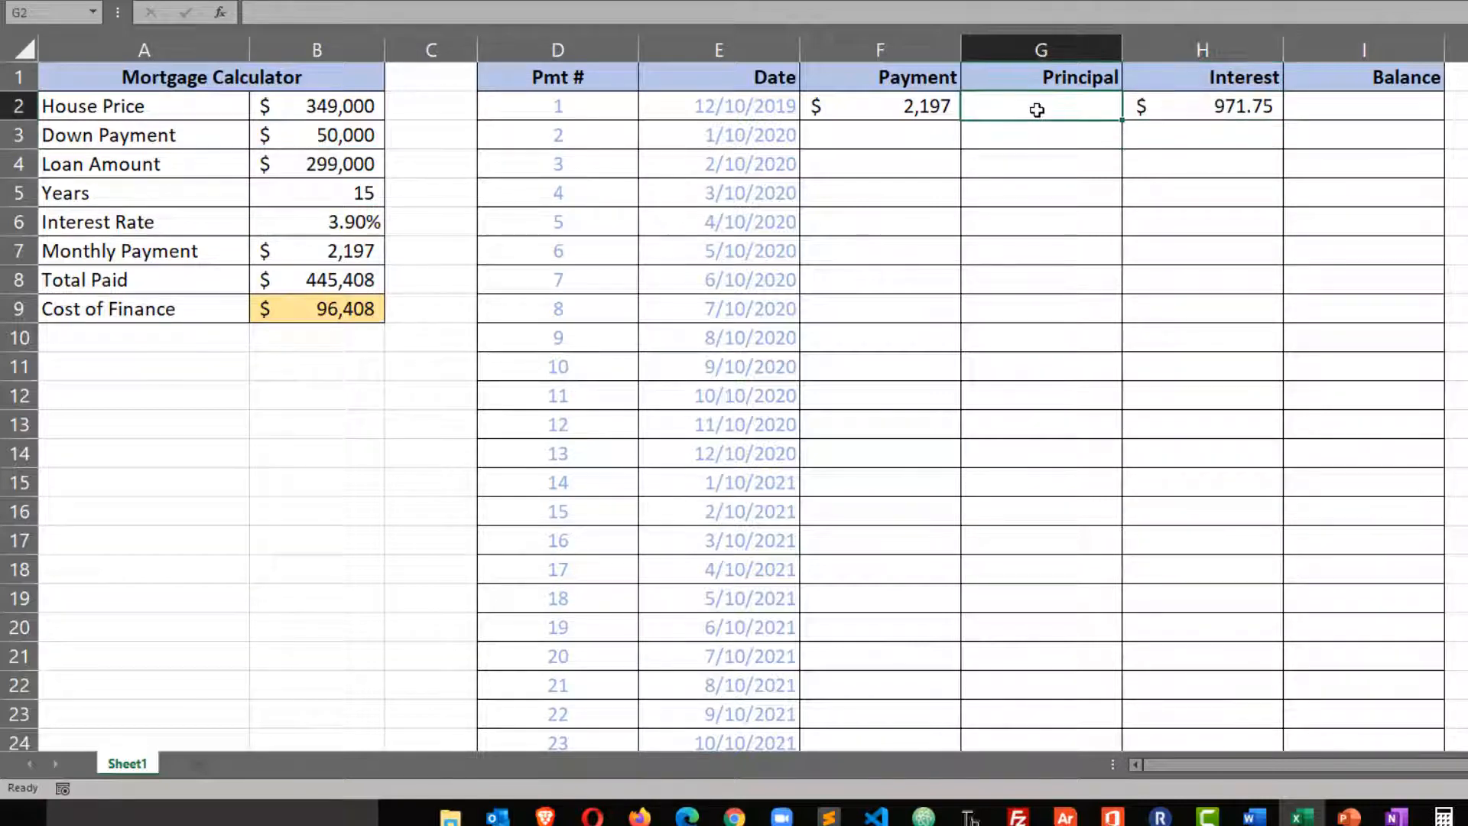
{"action": "type", "text": "="}
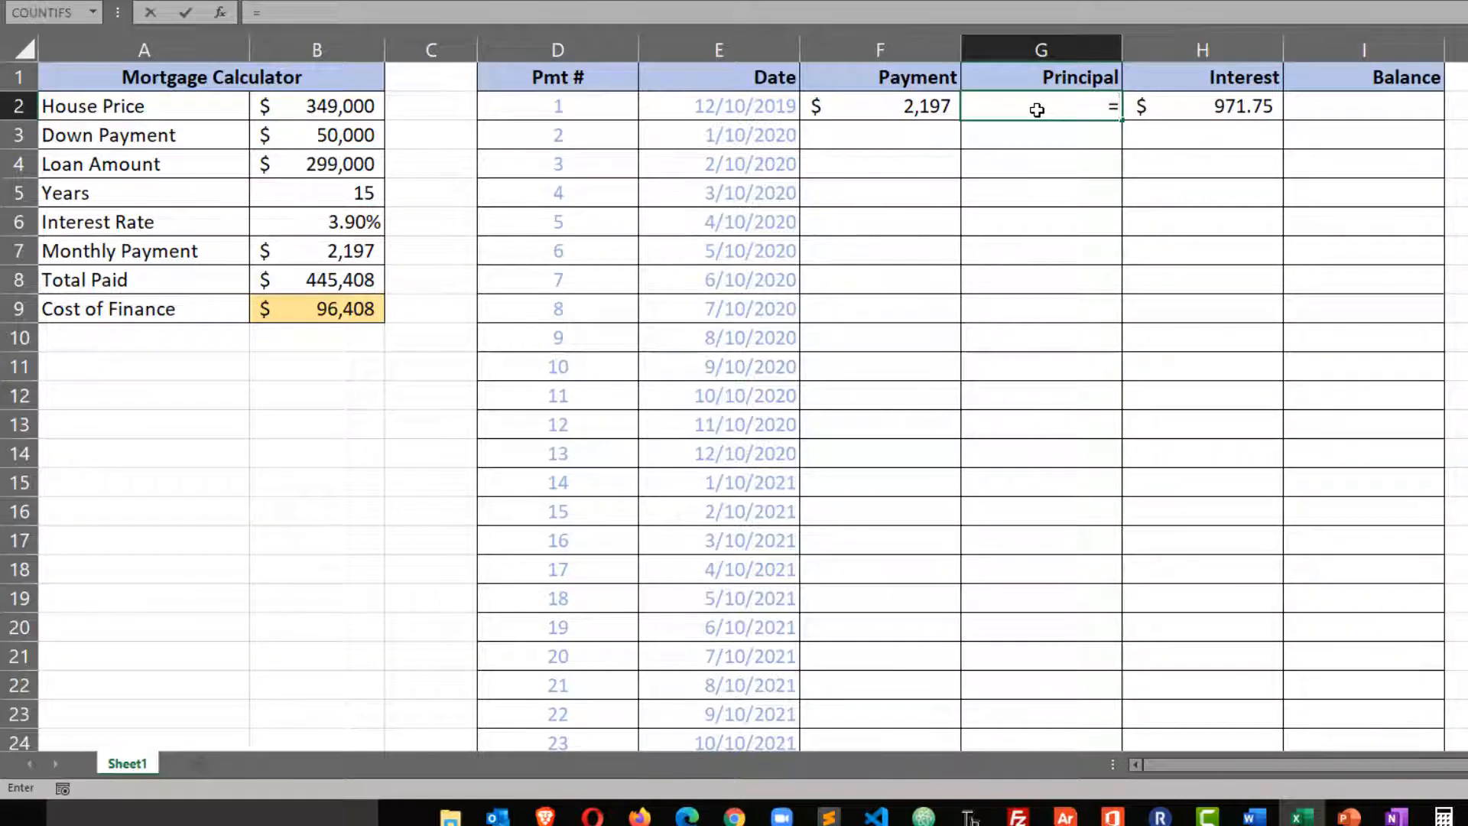
{"action": "left_click", "coordinate": [940, 105]}
{"action": "type", "text": "-"}
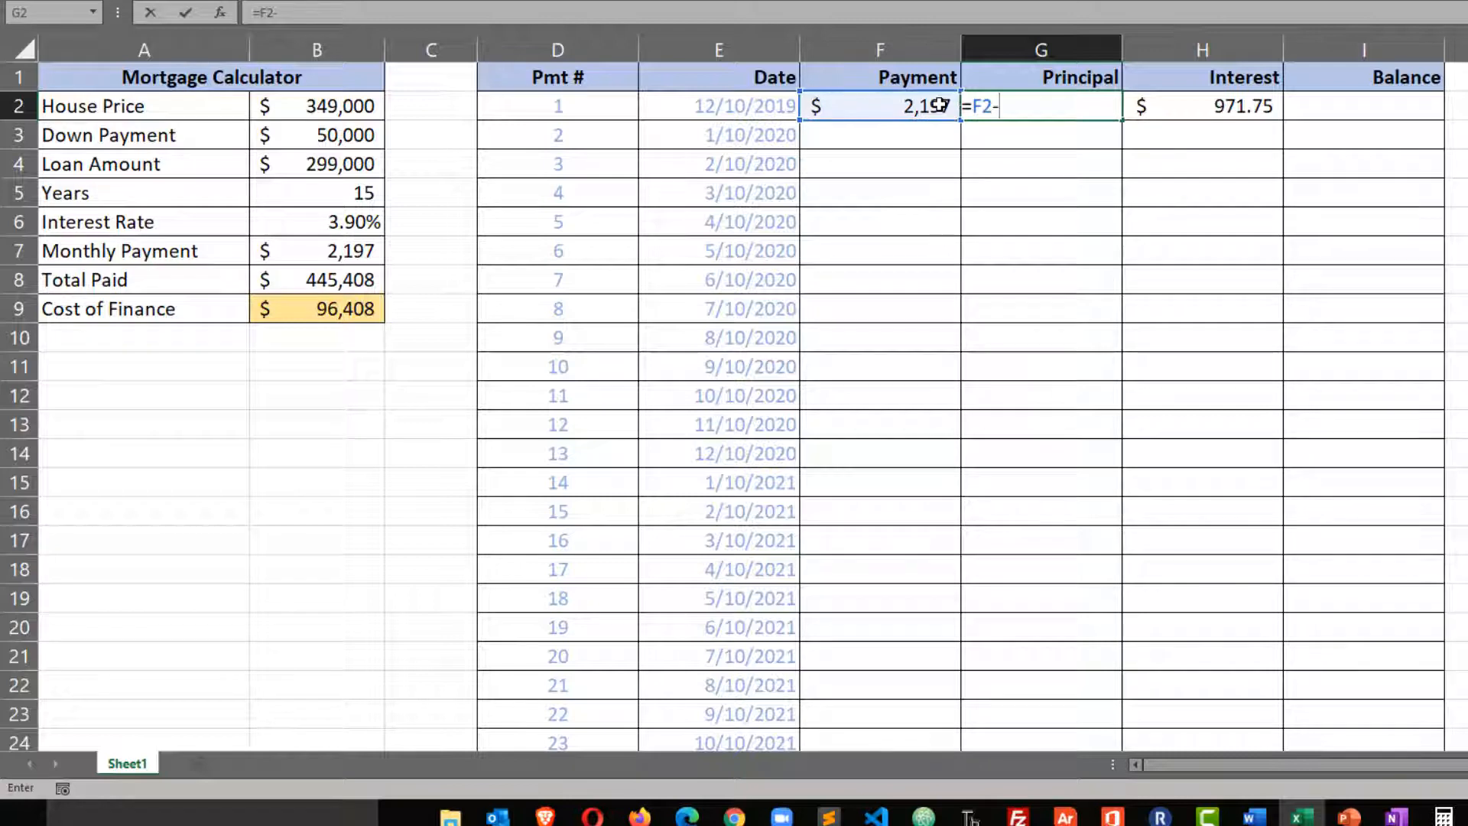
{"action": "left_click", "coordinate": [1221, 108]}
{"action": "key", "text": "Return"}
Enter =loan_amount-G2 in cell I2 to calculate the Balance after the first payment.
{"action": "left_click", "coordinate": [1342, 106]}
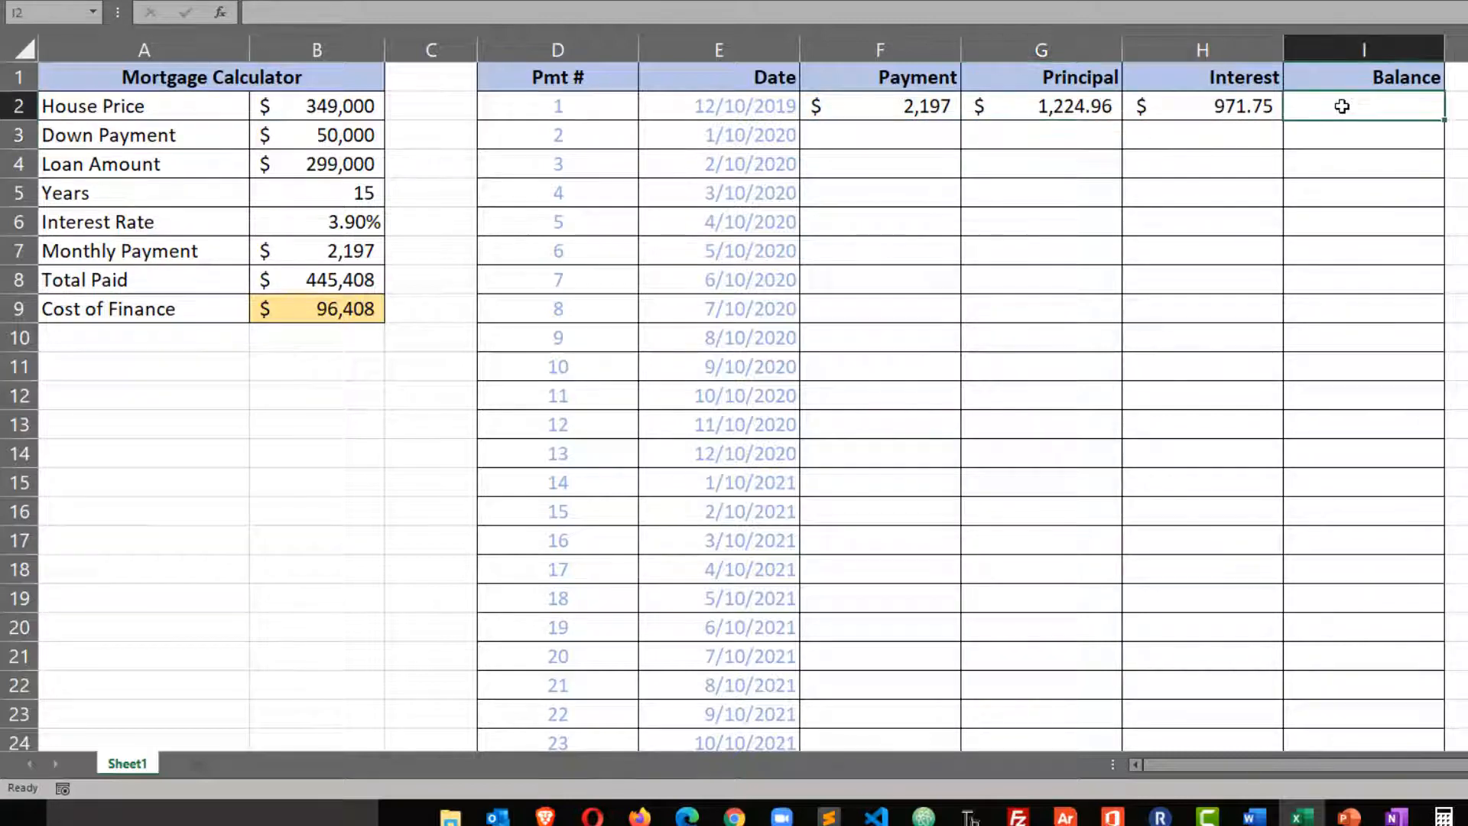
{"action": "type", "text": "="}
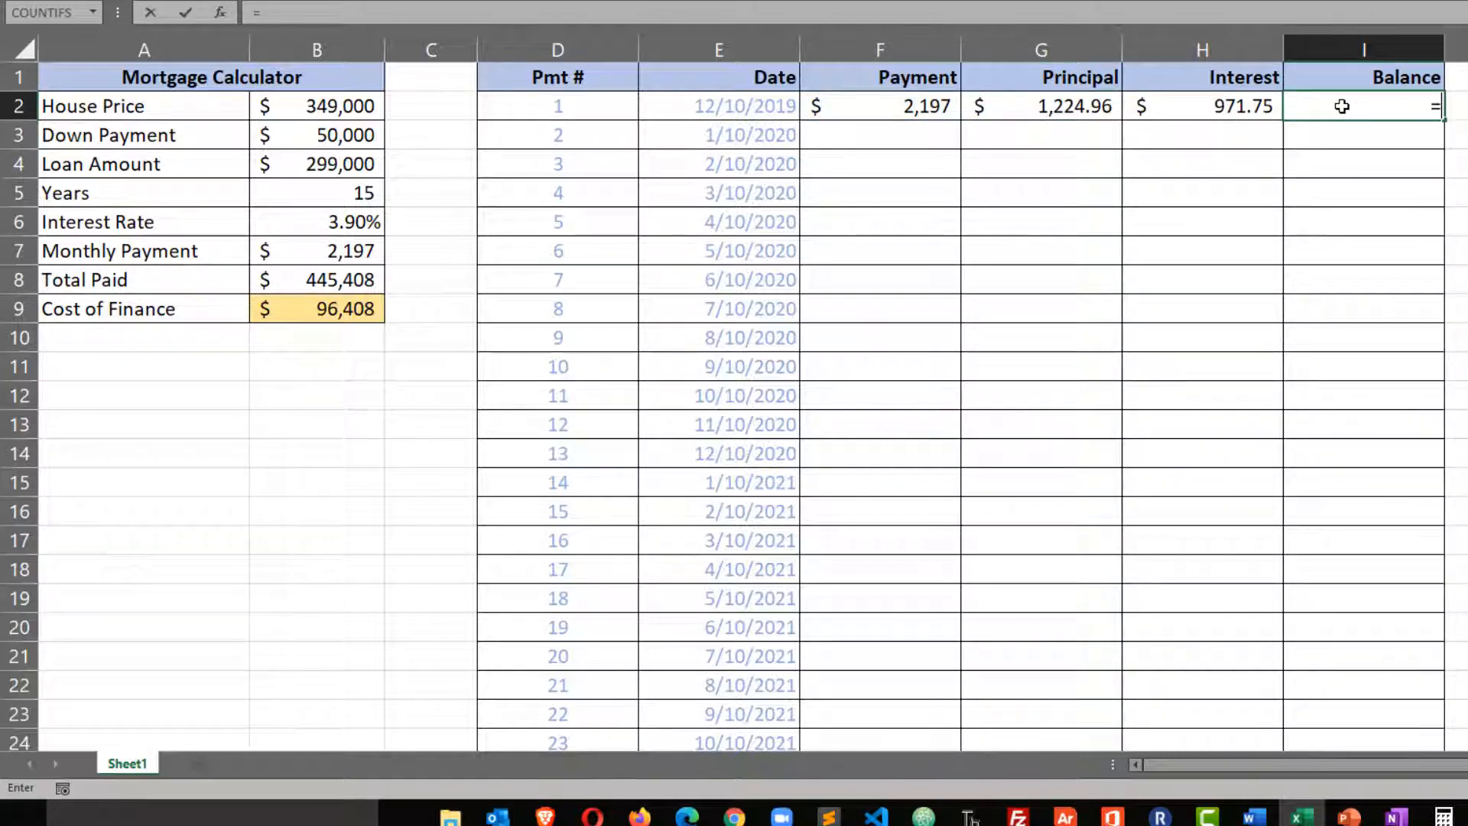
{"action": "left_click", "coordinate": [305, 167]}
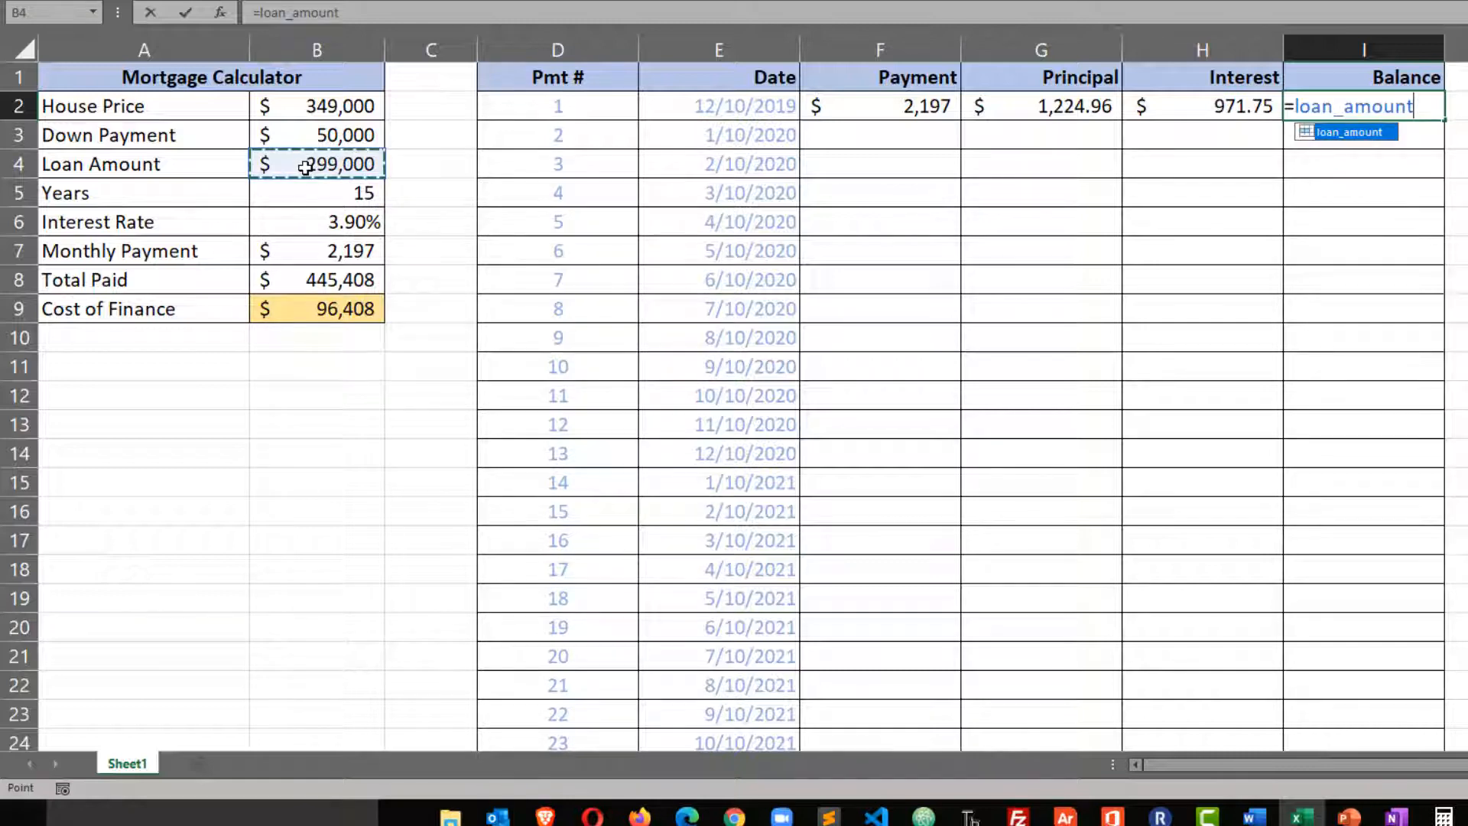
{"action": "type", "text": "-"}
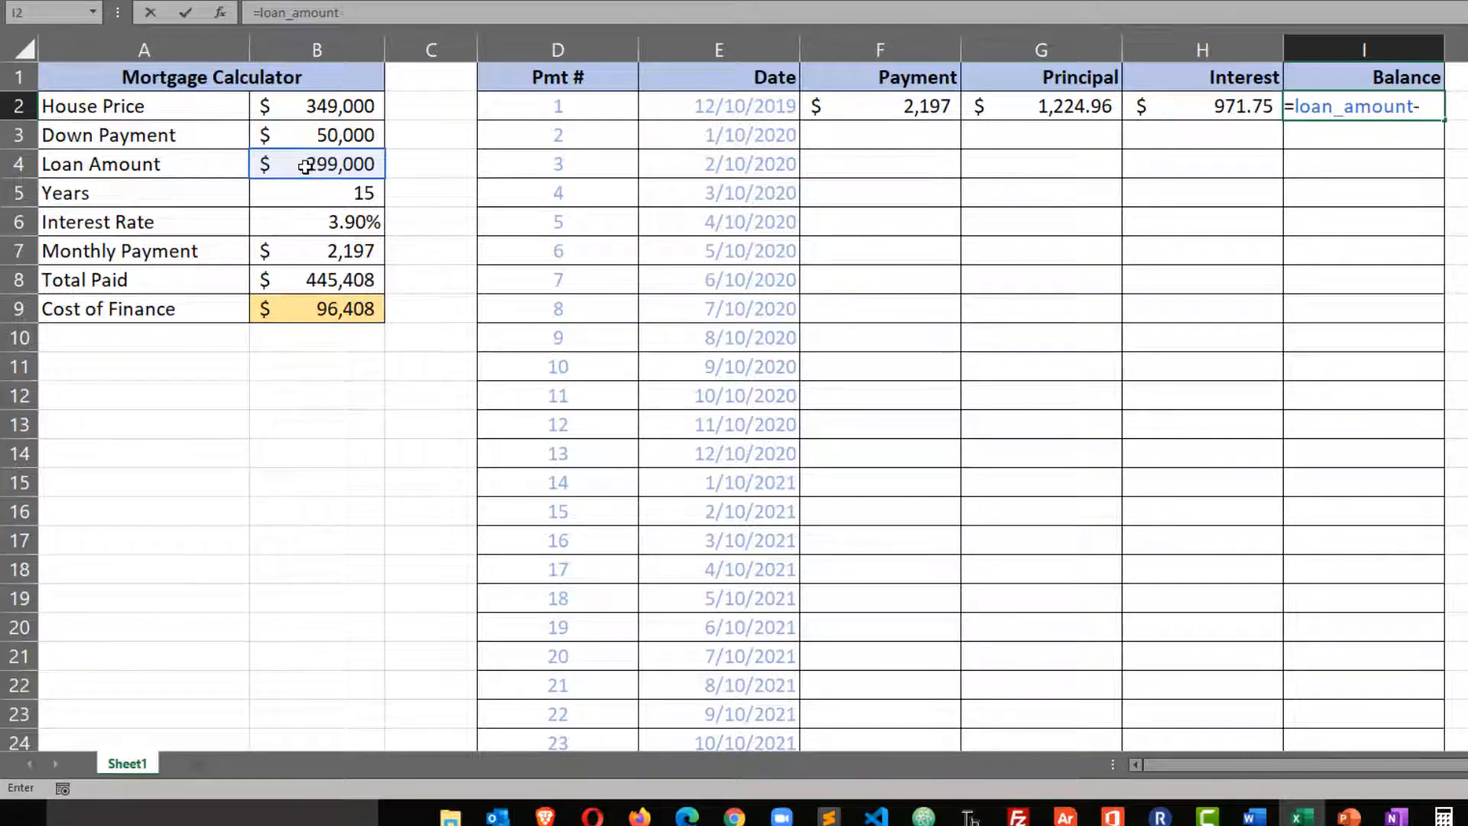
{"action": "left_click", "coordinate": [1035, 108]}
{"action": "key", "text": "Return"}
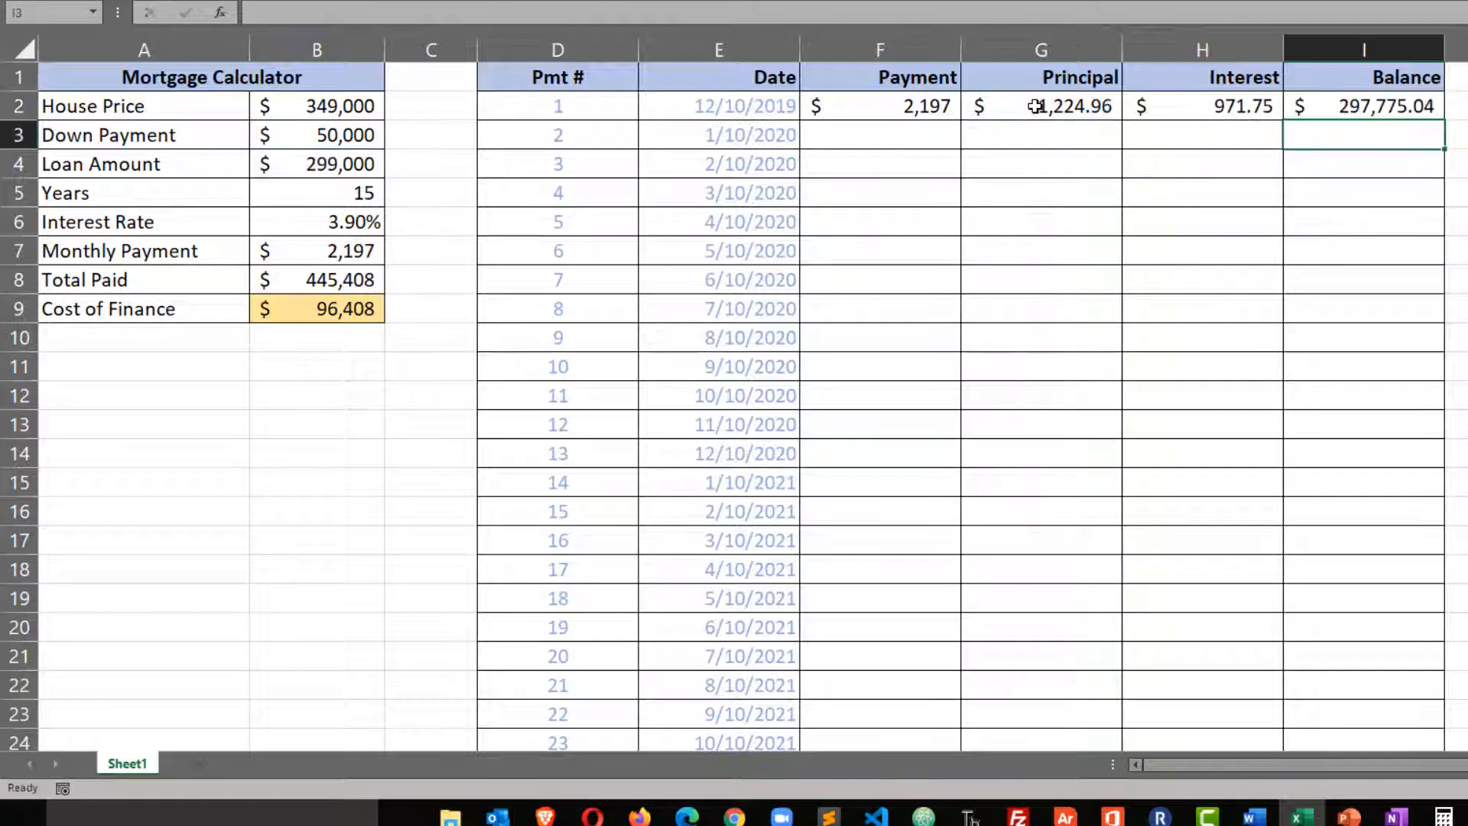
Fill the =loan_pmt formula from F2 down the whole Payment column and check the copied formula in F3.
{"action": "left_click", "coordinate": [936, 109]}
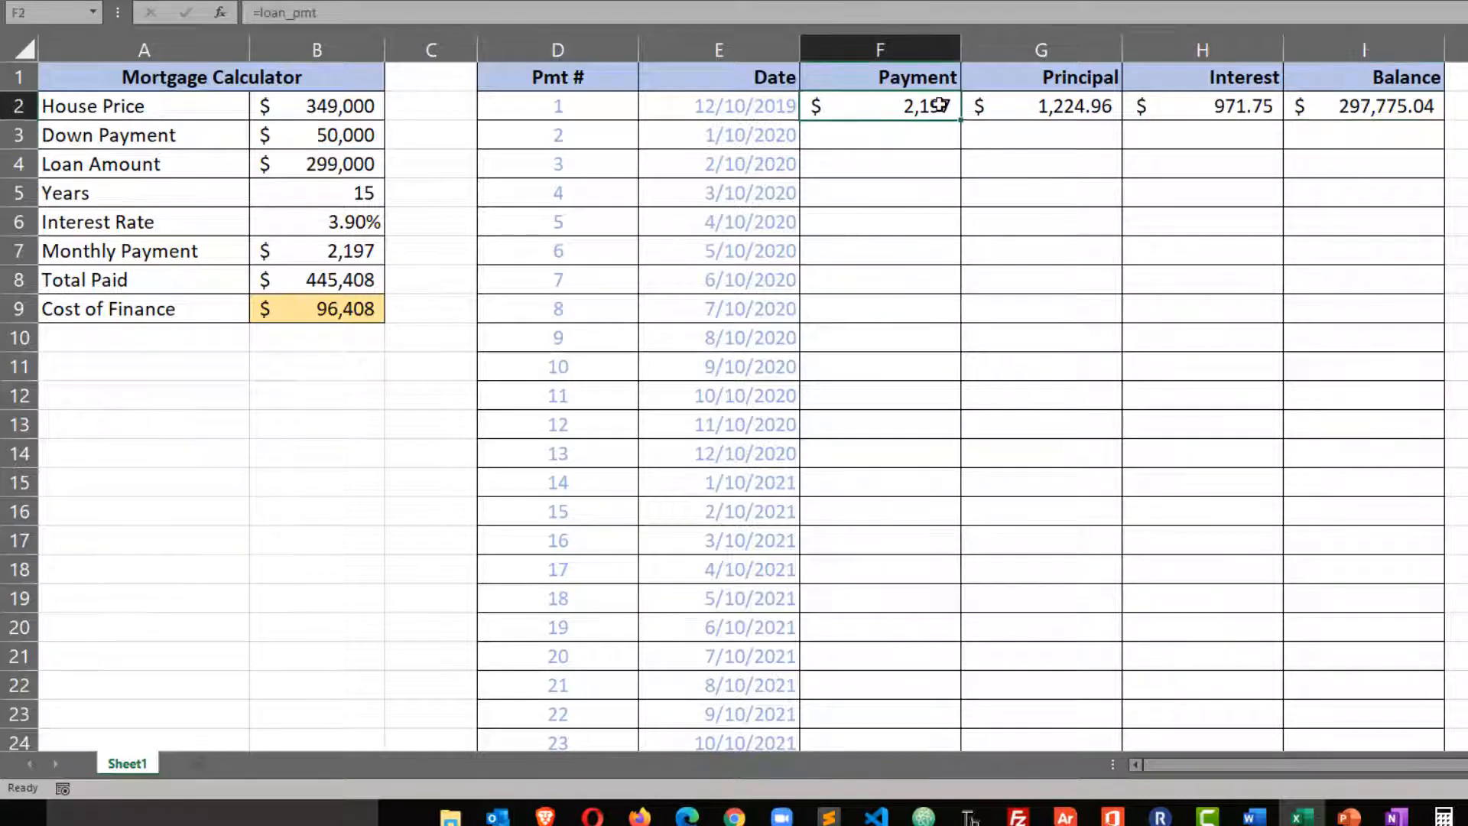
{"action": "double_click", "coordinate": [961, 122]}
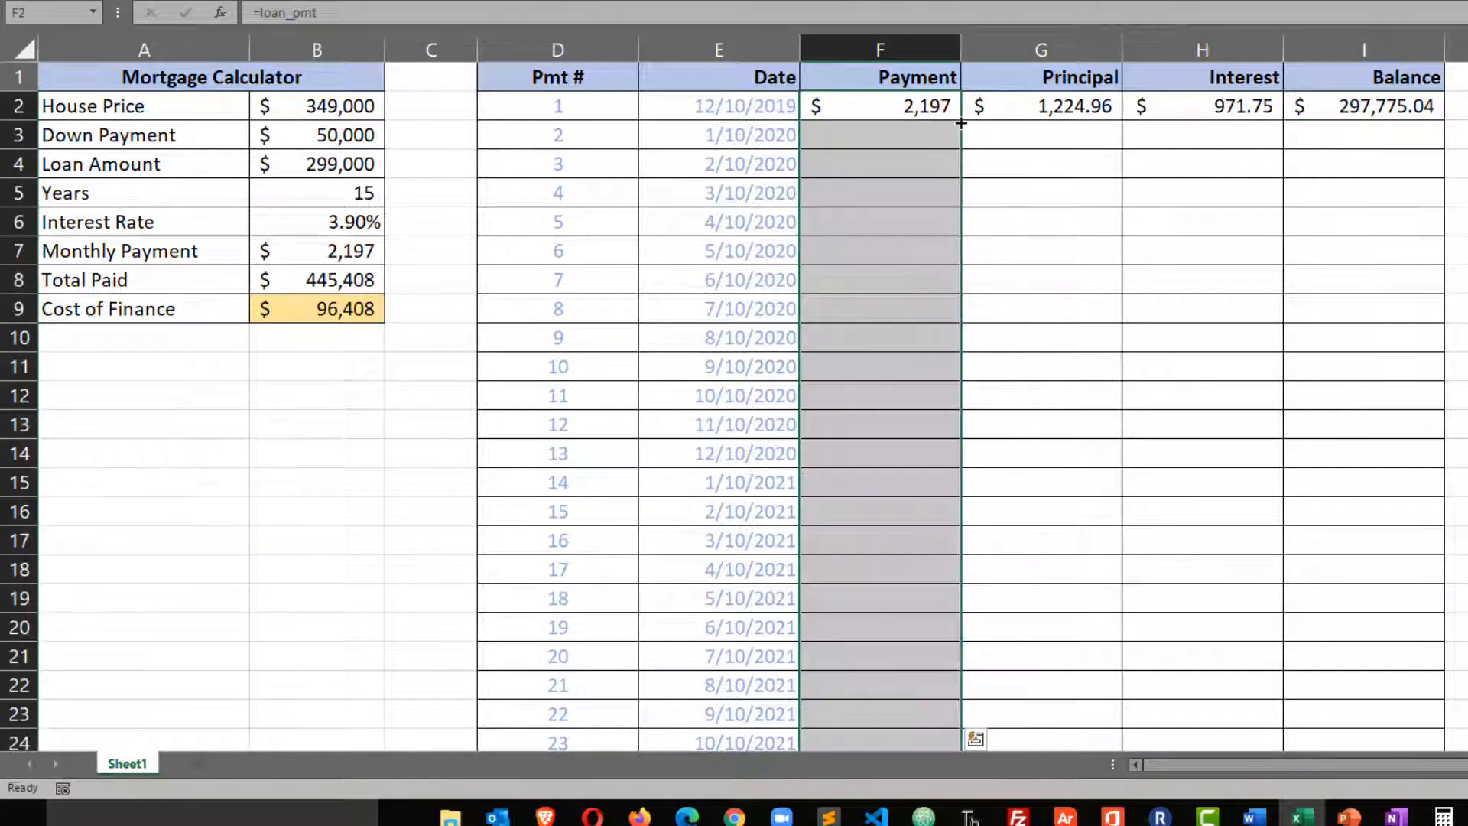
{"action": "double_click", "coordinate": [905, 138]}
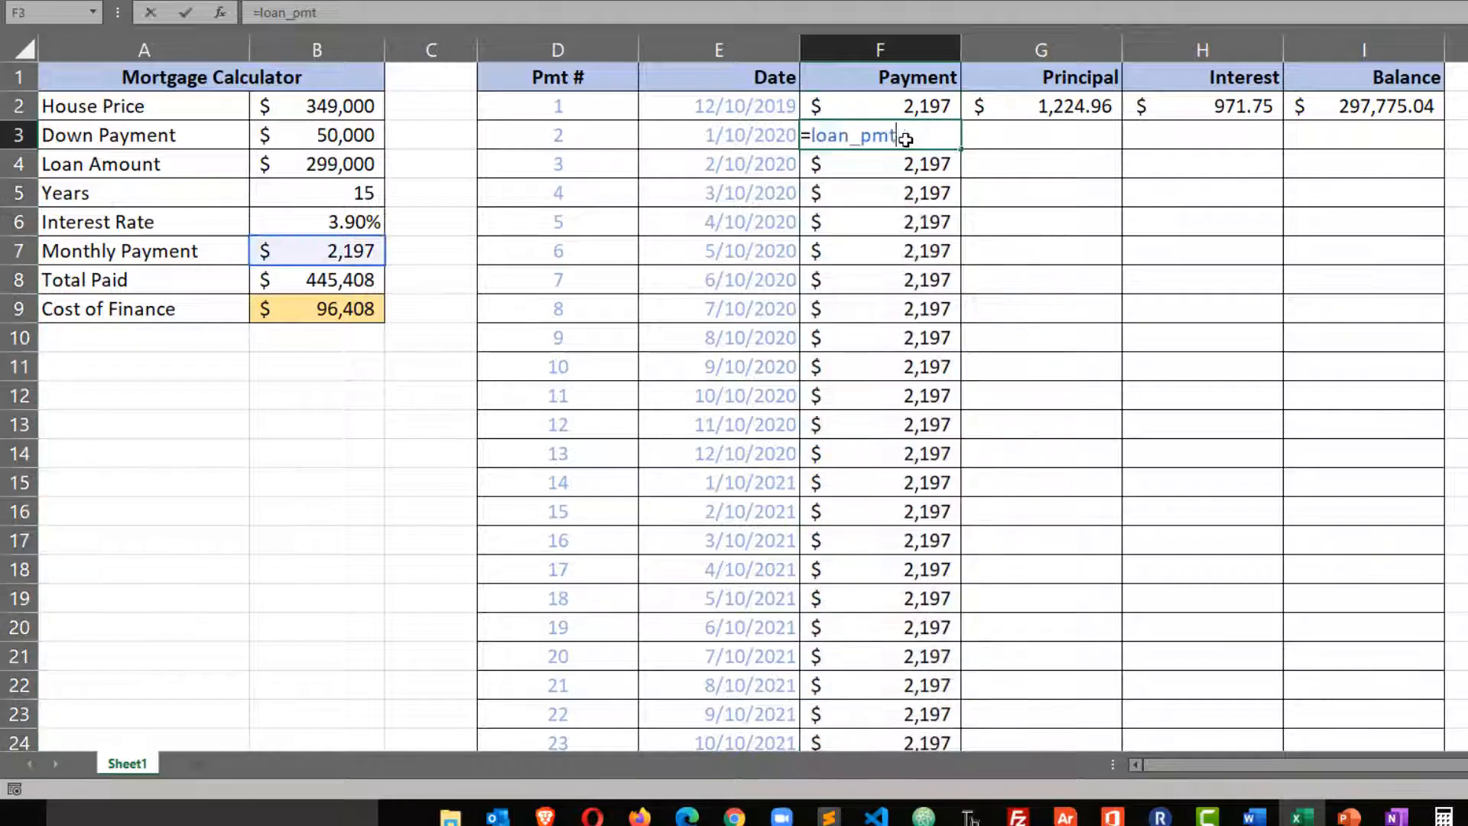
{"action": "key", "text": "Escape"}
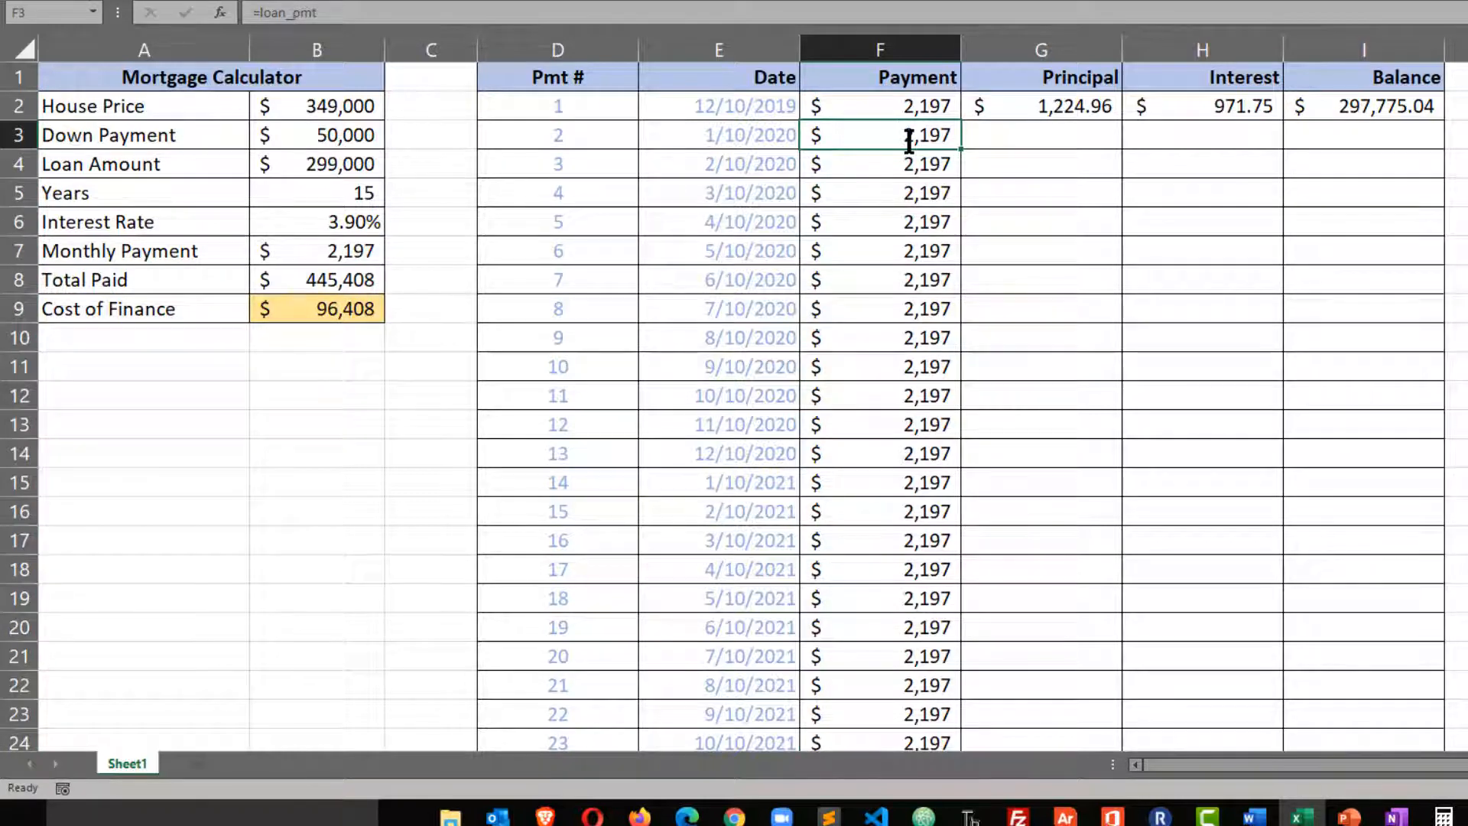
Enter =I2(arate/12) in cell H3 as the second Interest formula, based on the previous balance.
{"action": "left_click", "coordinate": [1216, 118]}
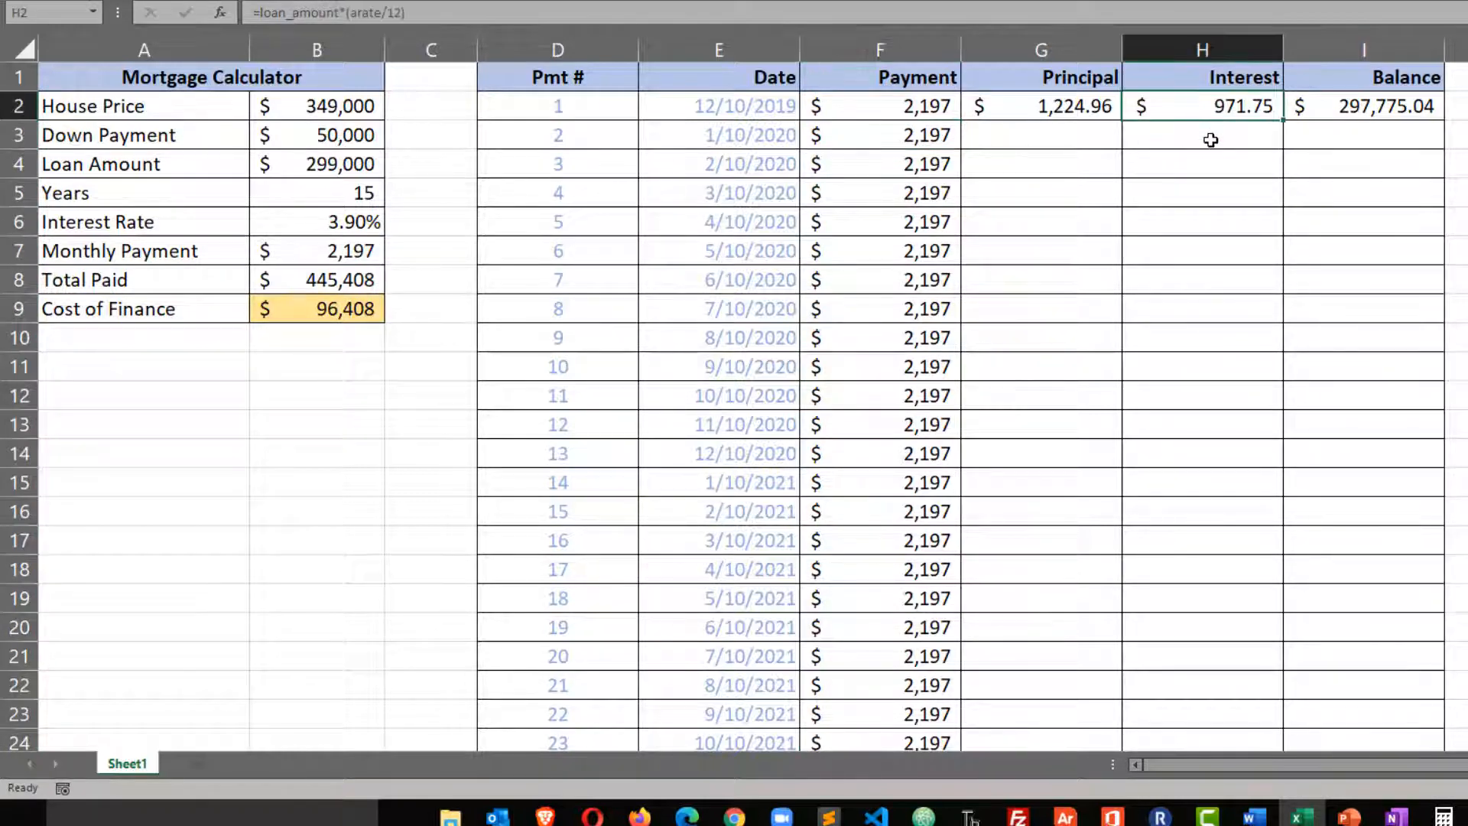
{"action": "left_click", "coordinate": [1211, 140]}
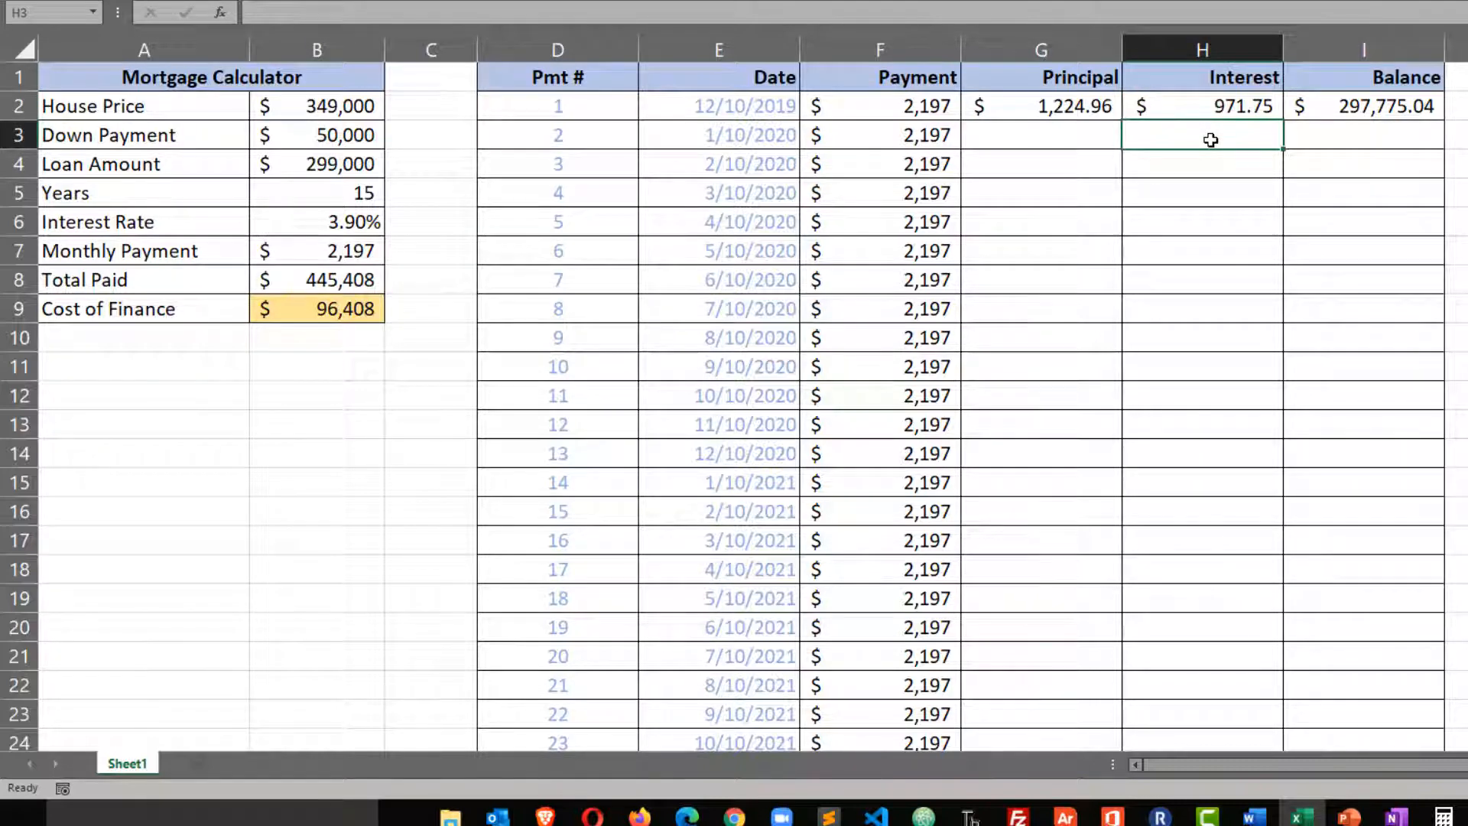
{"action": "type", "text": "="}
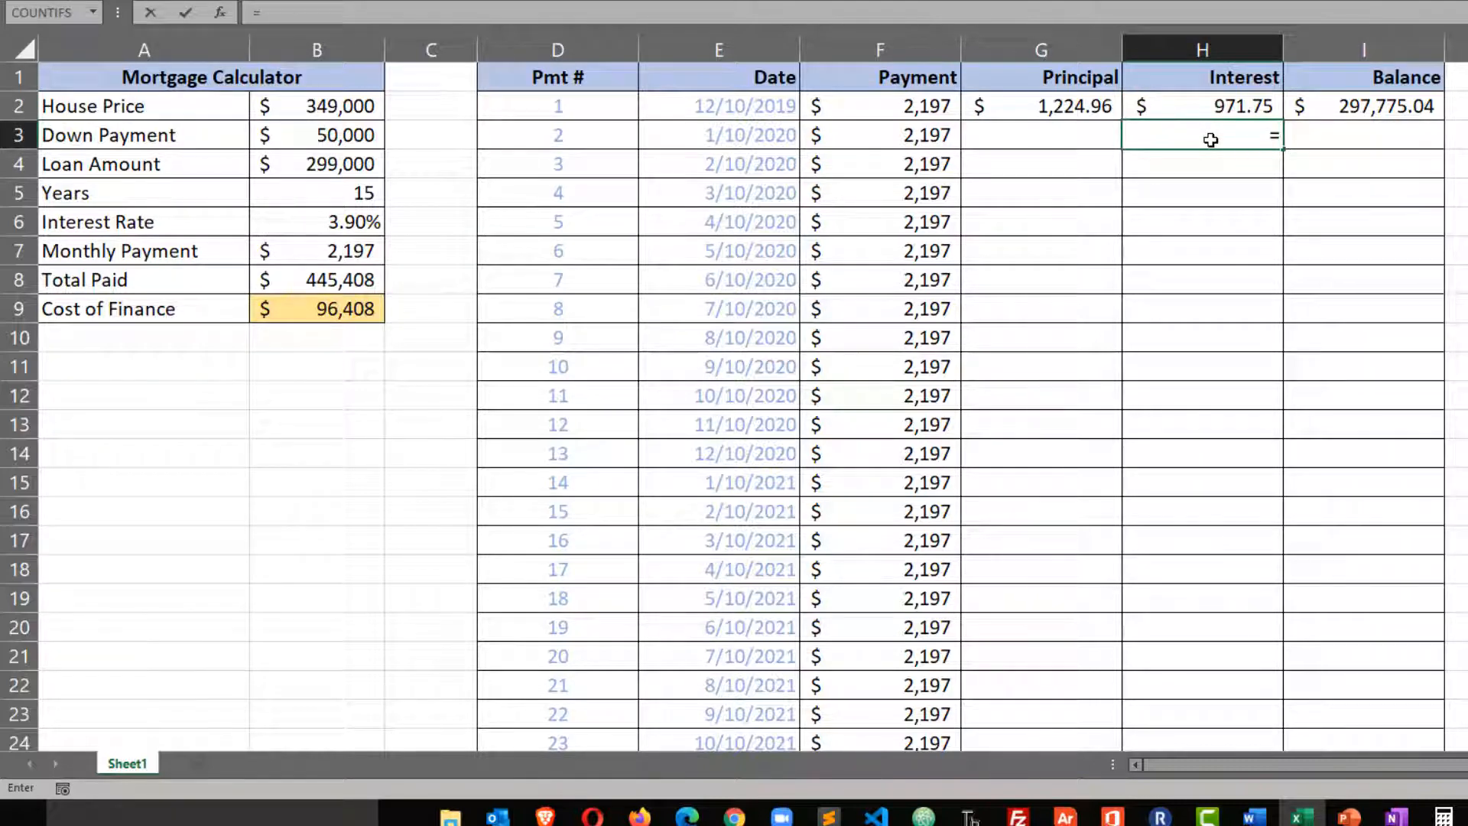
{"action": "left_click", "coordinate": [1356, 108]}
{"action": "type", "text": "("}
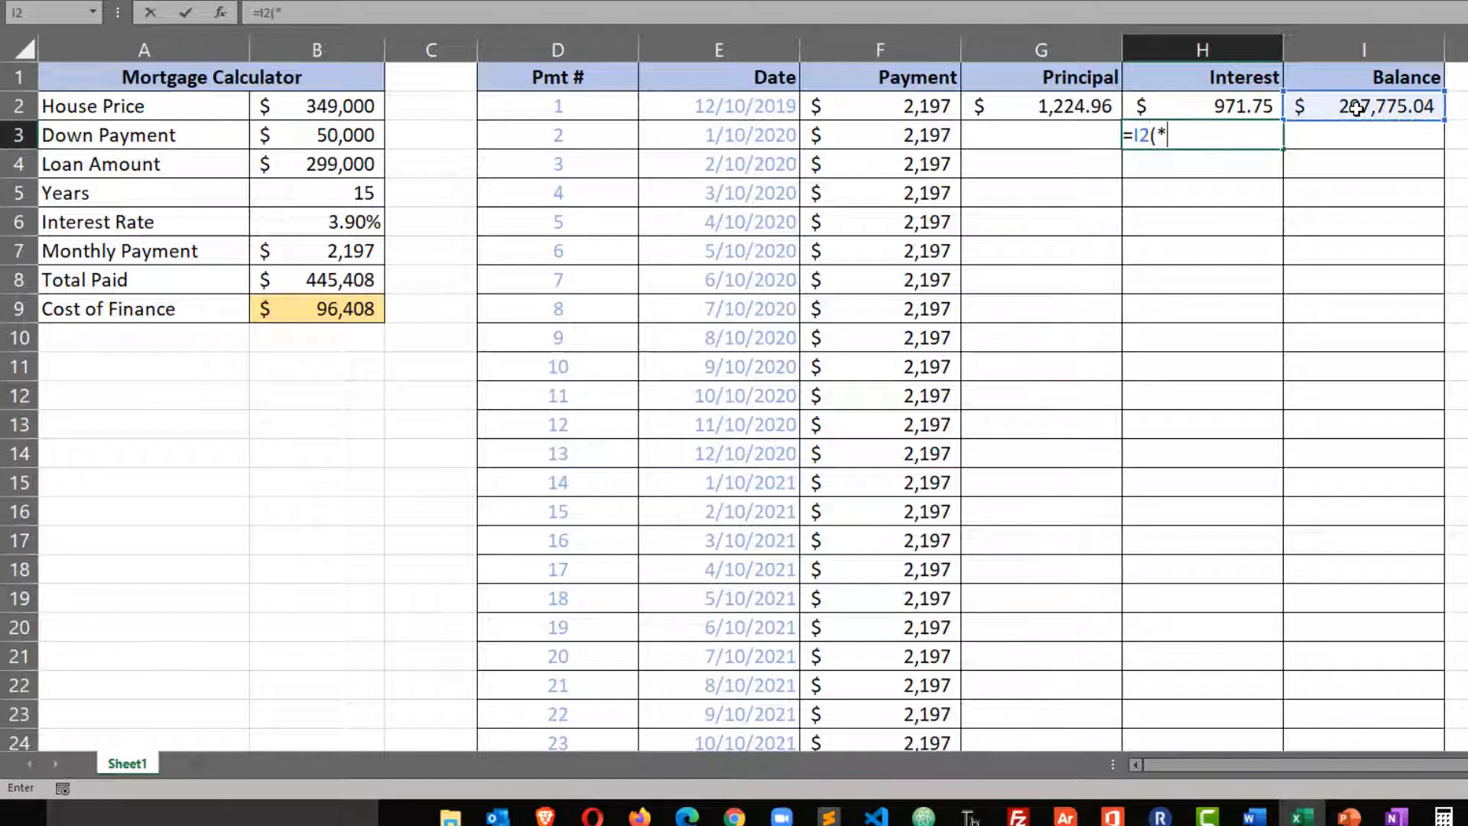
{"action": "left_click", "coordinate": [365, 222]}
{"action": "type", "text": "/12)"}
{"action": "key", "text": "Return"}
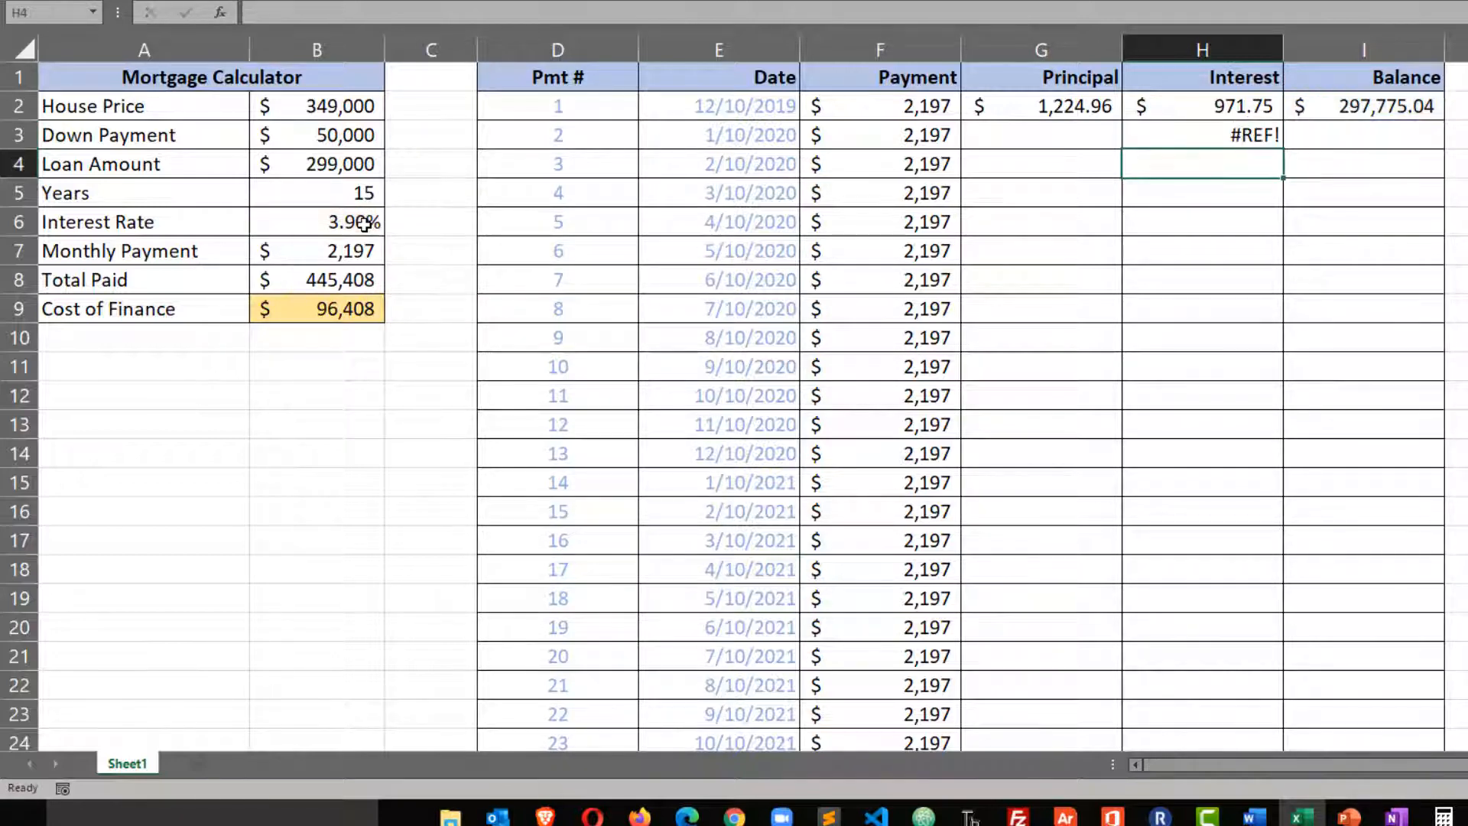
Correct the second Interest formula in H3 to =I2*(arate/12) and fill it down the rest of the Interest column.
{"action": "double_click", "coordinate": [1254, 134]}
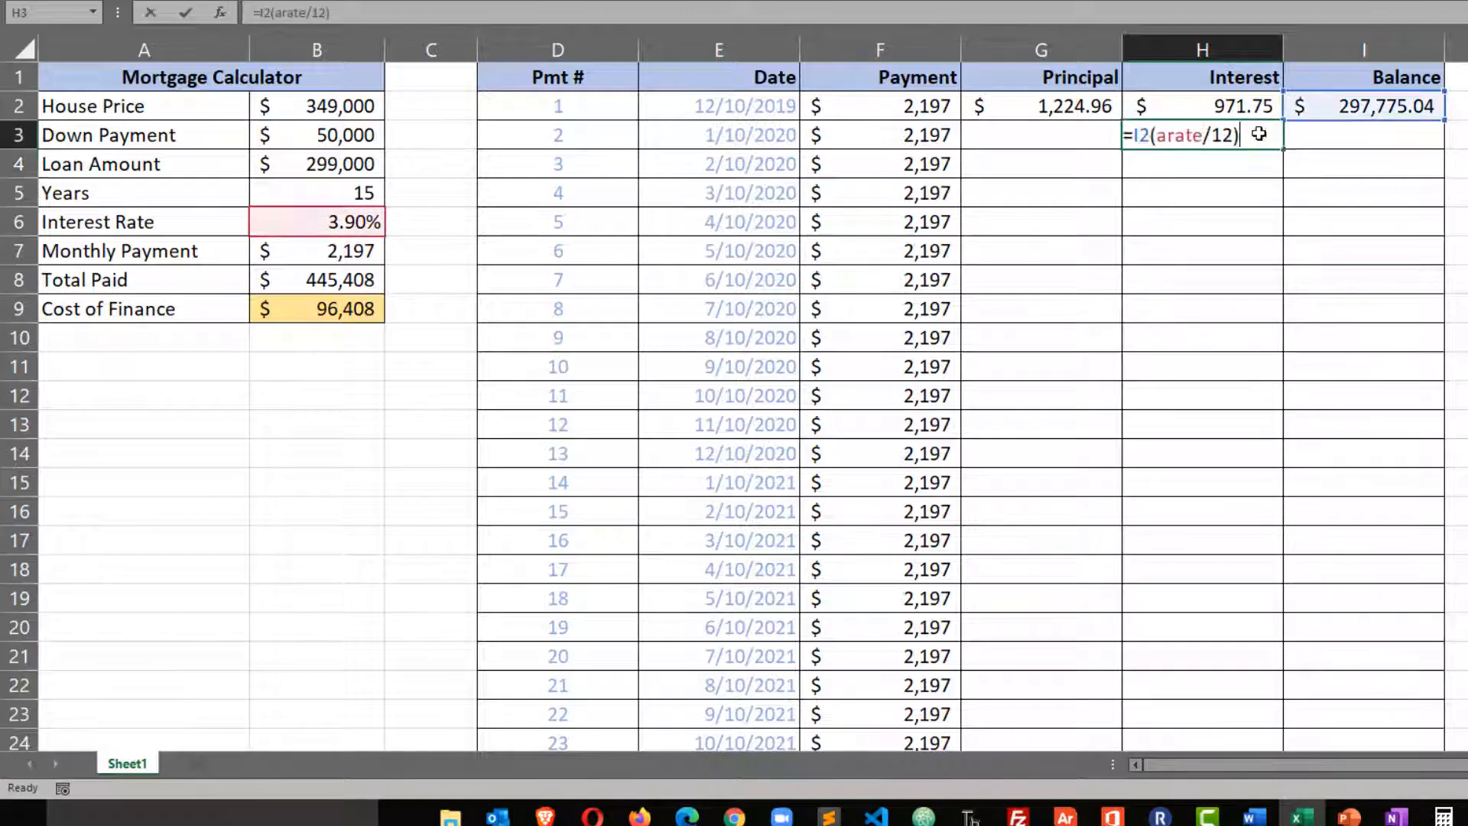
{"action": "left_click", "coordinate": [1150, 136]}
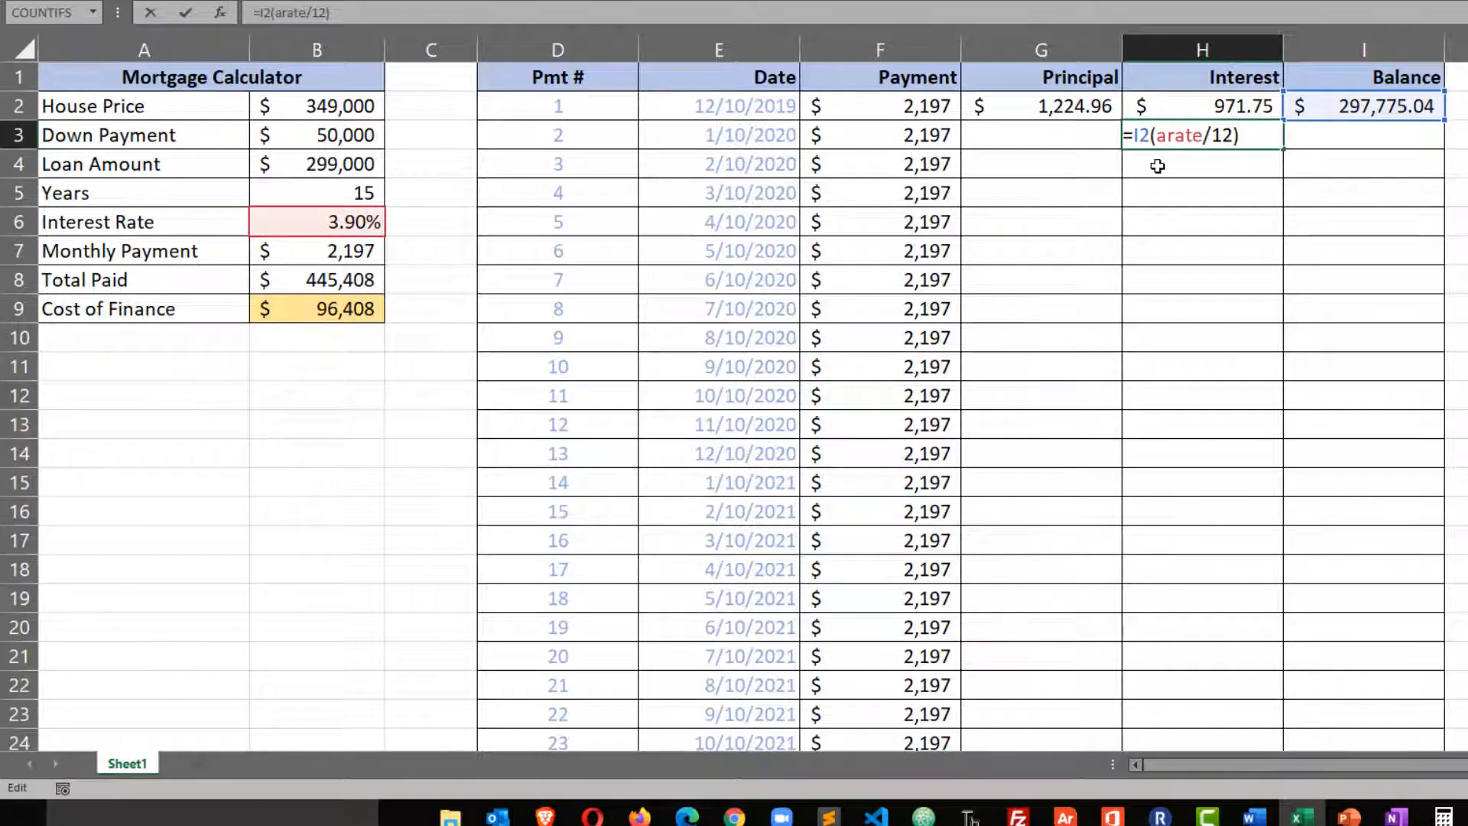
{"action": "type", "text": "*"}
{"action": "key", "text": "Return"}
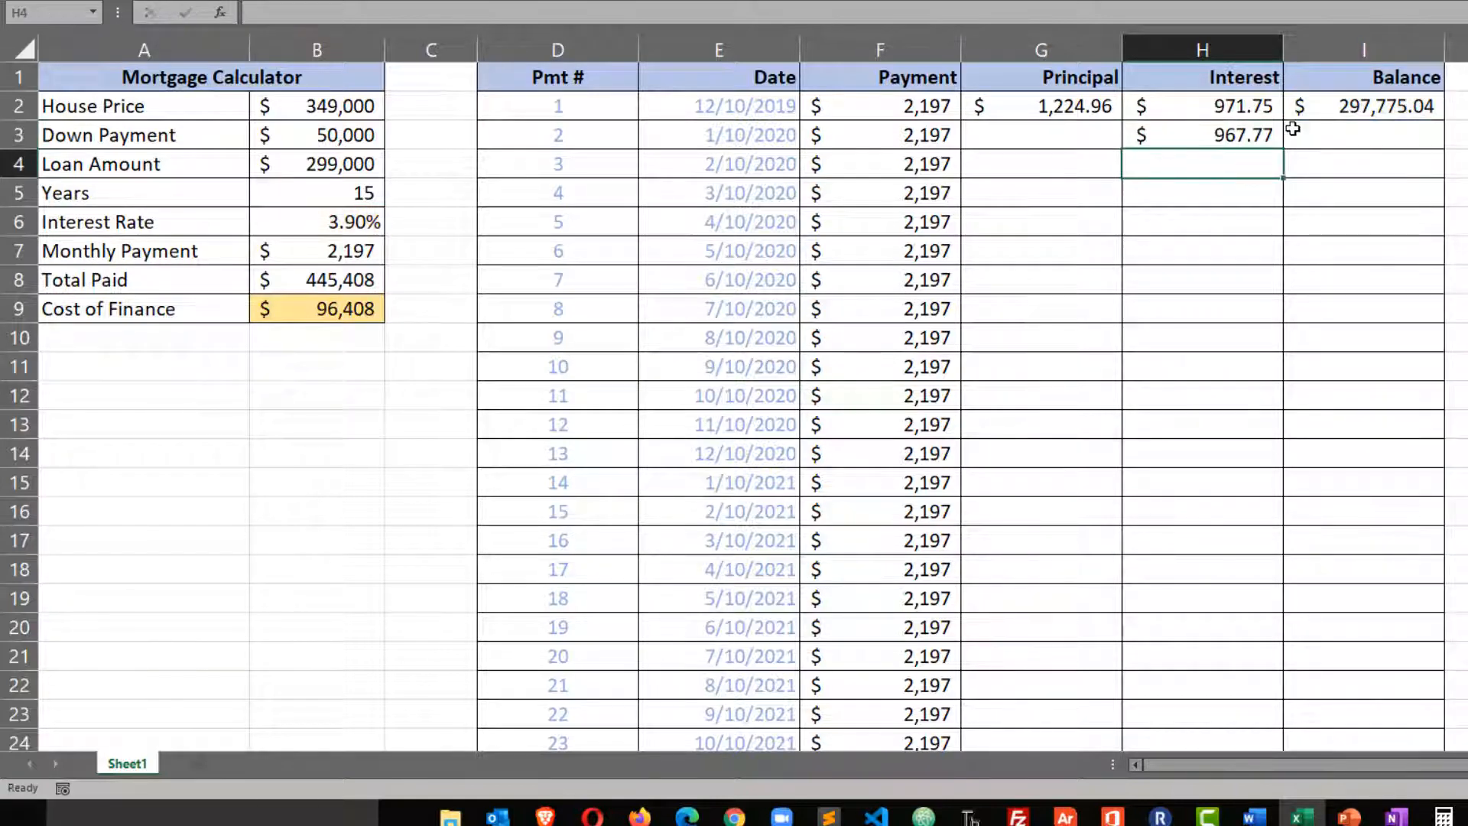
{"action": "left_click", "coordinate": [1260, 136]}
{"action": "double_click", "coordinate": [1283, 152]}
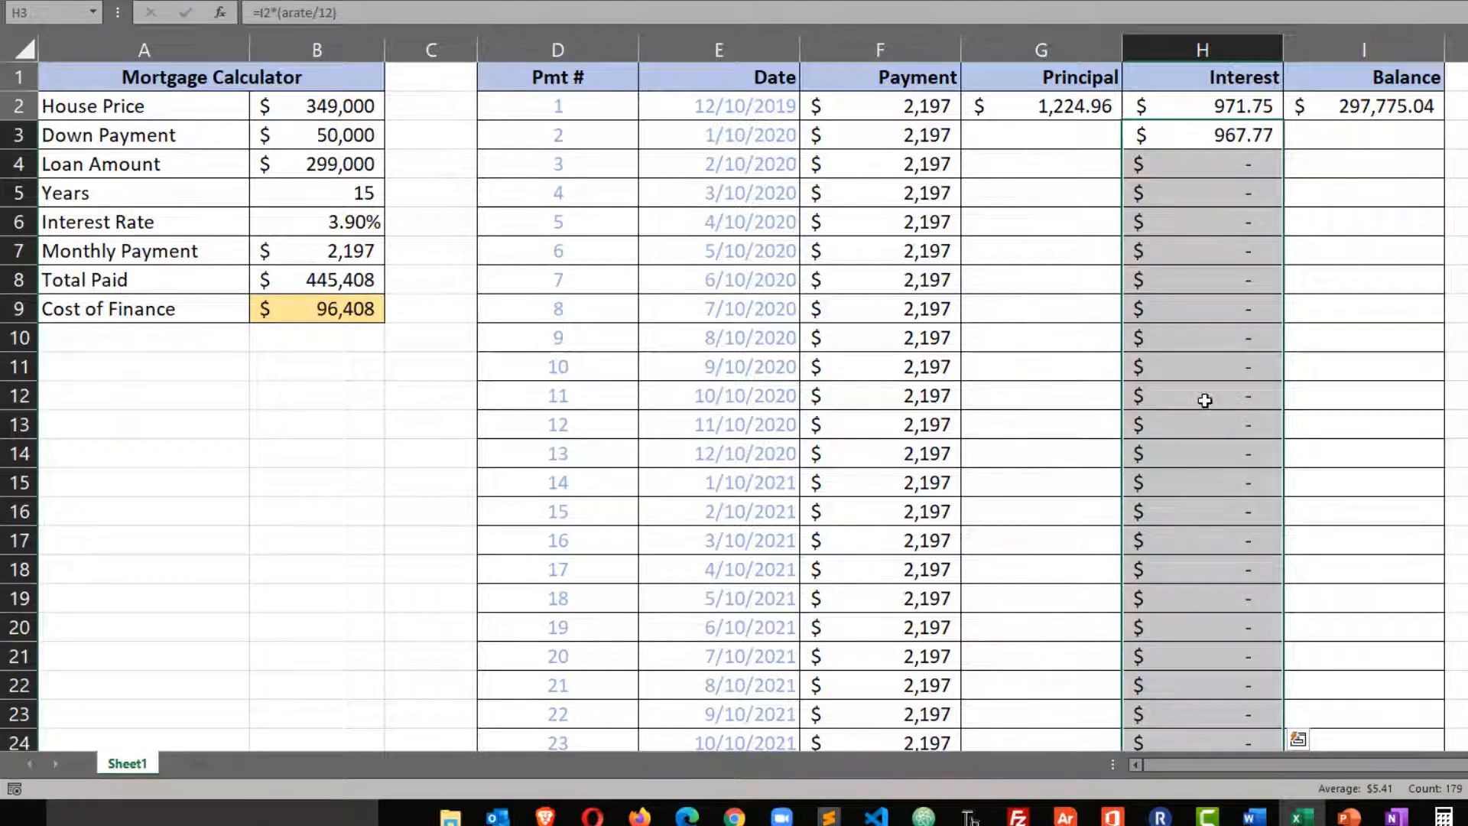
Fill the =F2-H2 formula from G2 down the whole Principal column.
{"action": "left_click", "coordinate": [1060, 127]}
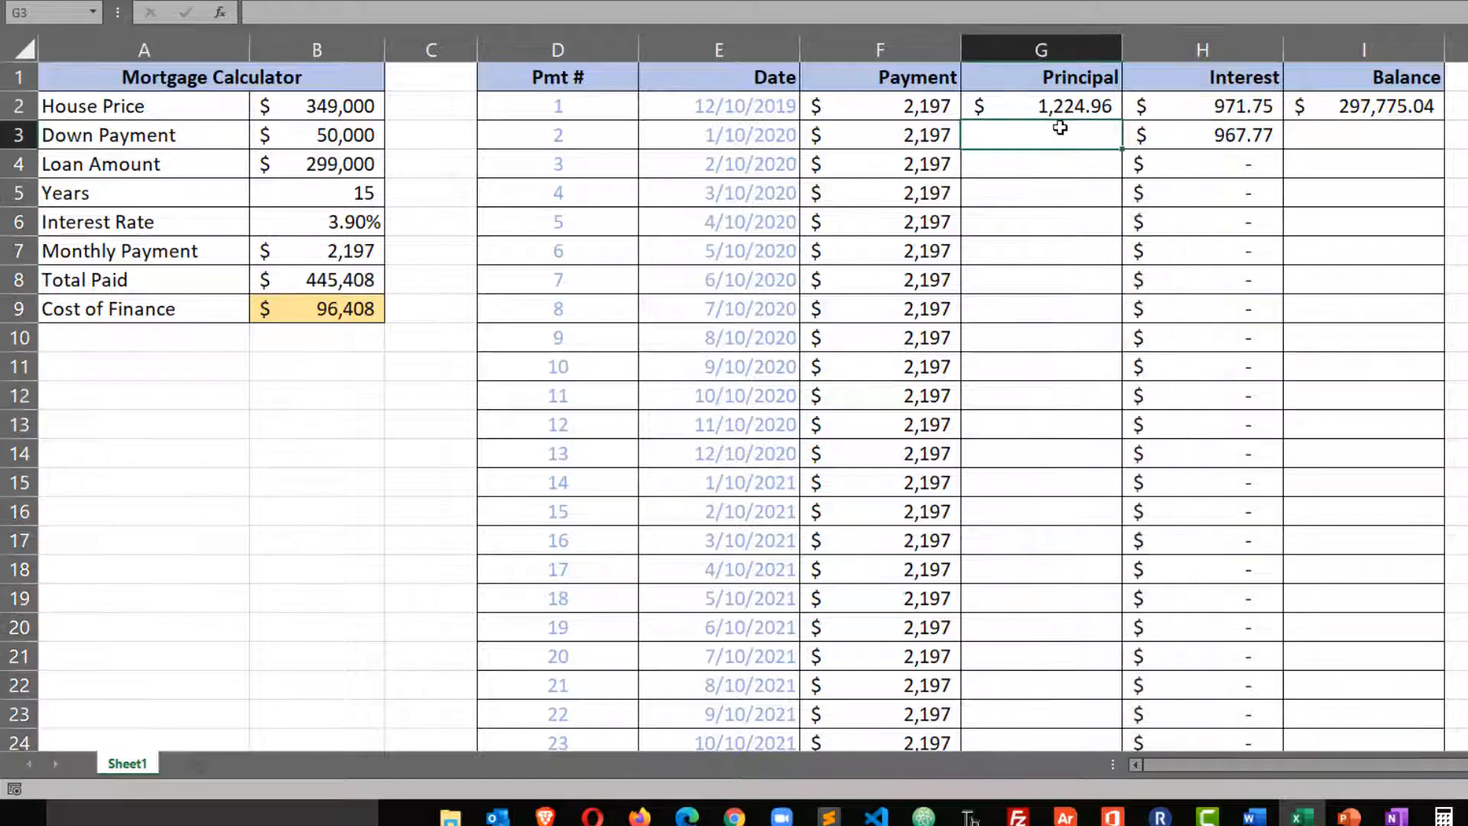
{"action": "left_click", "coordinate": [1061, 106]}
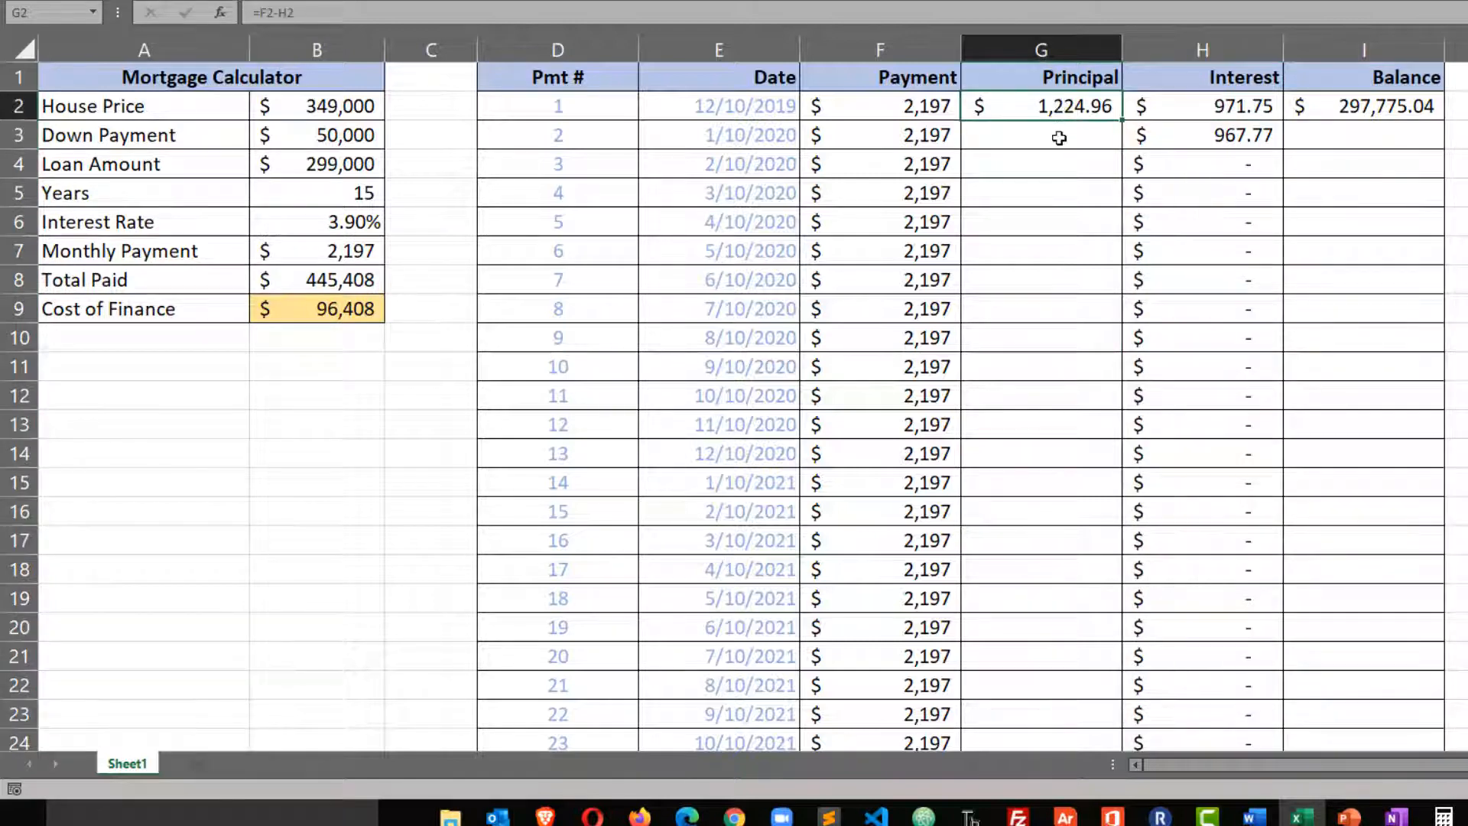
{"action": "double_click", "coordinate": [1121, 122]}
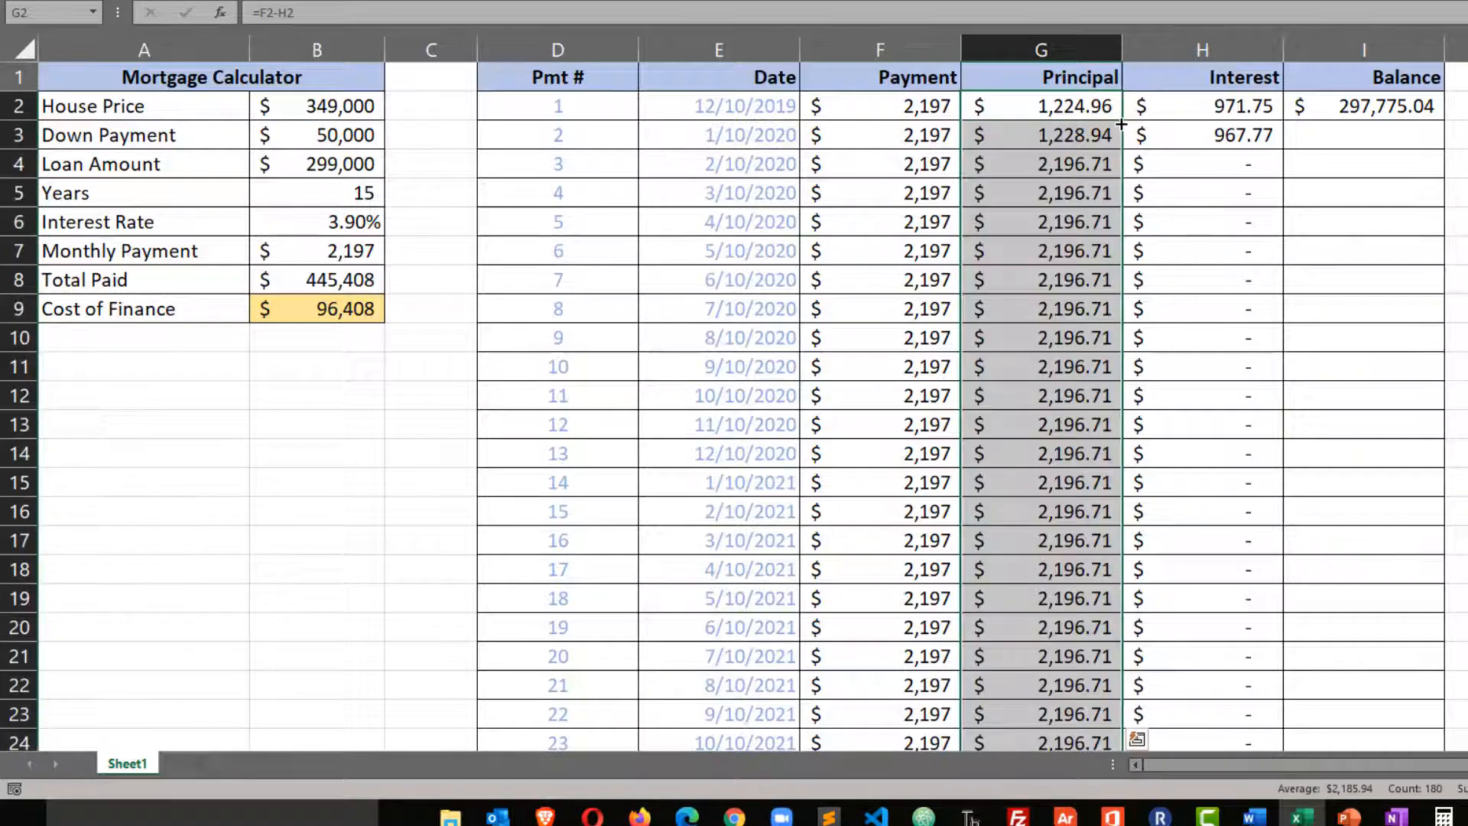
Enter =I2-G3 in cell I3 to calculate the second Balance from the previous balance and the current principal.
{"action": "left_click", "coordinate": [1408, 133]}
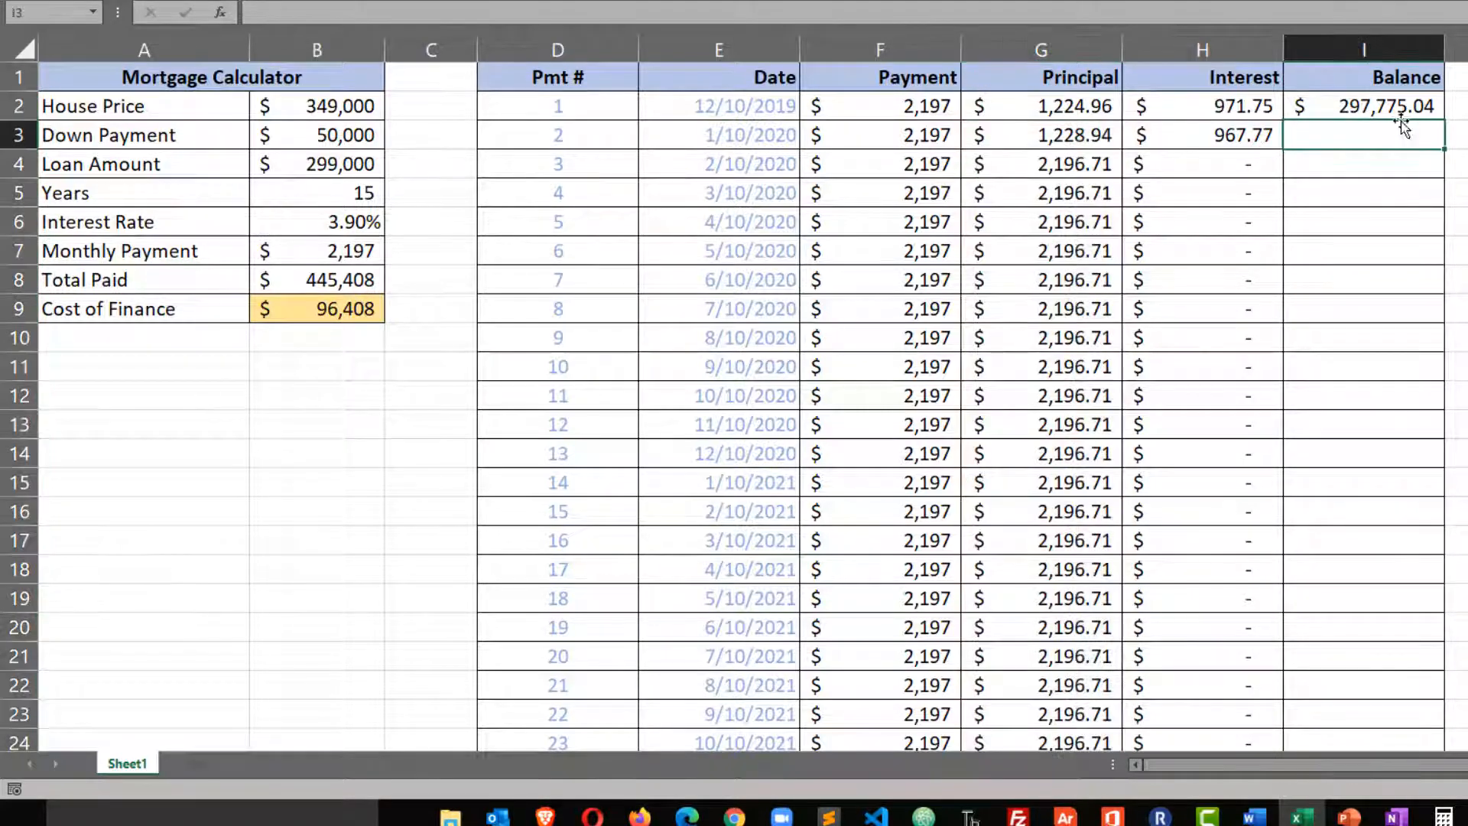
{"action": "left_click", "coordinate": [1399, 113]}
{"action": "left_click", "coordinate": [1386, 143]}
{"action": "type", "text": "="}
{"action": "left_click", "coordinate": [1385, 110]}
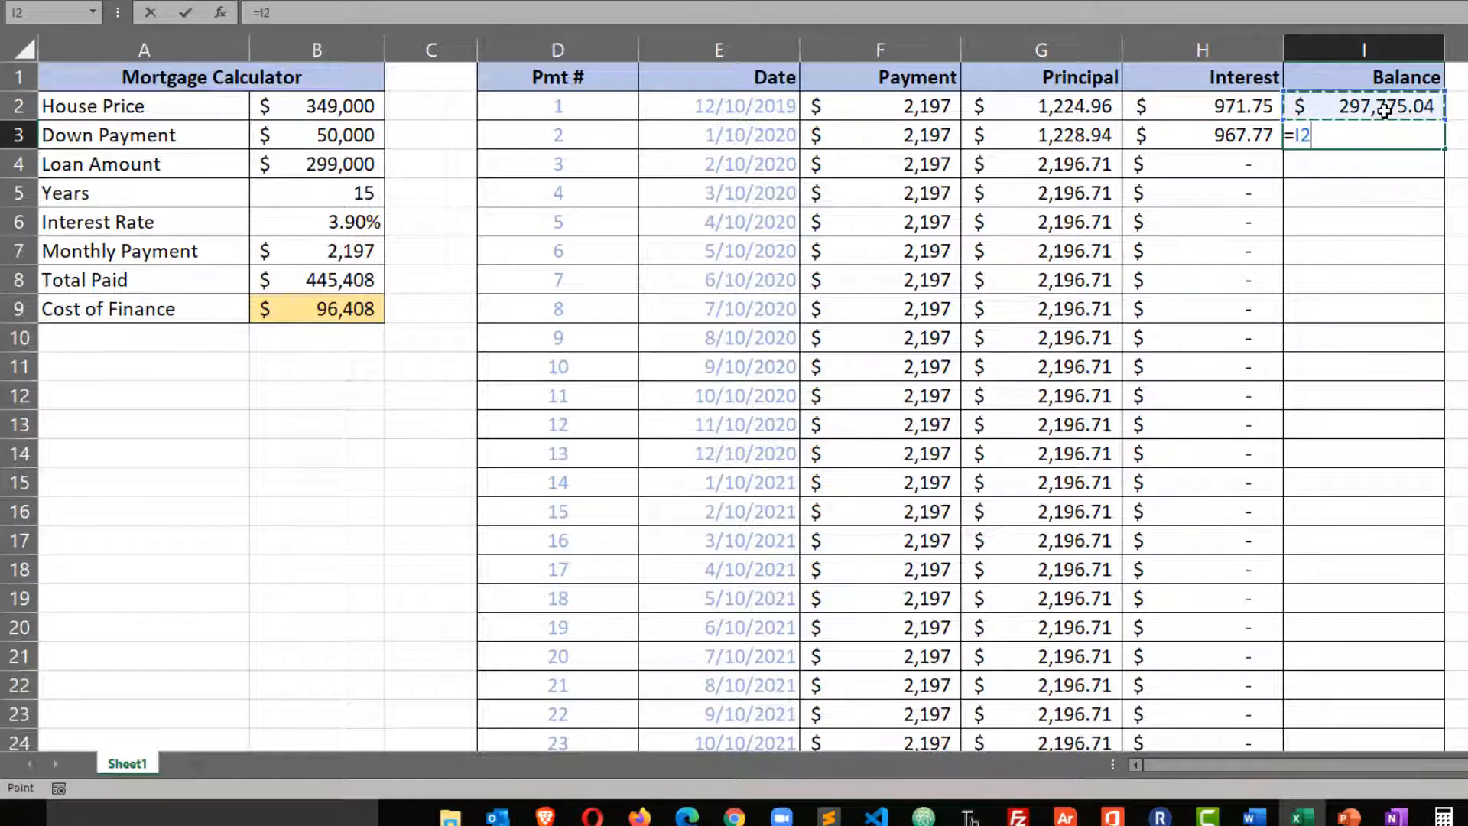
{"action": "type", "text": "-"}
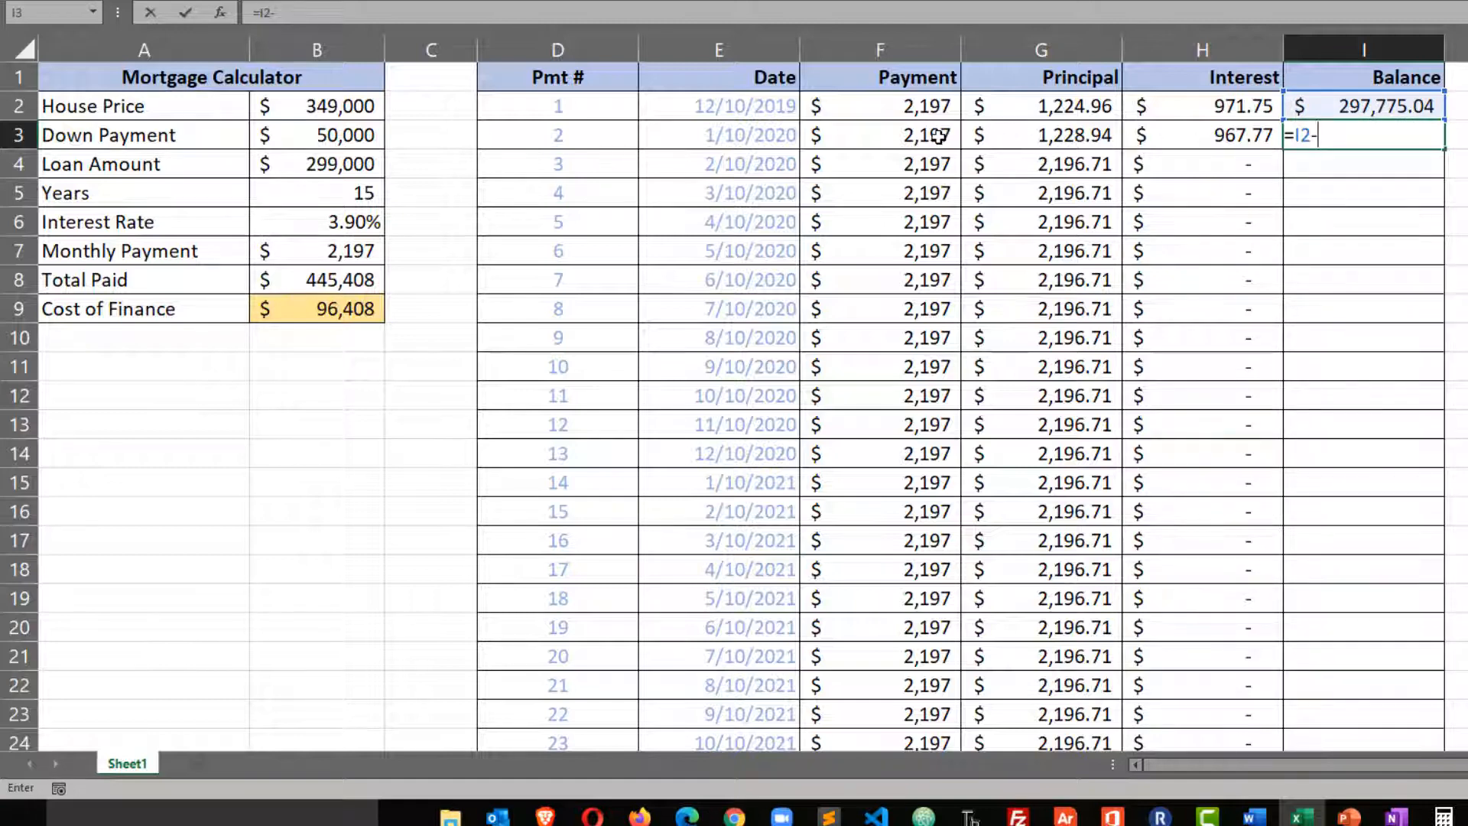
{"action": "left_click", "coordinate": [1036, 136]}
{"action": "key", "text": "Return"}
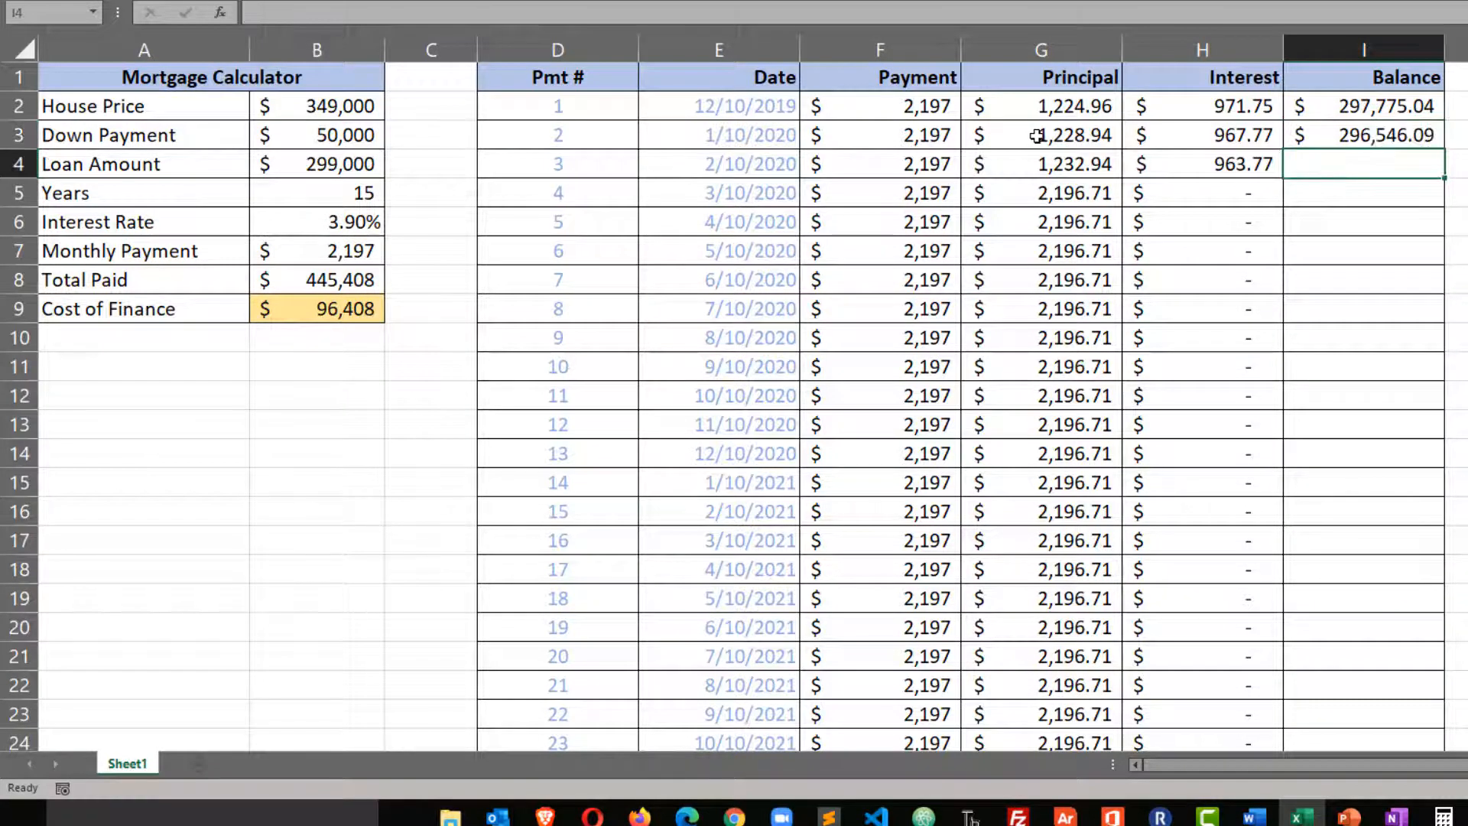
Fill the =I2-G3 formula from I3 down the whole Balance column and check it through the final payment row.
{"action": "left_click", "coordinate": [1360, 134]}
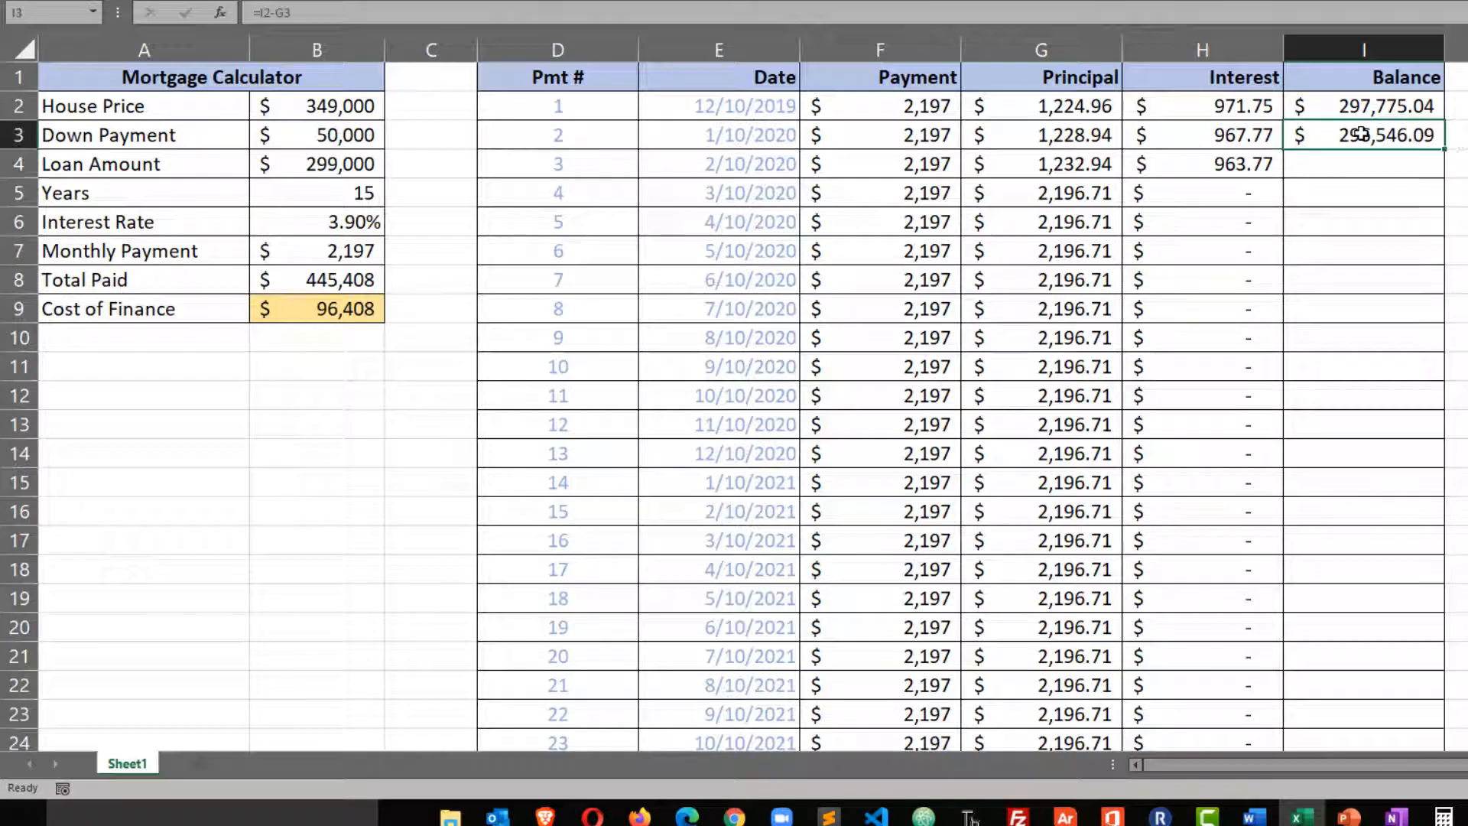
{"action": "double_click", "coordinate": [1451, 142]}
{"action": "scroll", "coordinate": [972, 406], "scroll_direction": "down", "scroll_amount": 17}
{"action": "scroll", "coordinate": [971, 405], "scroll_direction": "down", "scroll_amount": 20}
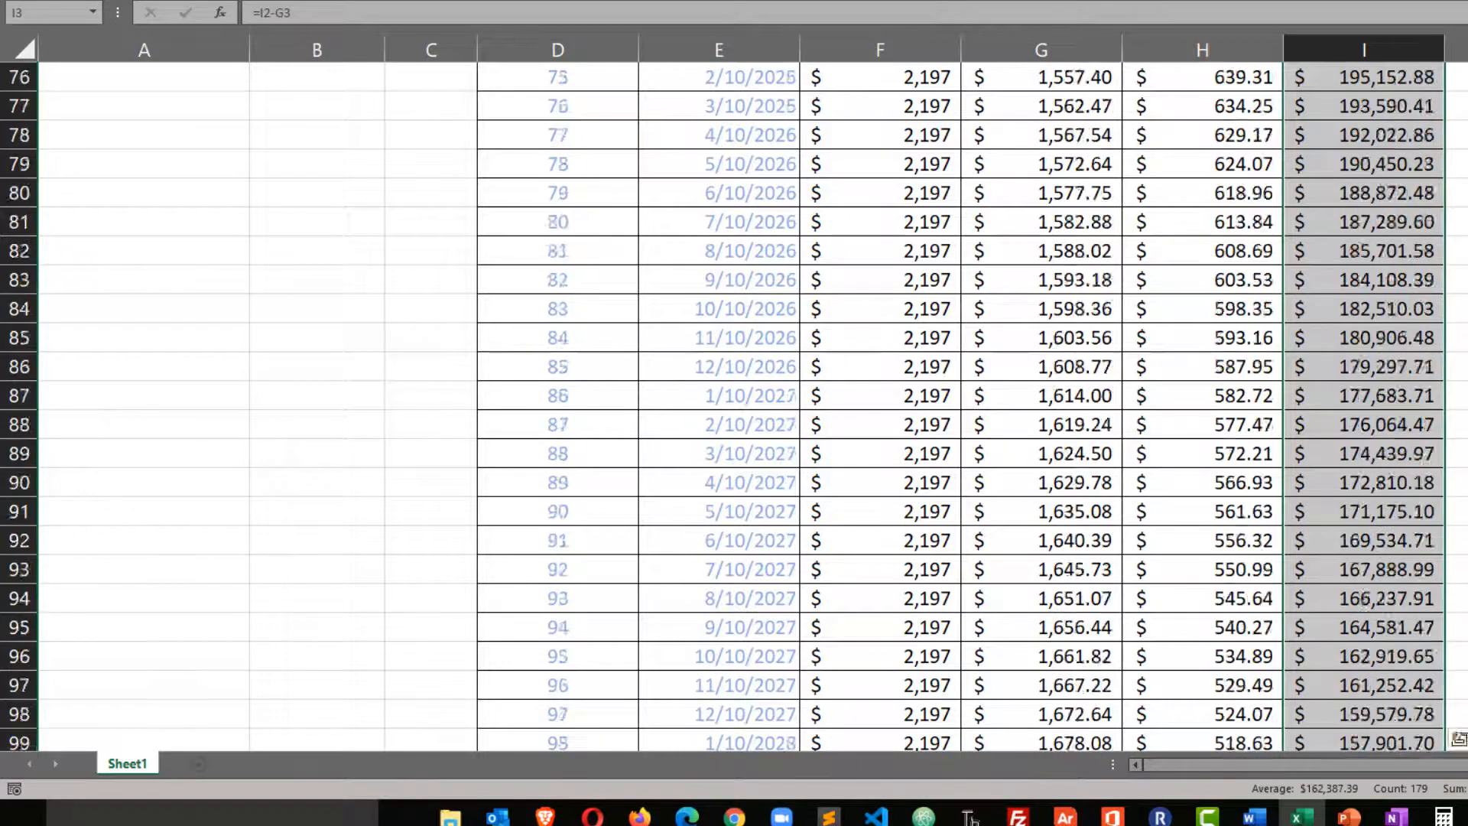
{"action": "scroll", "coordinate": [1457, 310], "scroll_direction": "up", "scroll_amount": 5}
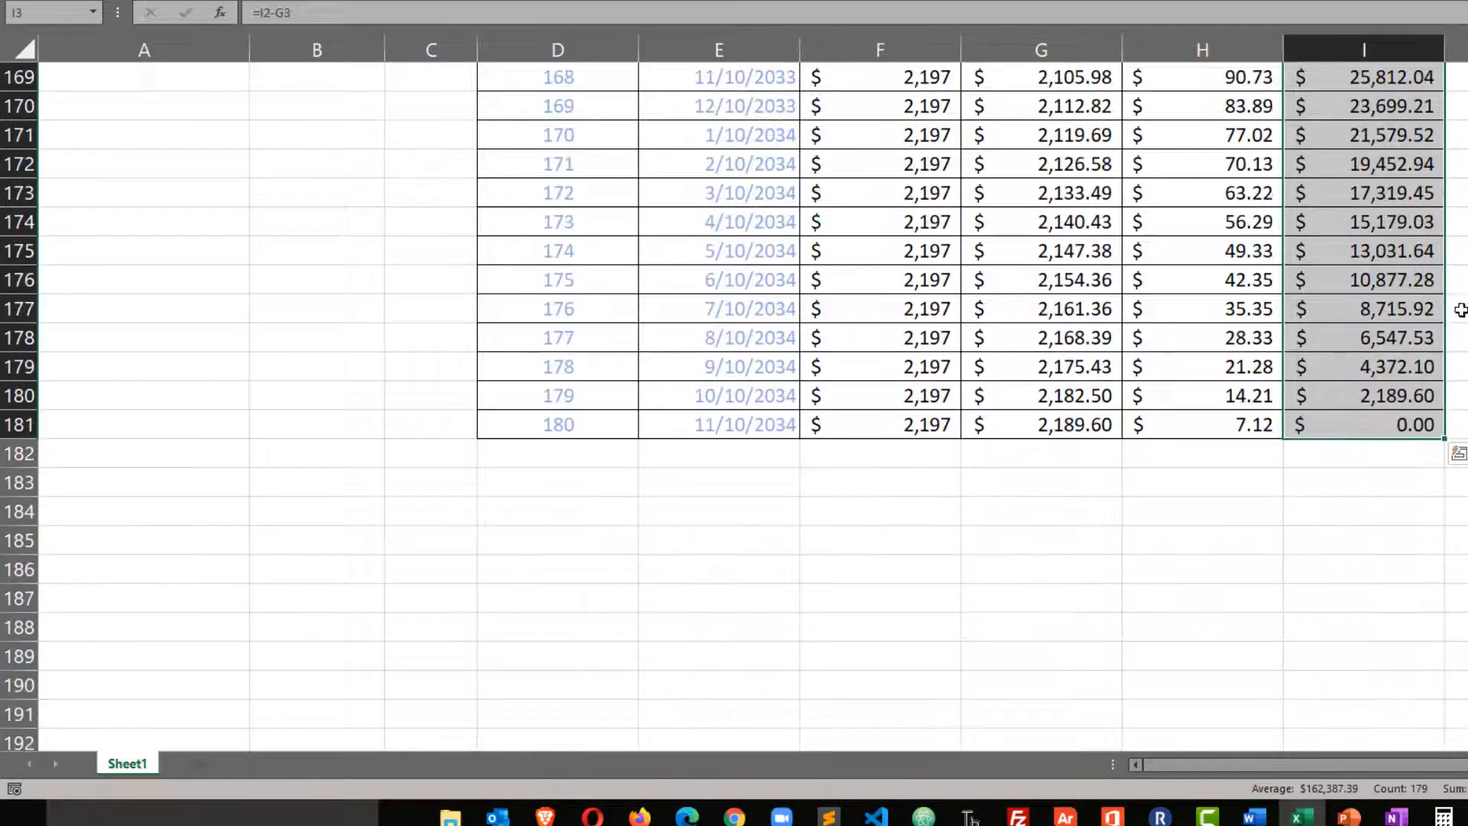
{"action": "scroll", "coordinate": [1192, 369], "scroll_direction": "up", "scroll_amount": 2}
{"action": "scroll", "coordinate": [1192, 369], "scroll_direction": "up", "scroll_amount": 20}
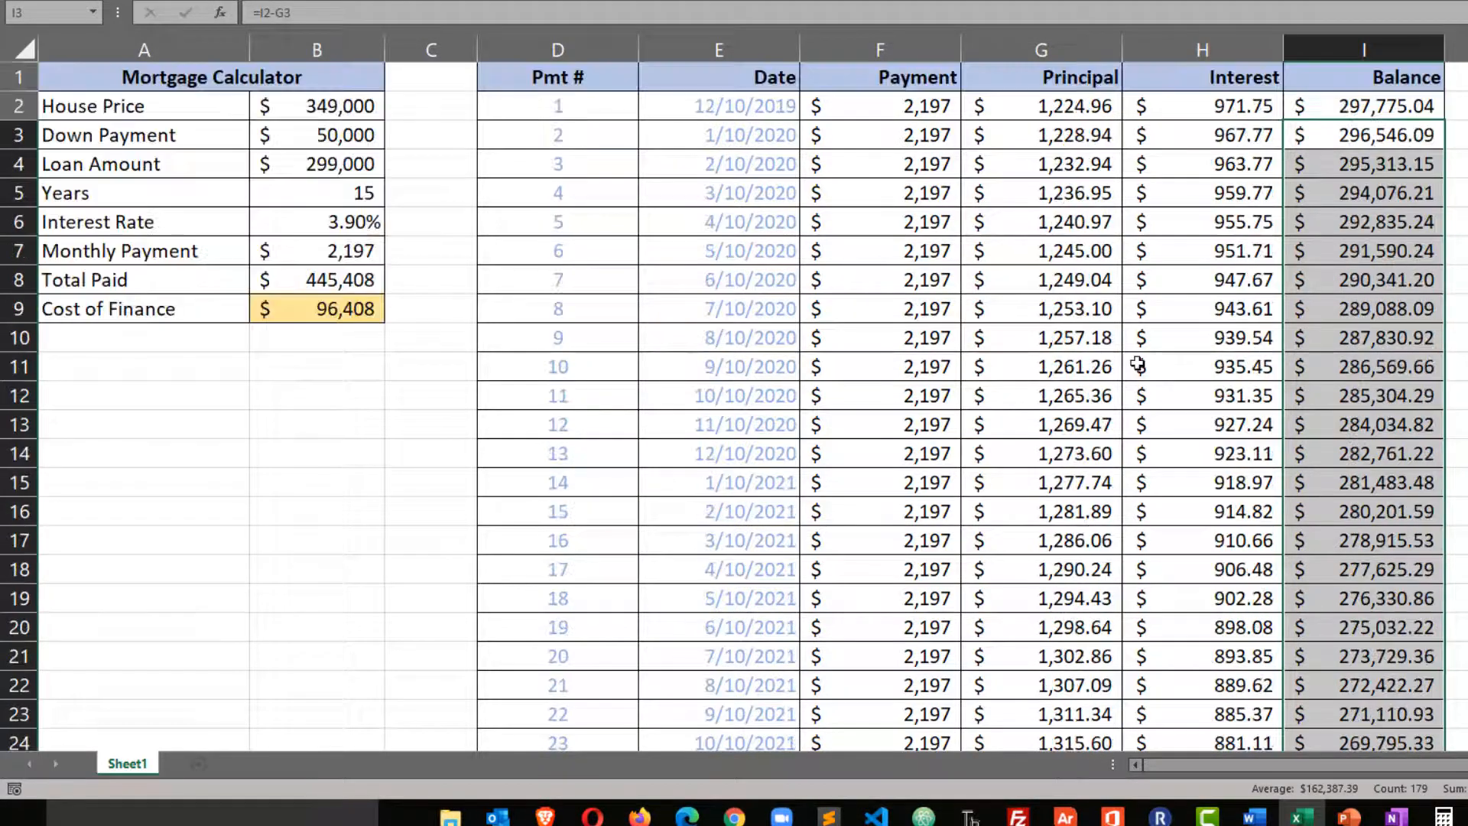
Define the named range principal_payments for all Principal values in G2:G181.
{"action": "left_click", "coordinate": [1050, 342]}
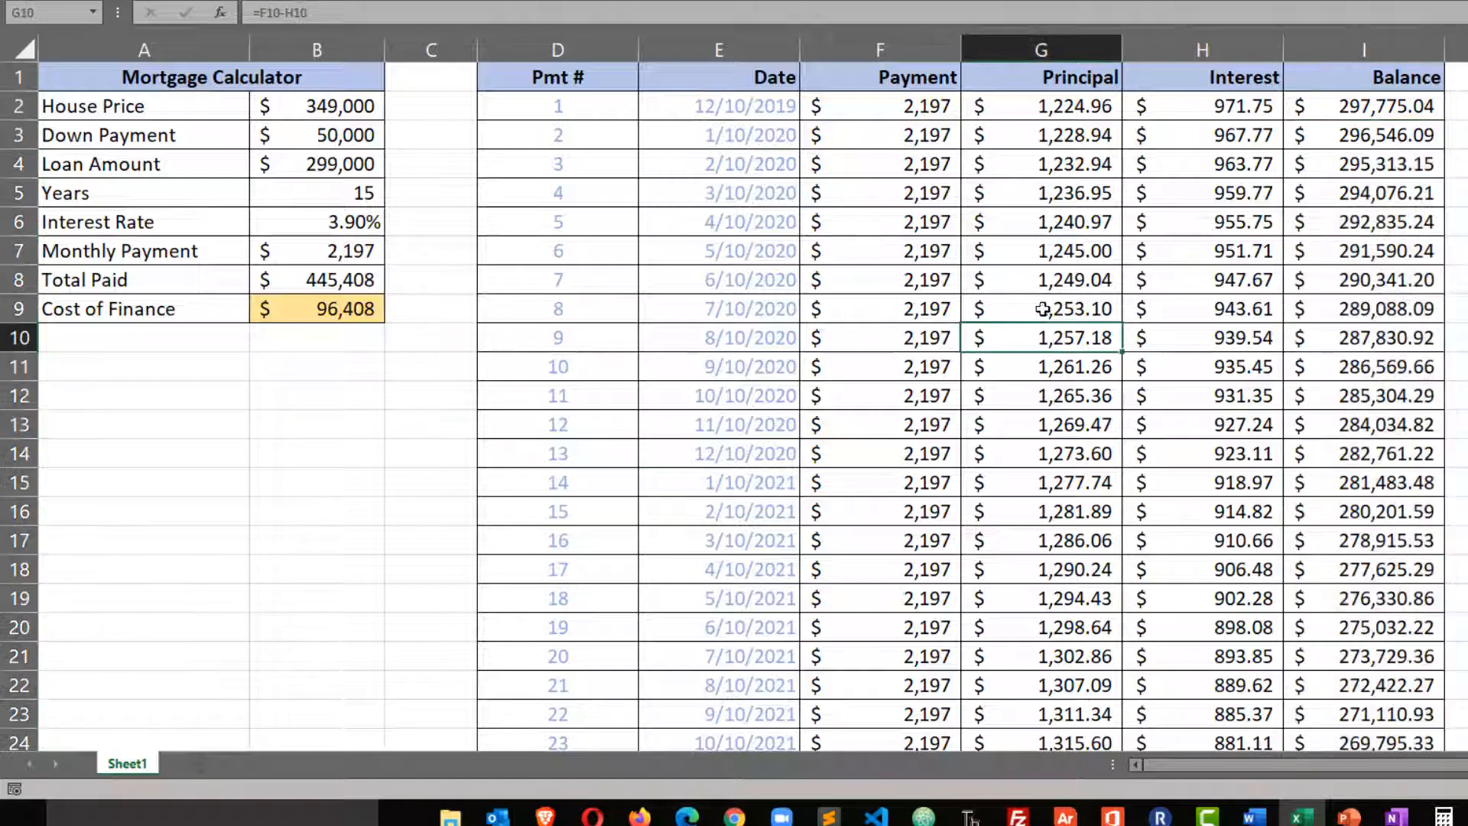
{"action": "left_click", "coordinate": [1033, 110]}
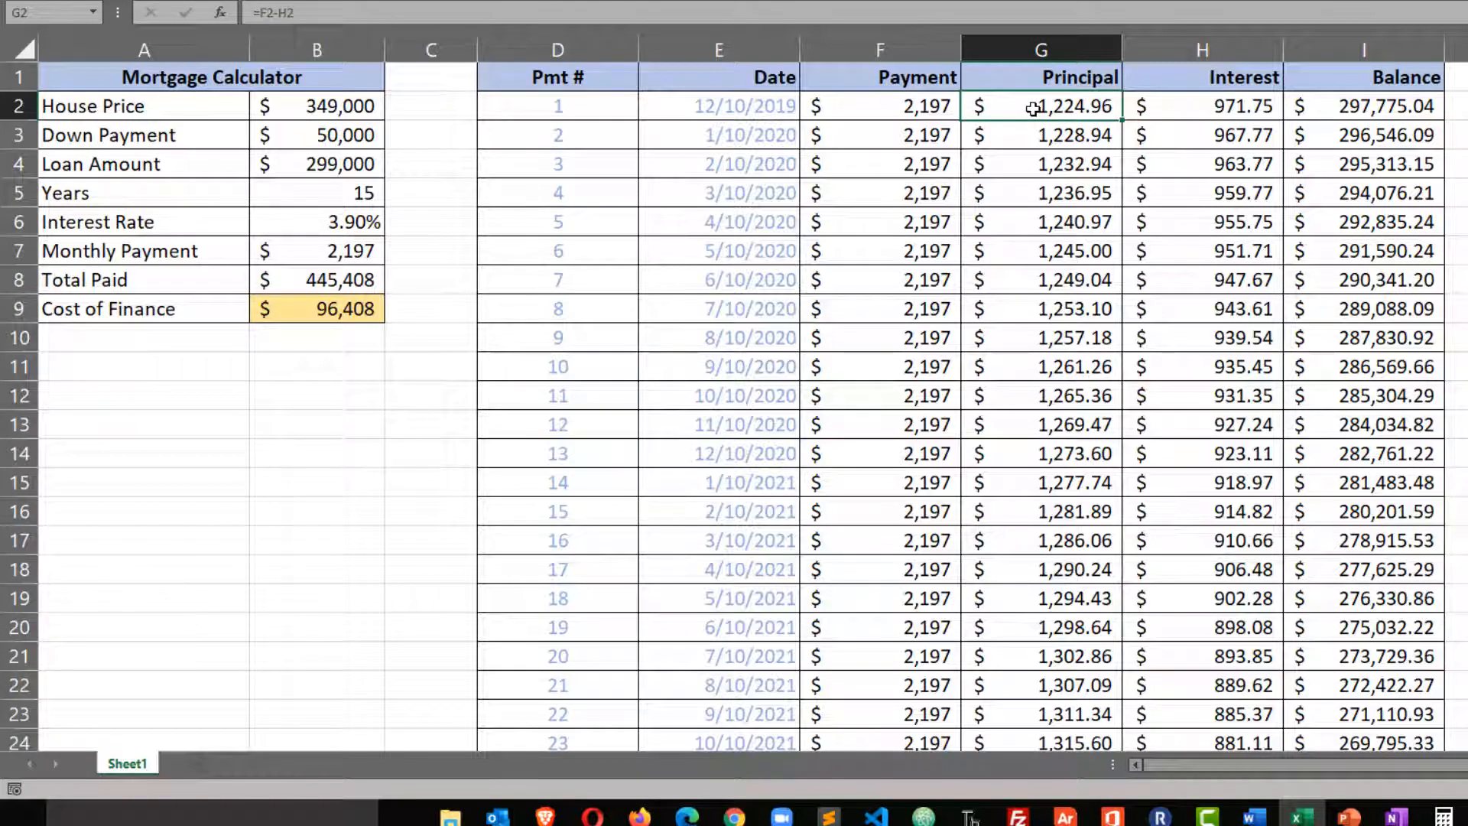
{"action": "key", "text": "ctrl+shift+Down"}
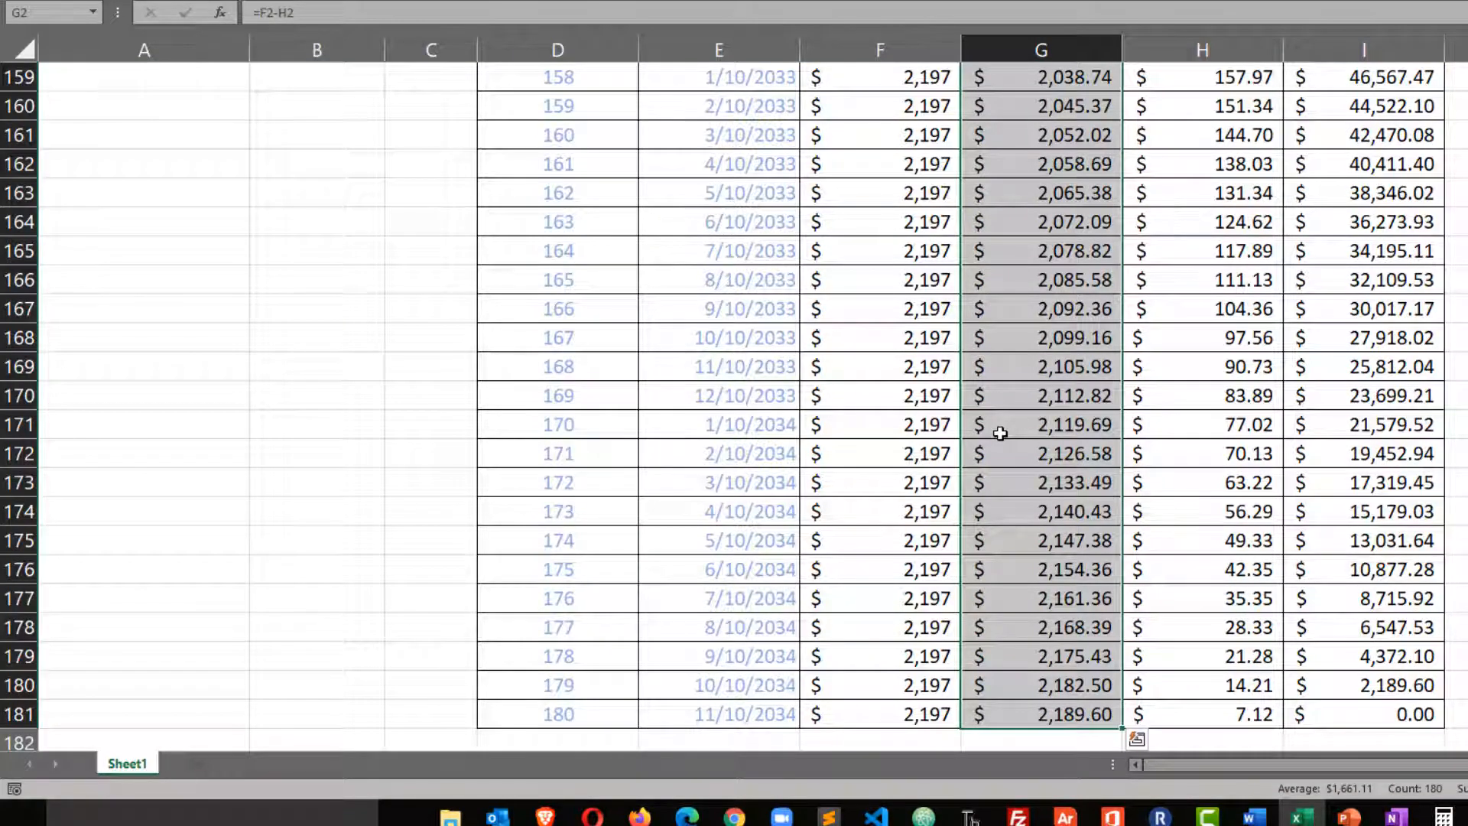
{"action": "left_click", "coordinate": [57, 12]}
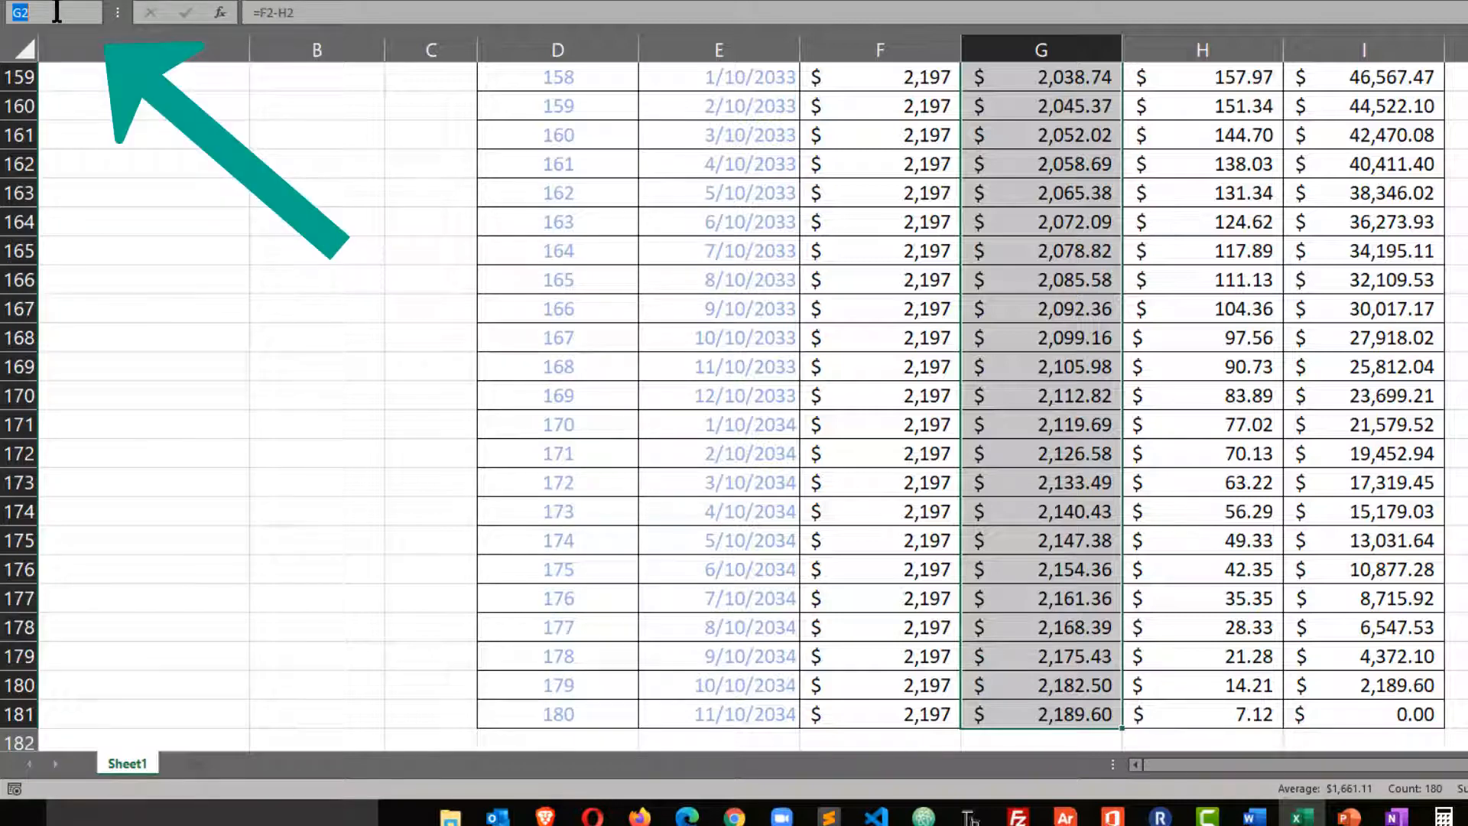
{"action": "type", "text": "pr"}
{"action": "type", "text": "incipal_payments"}
{"action": "key", "text": "Return"}
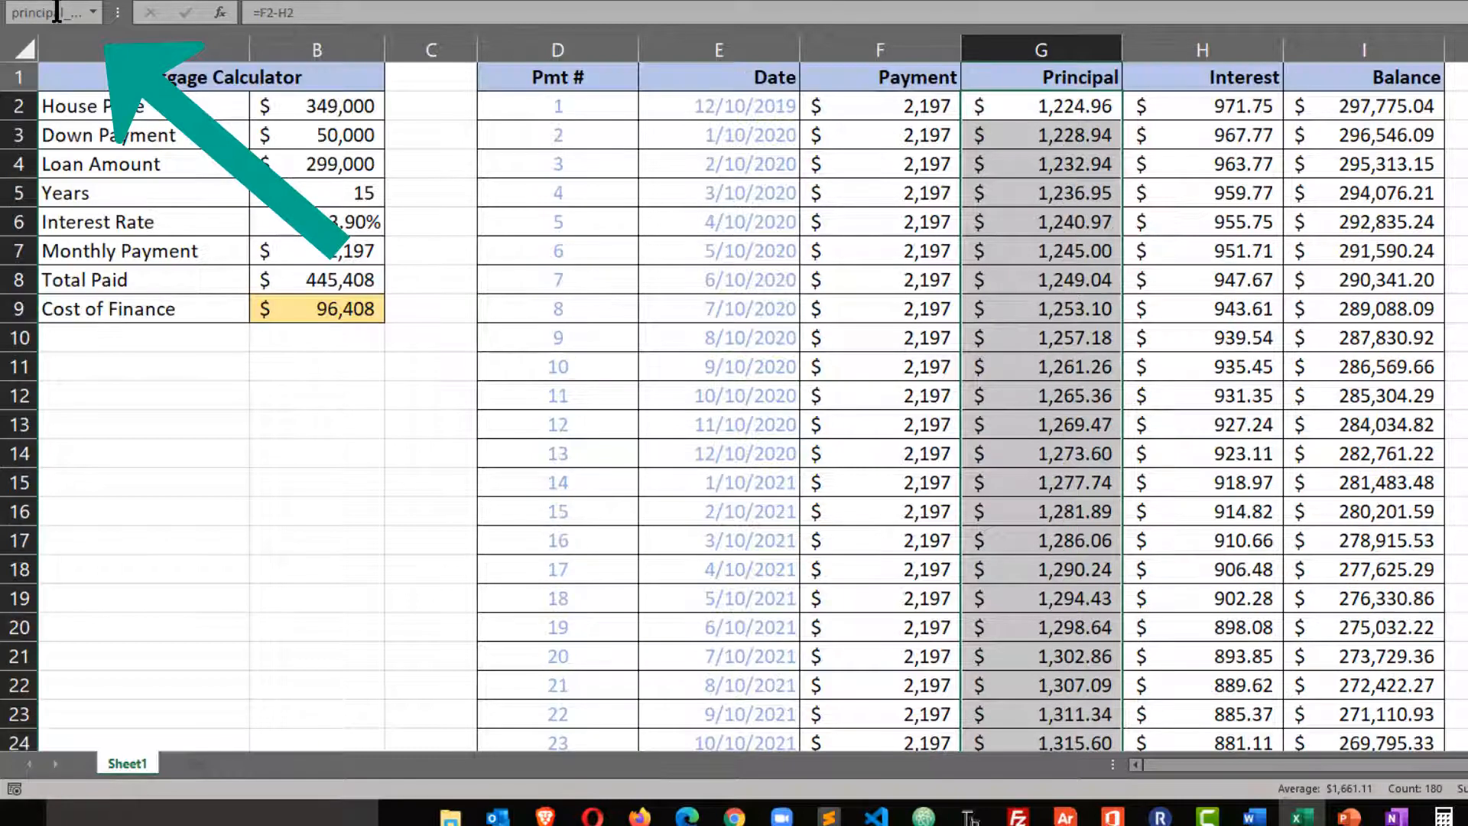
Define the named range interest_payments for all Interest values in H2:H181.
{"action": "left_click", "coordinate": [1249, 106]}
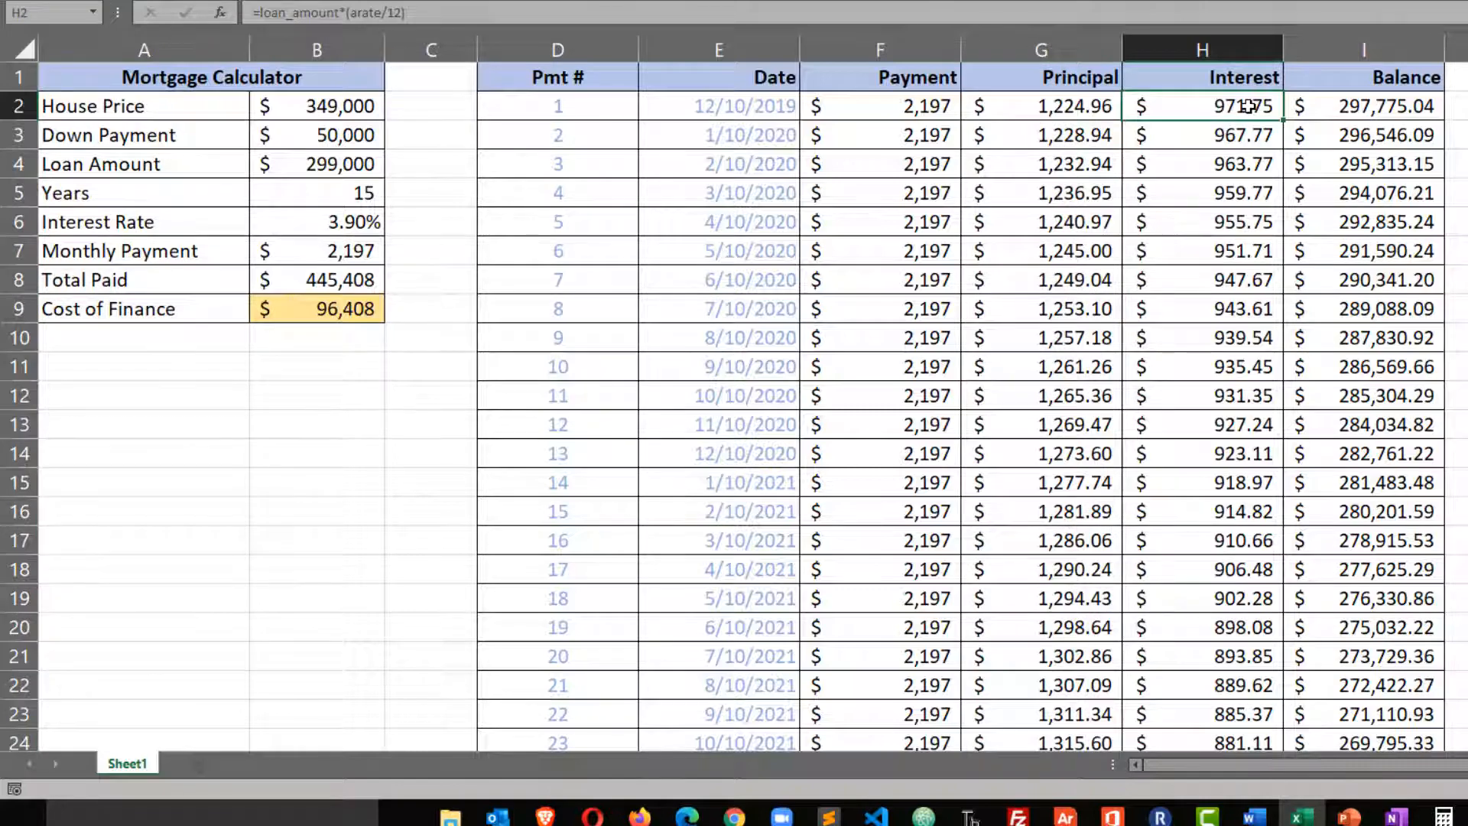
{"action": "key", "text": "ctrl+shift+Down"}
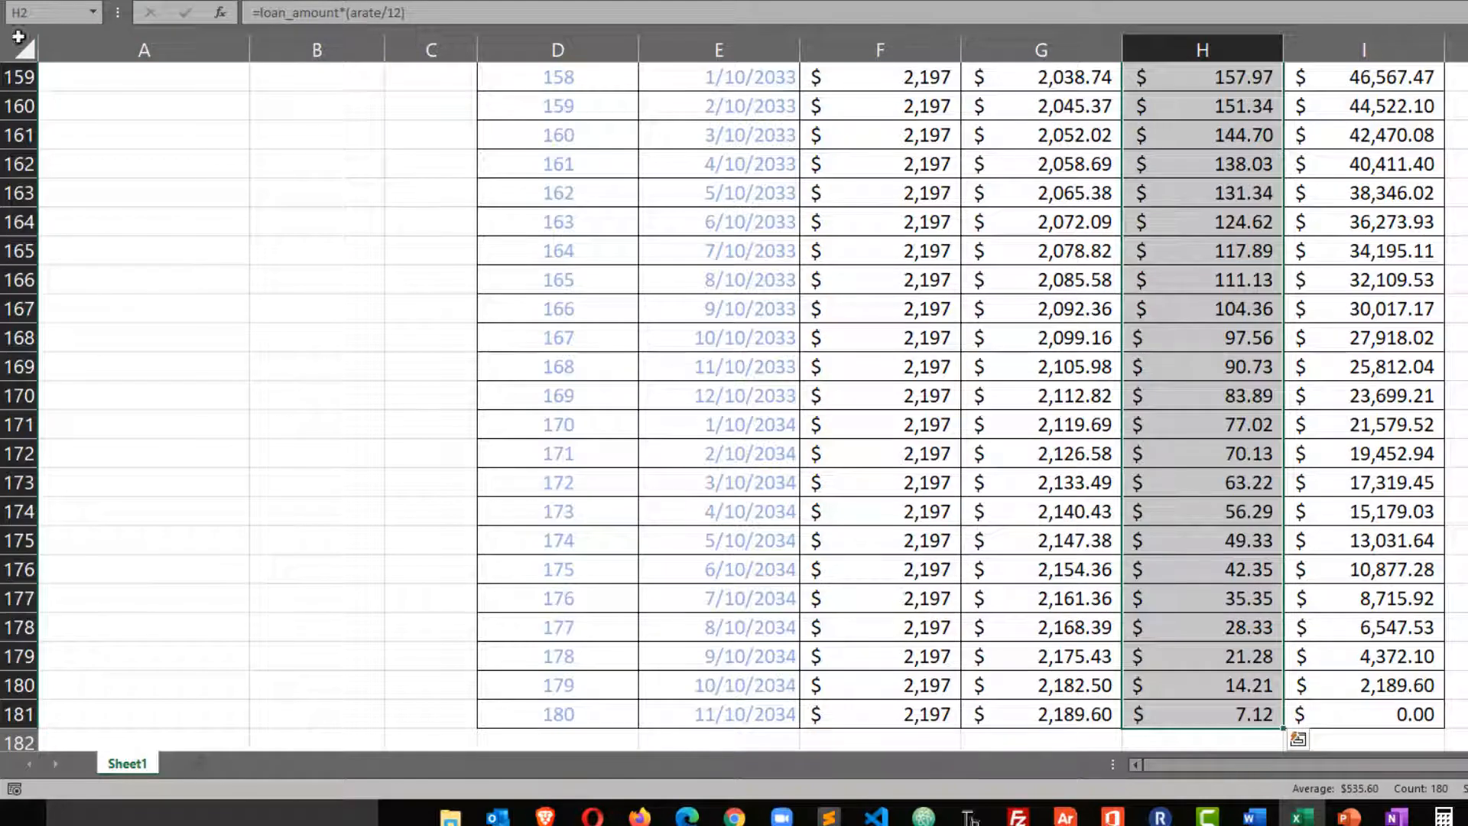
{"action": "left_click", "coordinate": [43, 13]}
{"action": "type", "text": "inter"}
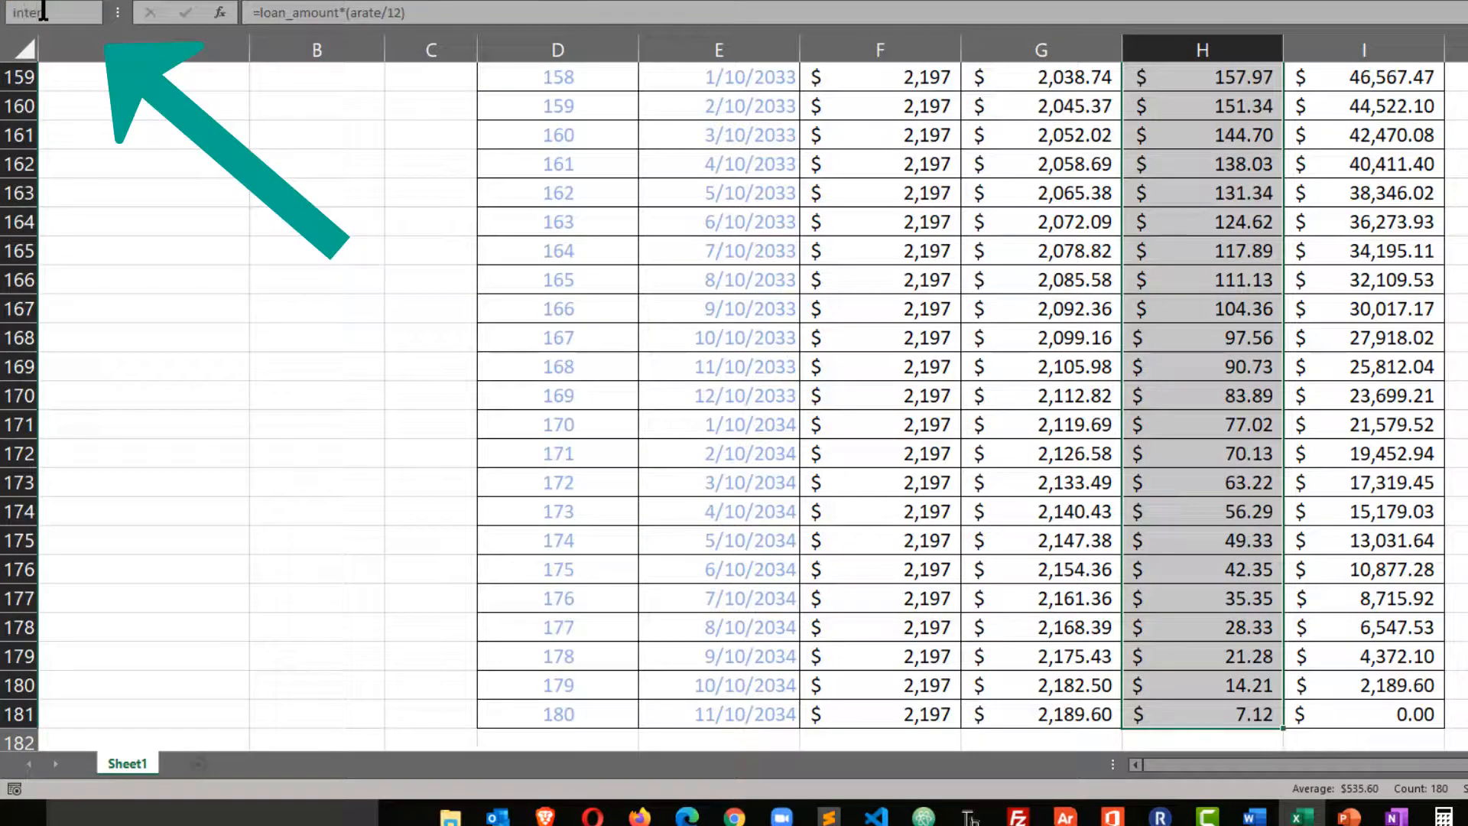
{"action": "type", "text": "est_payment"}
{"action": "key", "text": "Return"}
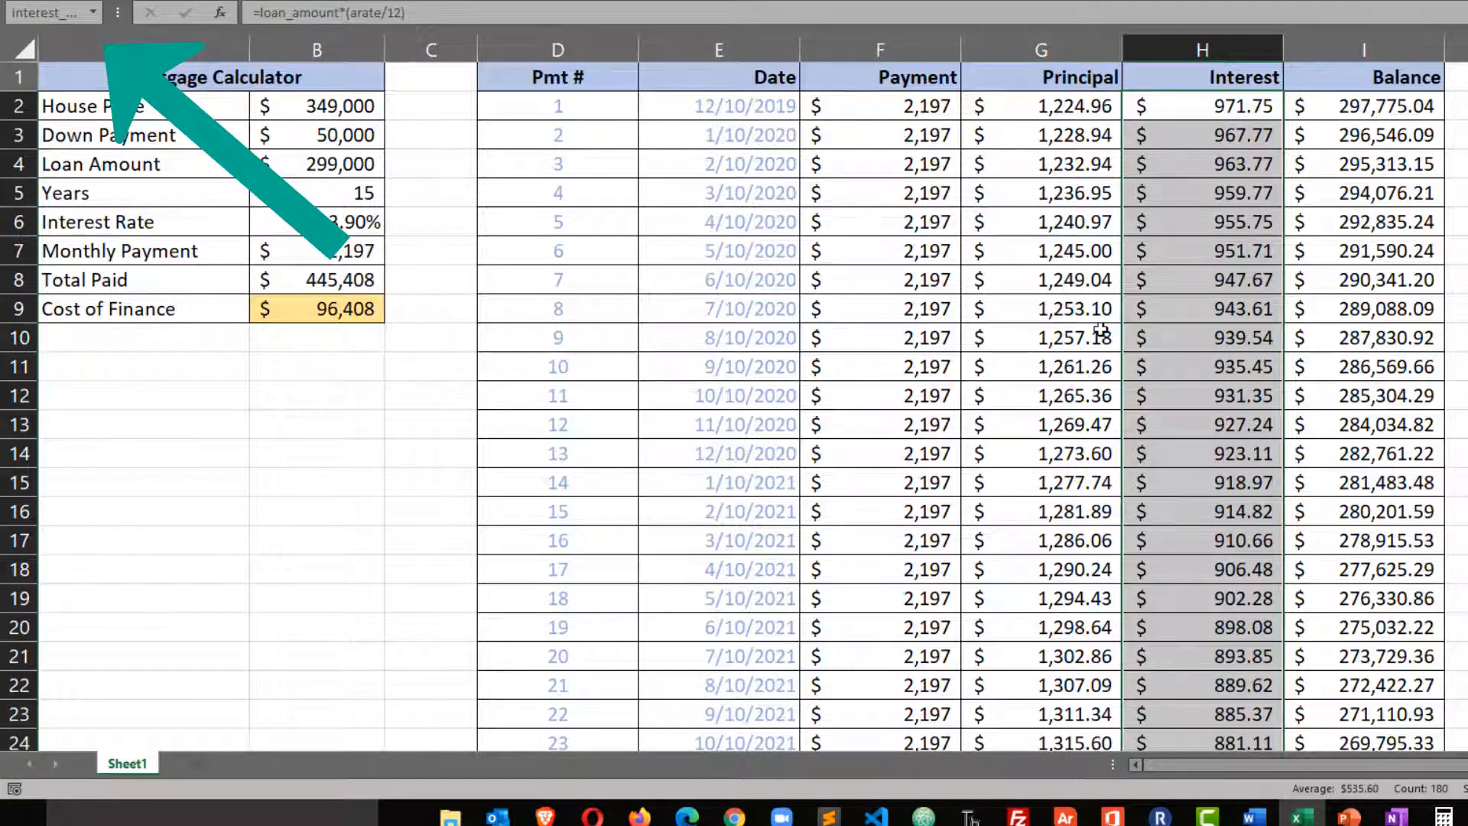
Enter the labels Total Principal in cell A11 and Total Interest in cell A12, below the calculator table.
{"action": "left_click", "coordinate": [155, 430]}
{"action": "left_click", "coordinate": [146, 371]}
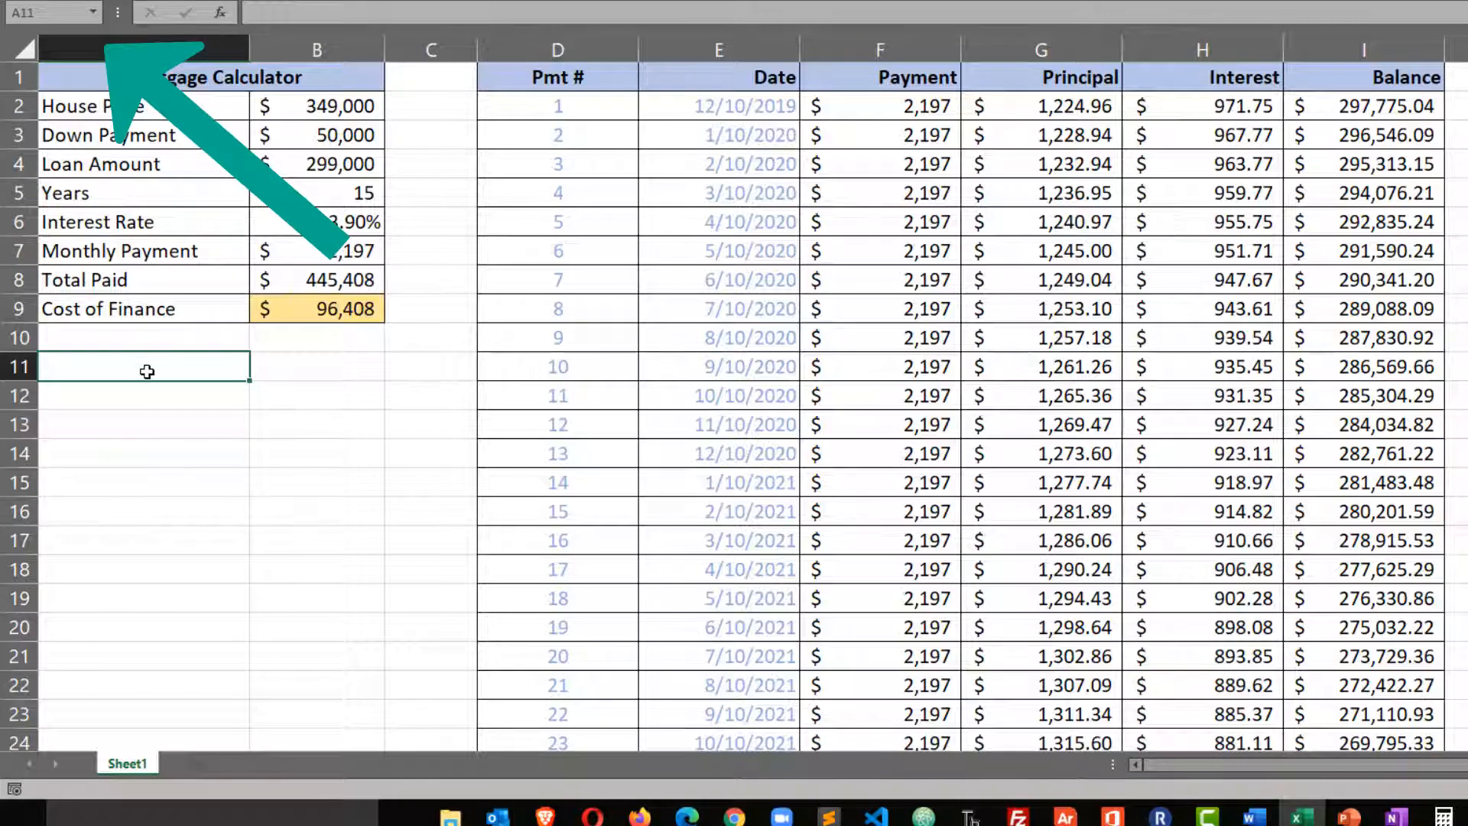
{"action": "type", "text": "Total Pirn"}
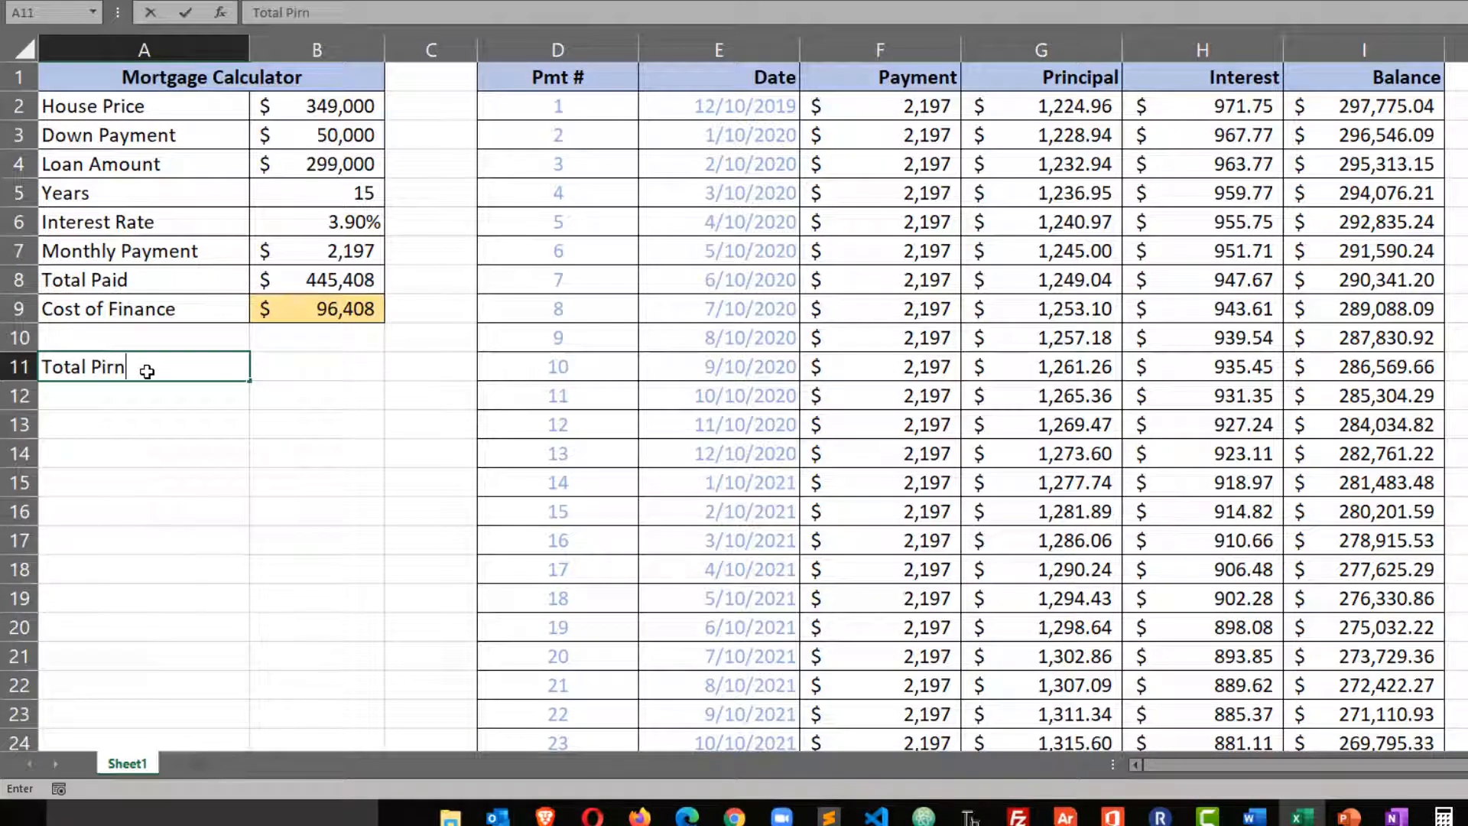
{"action": "key", "text": "BackSpace"}
{"action": "type", "text": "rincipal"}
{"action": "key", "text": "Return"}
{"action": "type", "text": "To"}
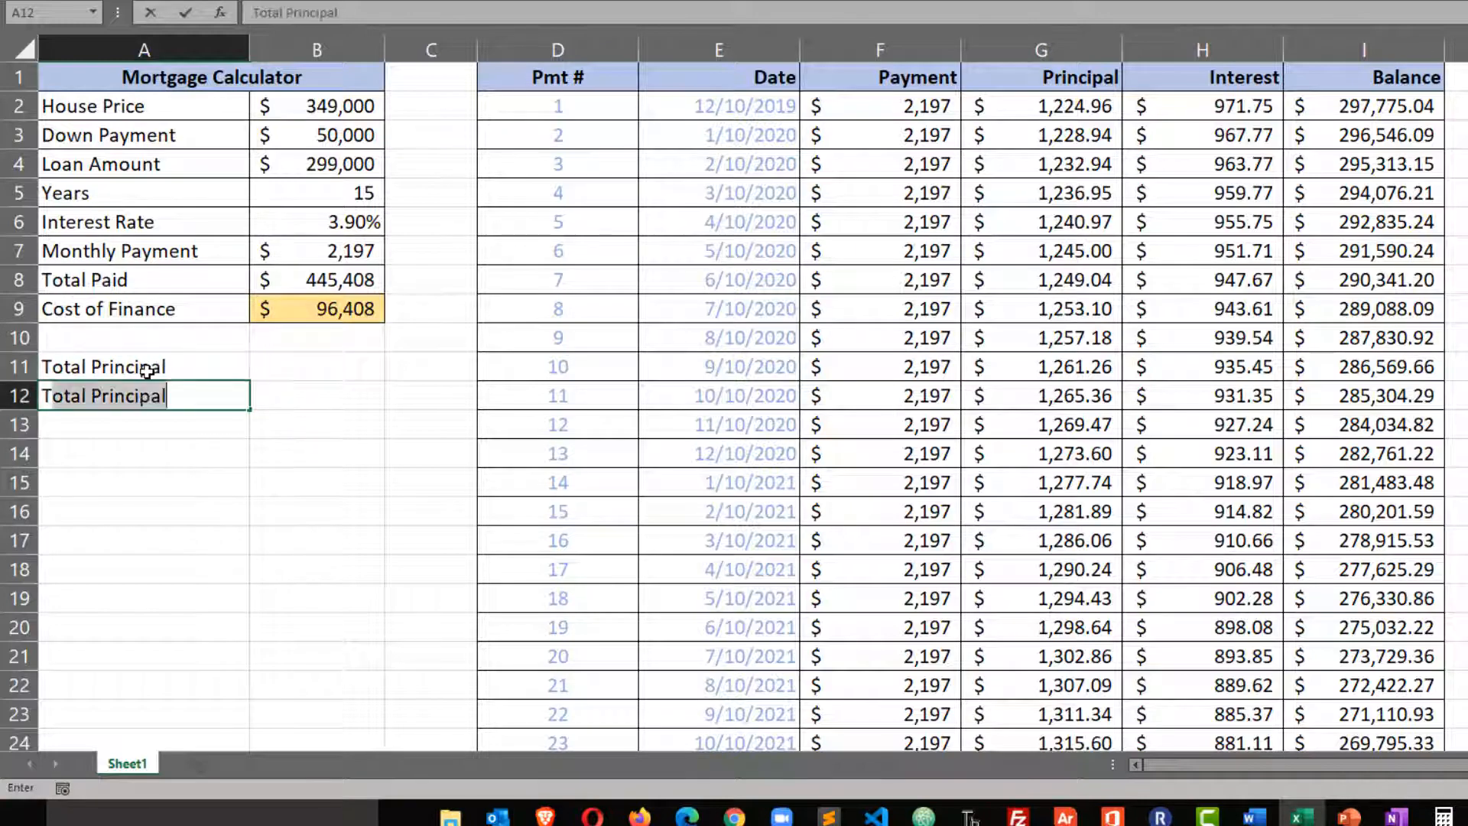
{"action": "type", "text": "tal Interest"}
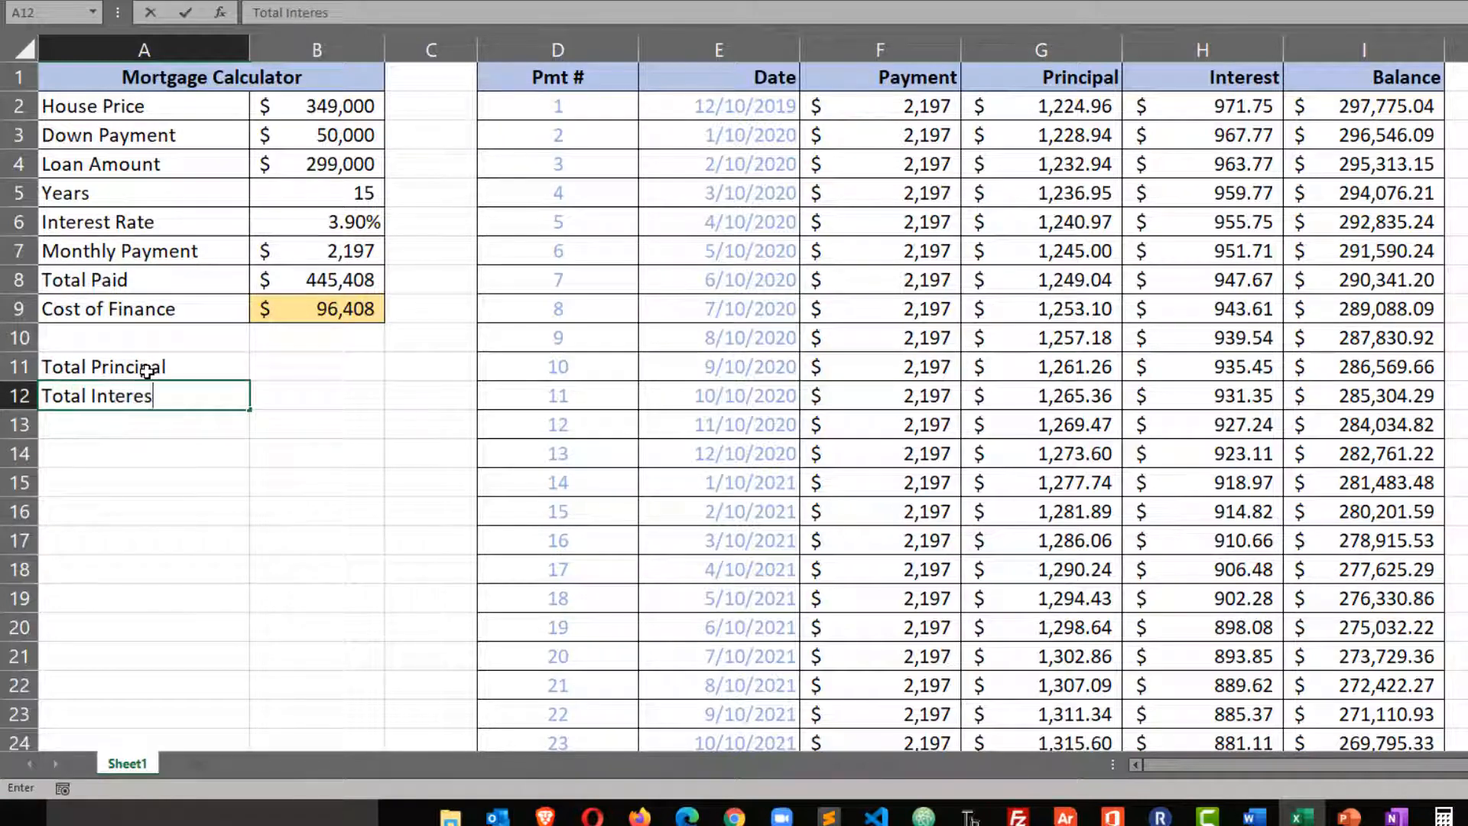
{"action": "key", "text": "Tab"}
Enter =SUM(principal_payments) in cell B11 to calculate the Total Principal.
{"action": "left_click", "coordinate": [312, 365]}
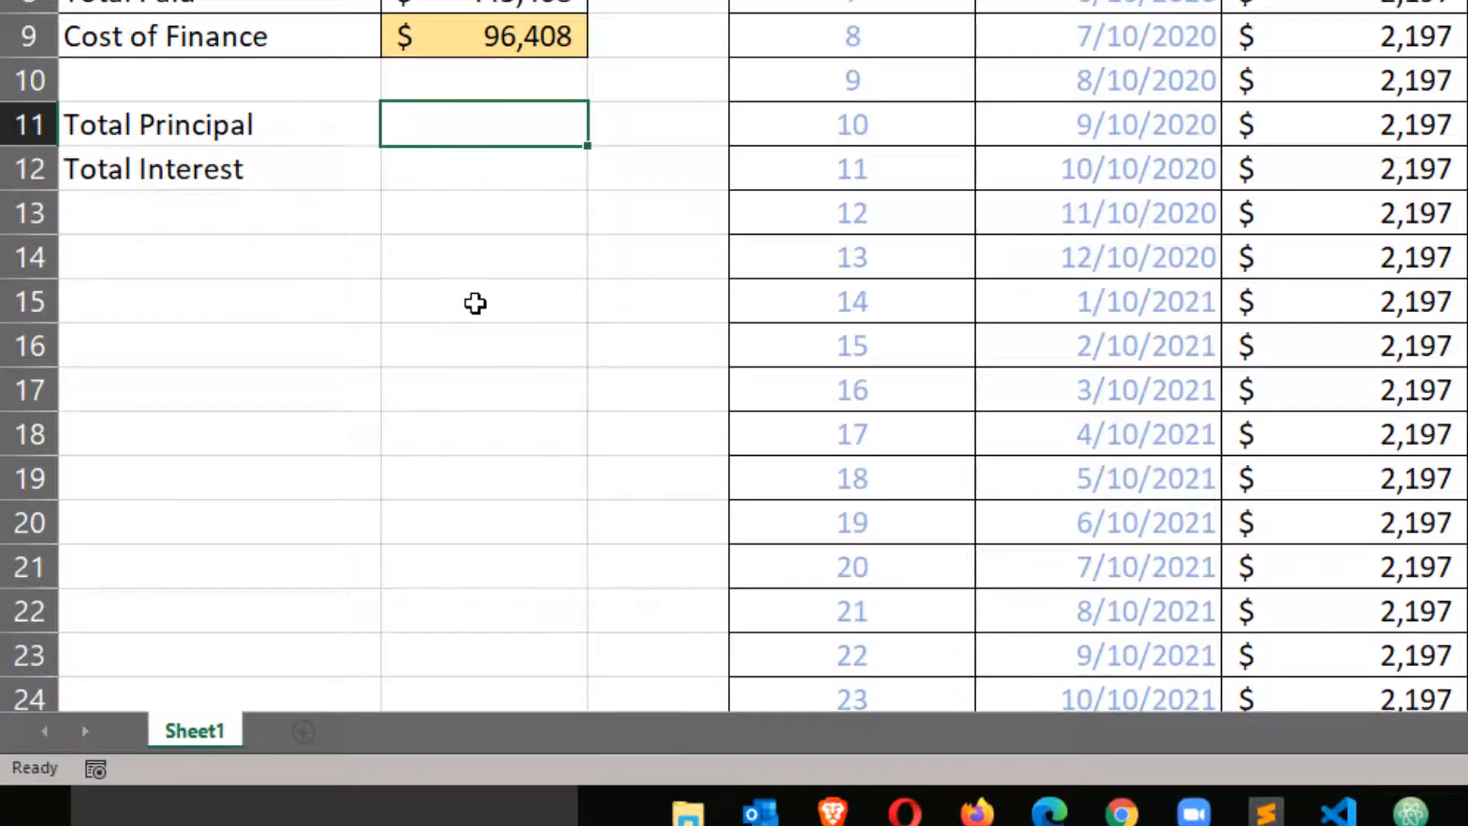
{"action": "type", "text": "=sum("}
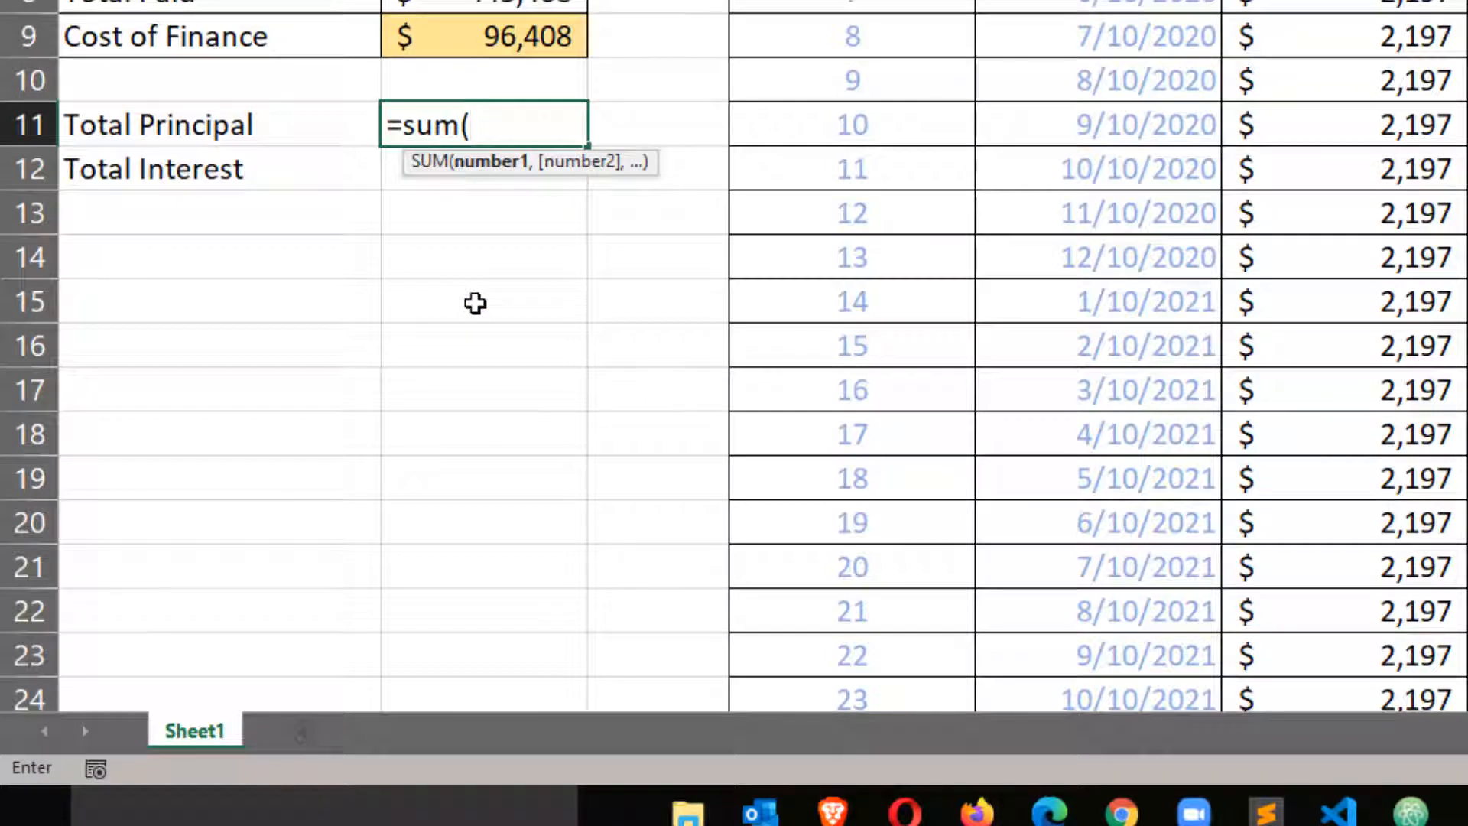
{"action": "type", "text": "prin"}
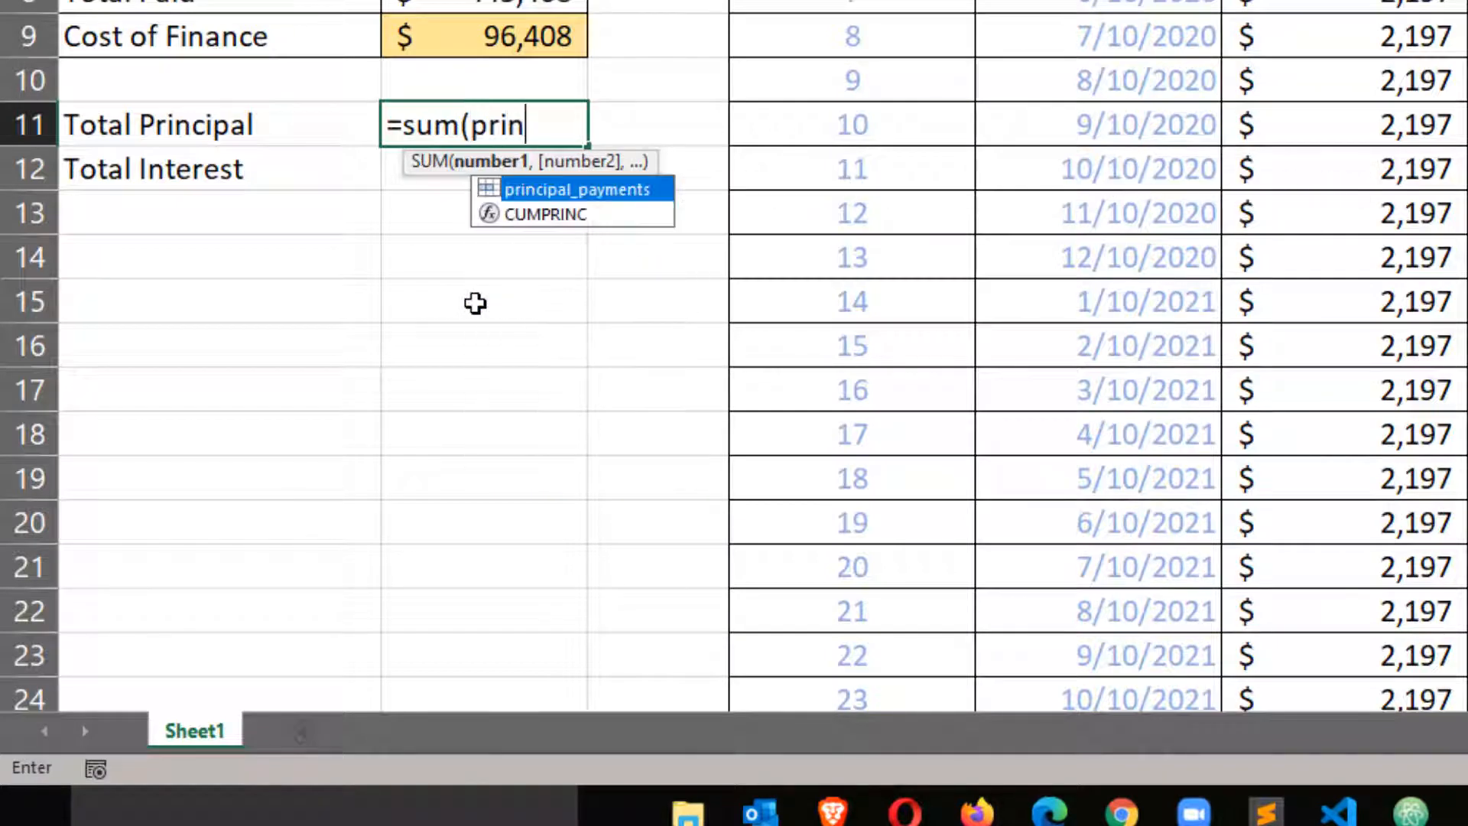
{"action": "key", "text": "Tab"}
{"action": "type", "text": ")"}
{"action": "key", "text": "Return"}
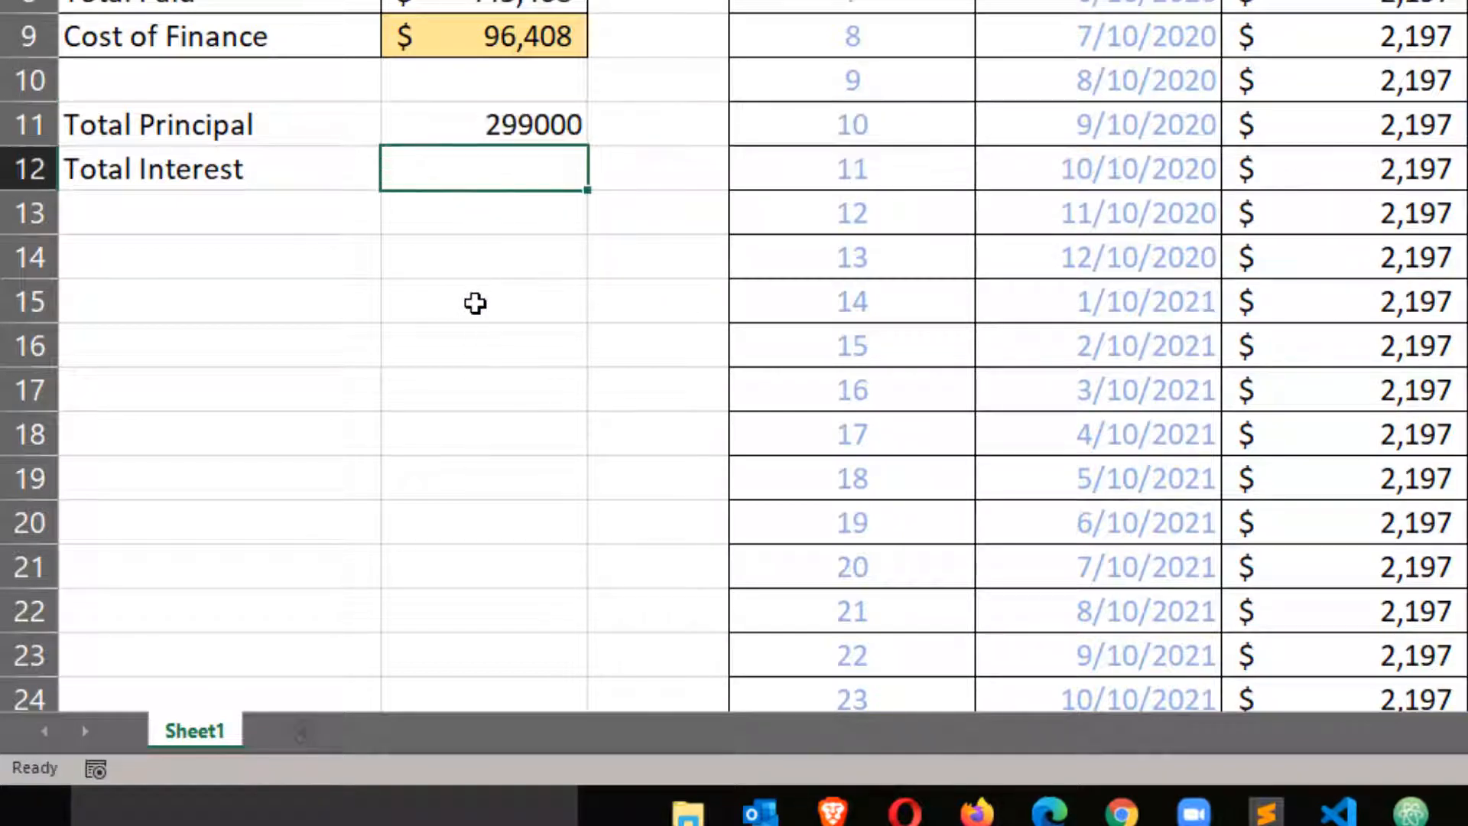
Enter =SUM(interest_payments) in cell B12 to calculate the Total Interest.
{"action": "type", "text": "=su"}
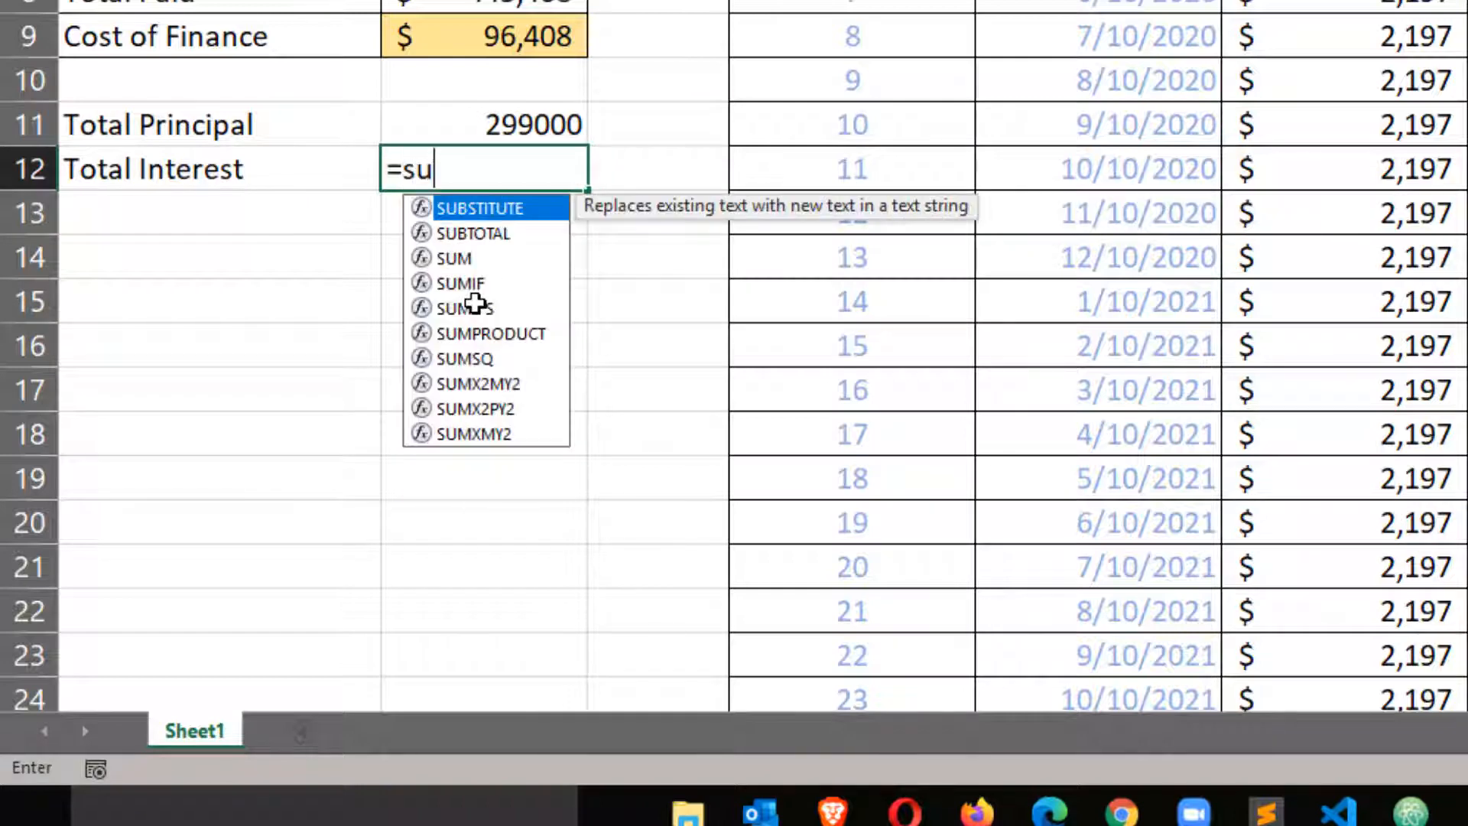
{"action": "type", "text": "m(intere"}
{"action": "key", "text": "Tab"}
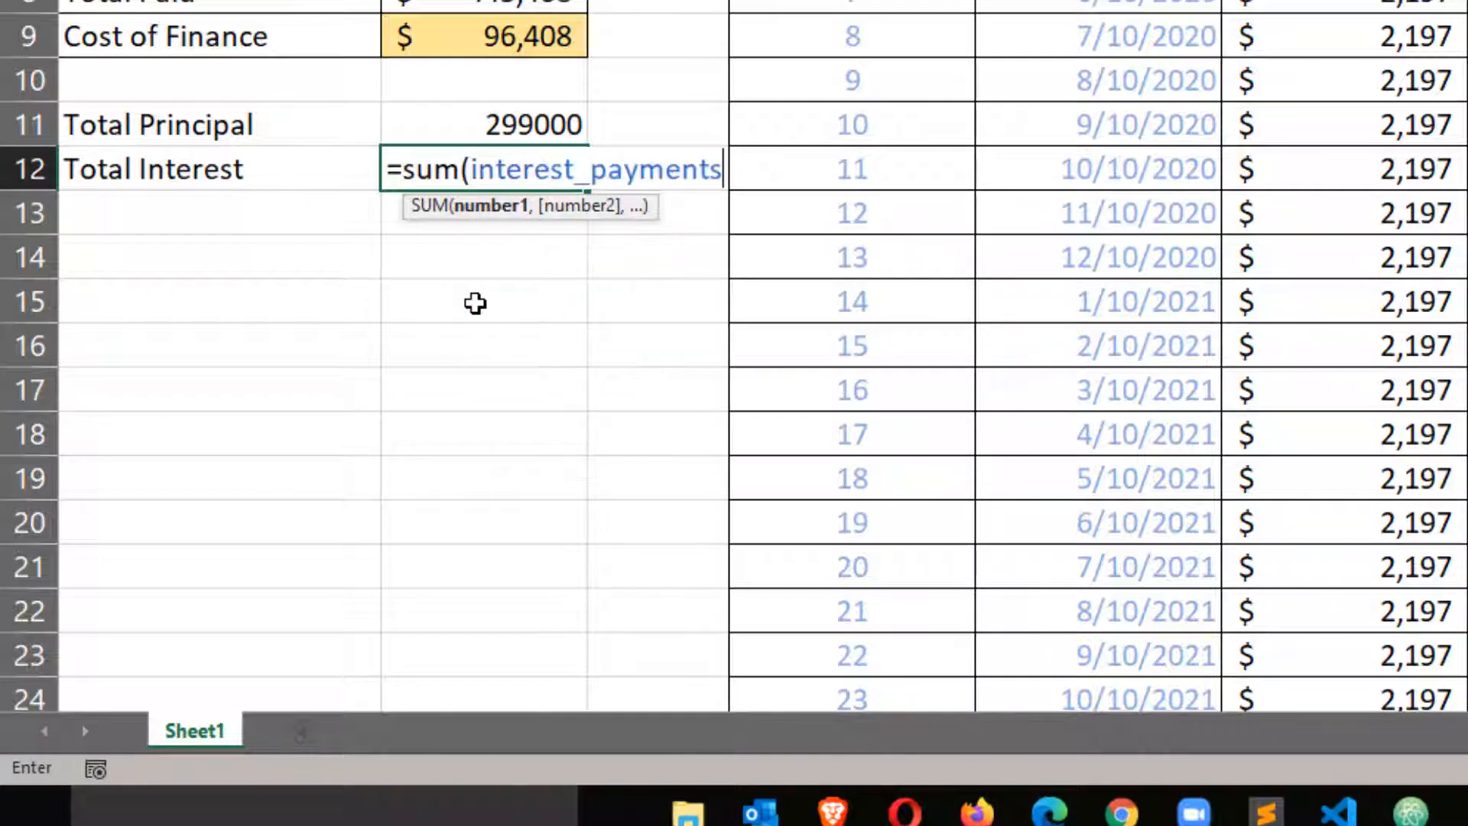
{"action": "type", "text": ")"}
{"action": "key", "text": "Return"}
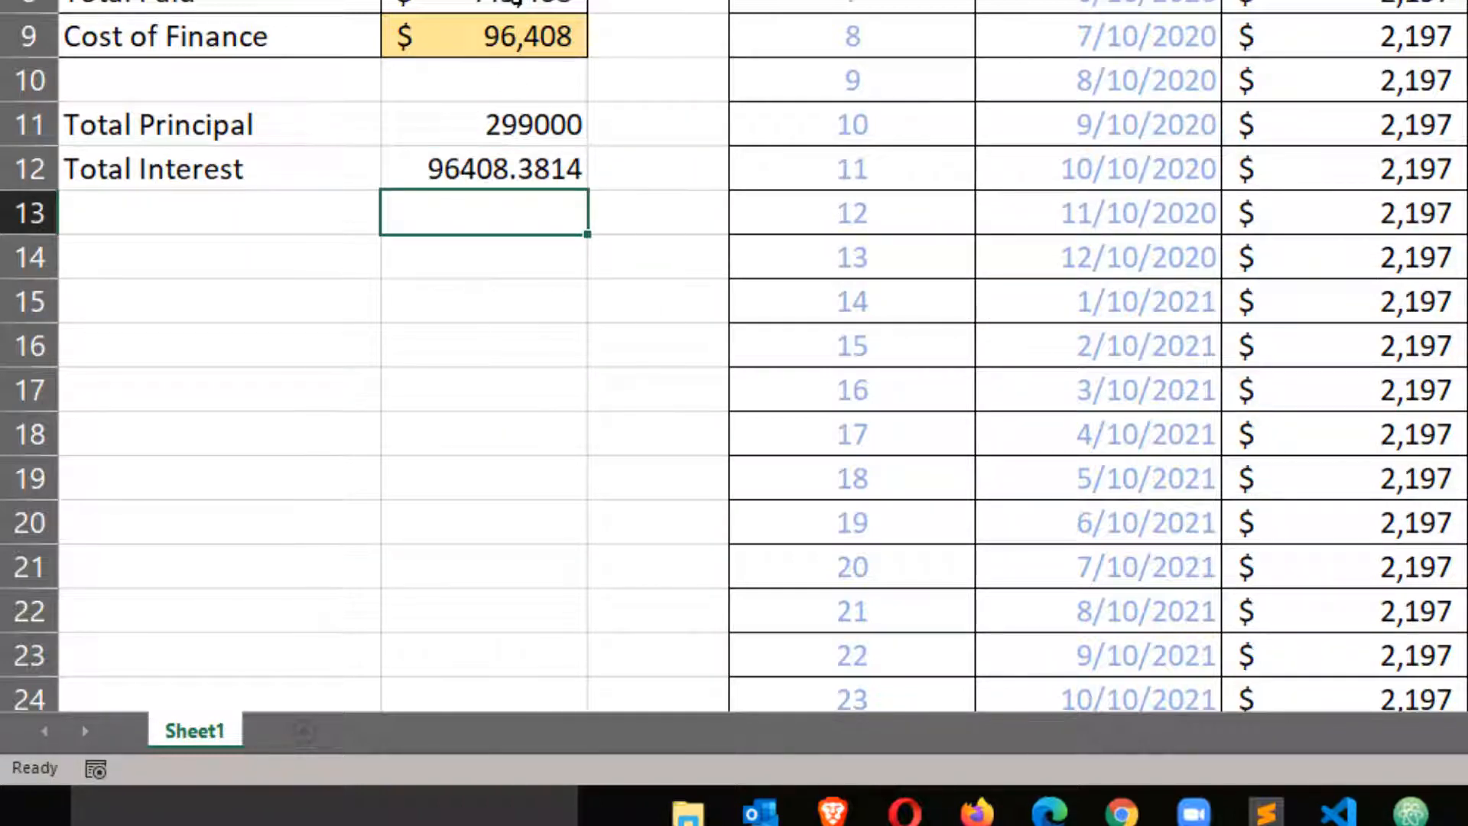
Apply the Total Paid cell's whole-dollar accounting format and borders to the two totals in B11:B12.
{"action": "left_click", "coordinate": [516, 2]}
{"action": "left_click", "coordinate": [516, 0]}
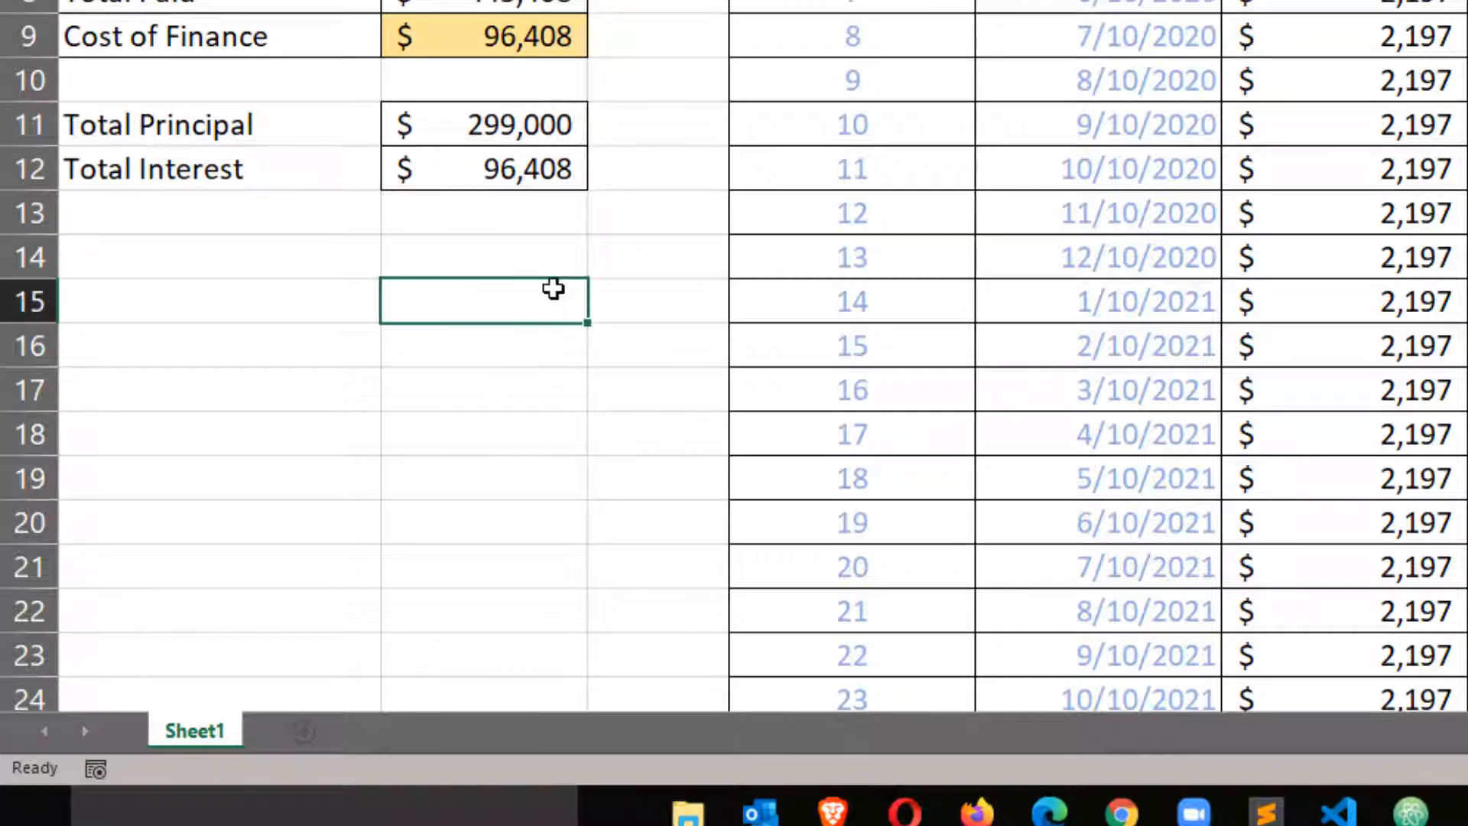
Review the named range used in the Total Principal formula in B11, then leave the cell.
{"action": "left_click", "coordinate": [499, 140]}
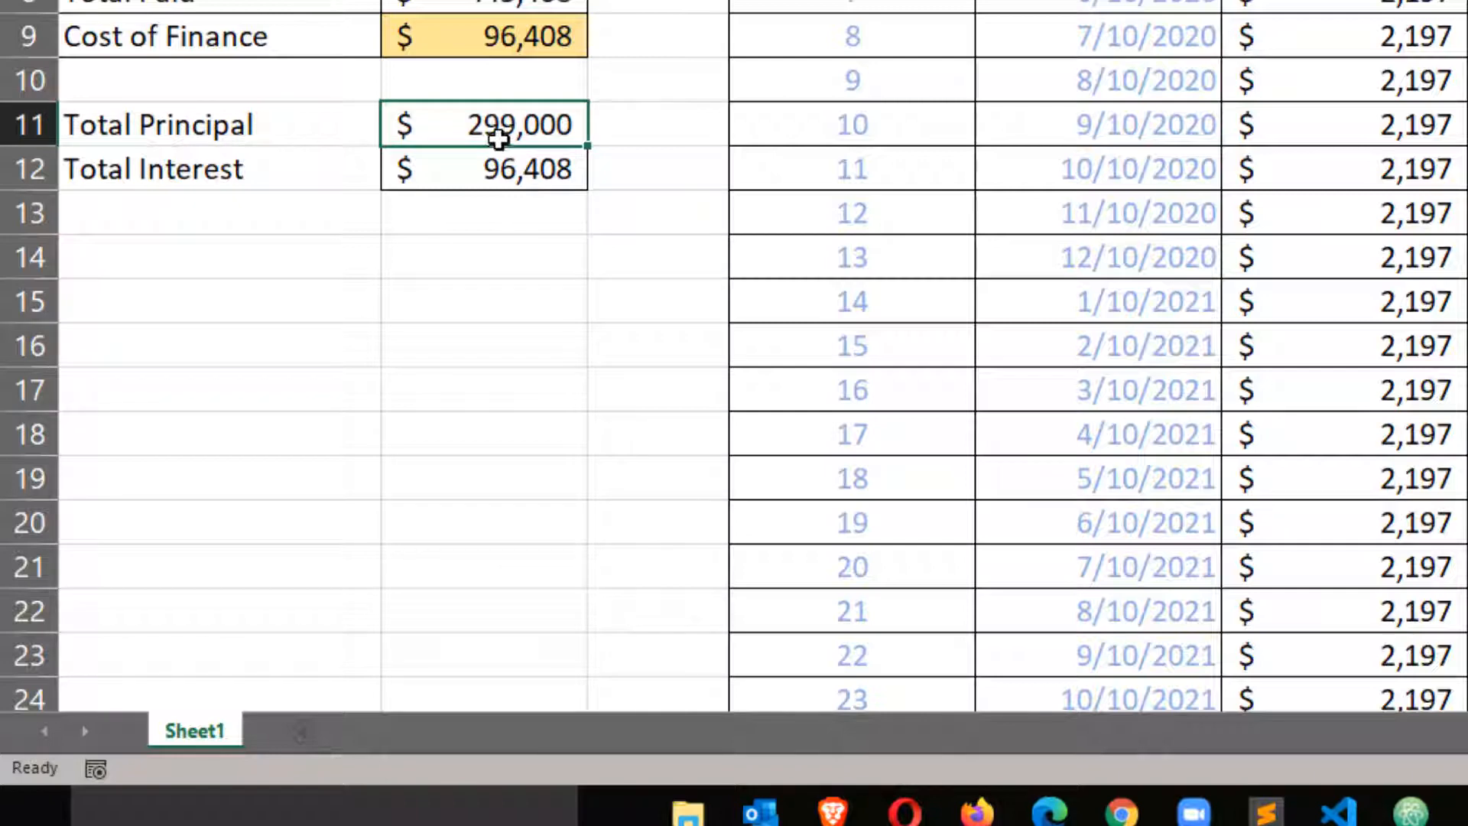
{"action": "double_click", "coordinate": [494, 132]}
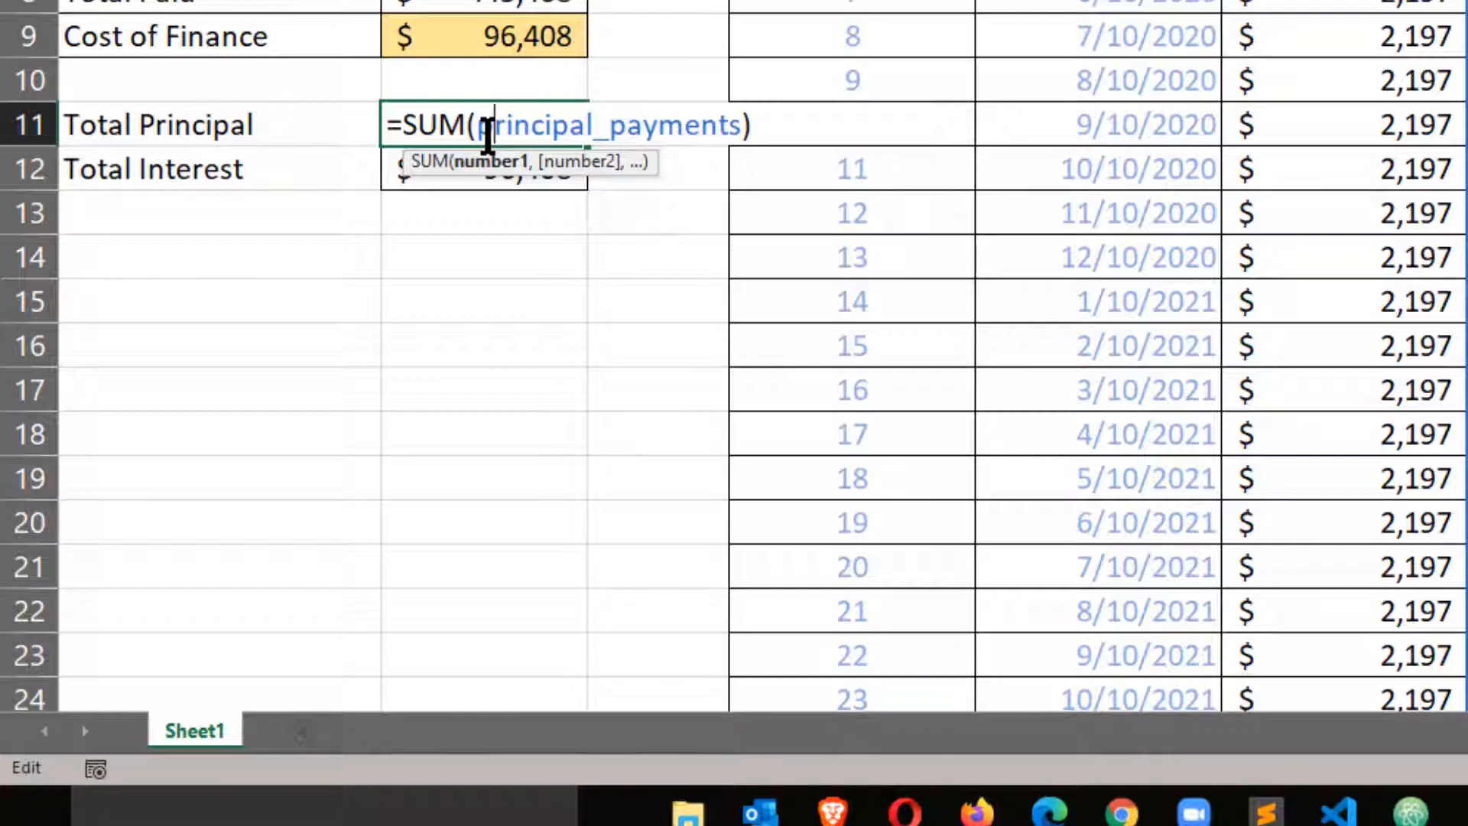
{"action": "left_click", "coordinate": [528, 250]}
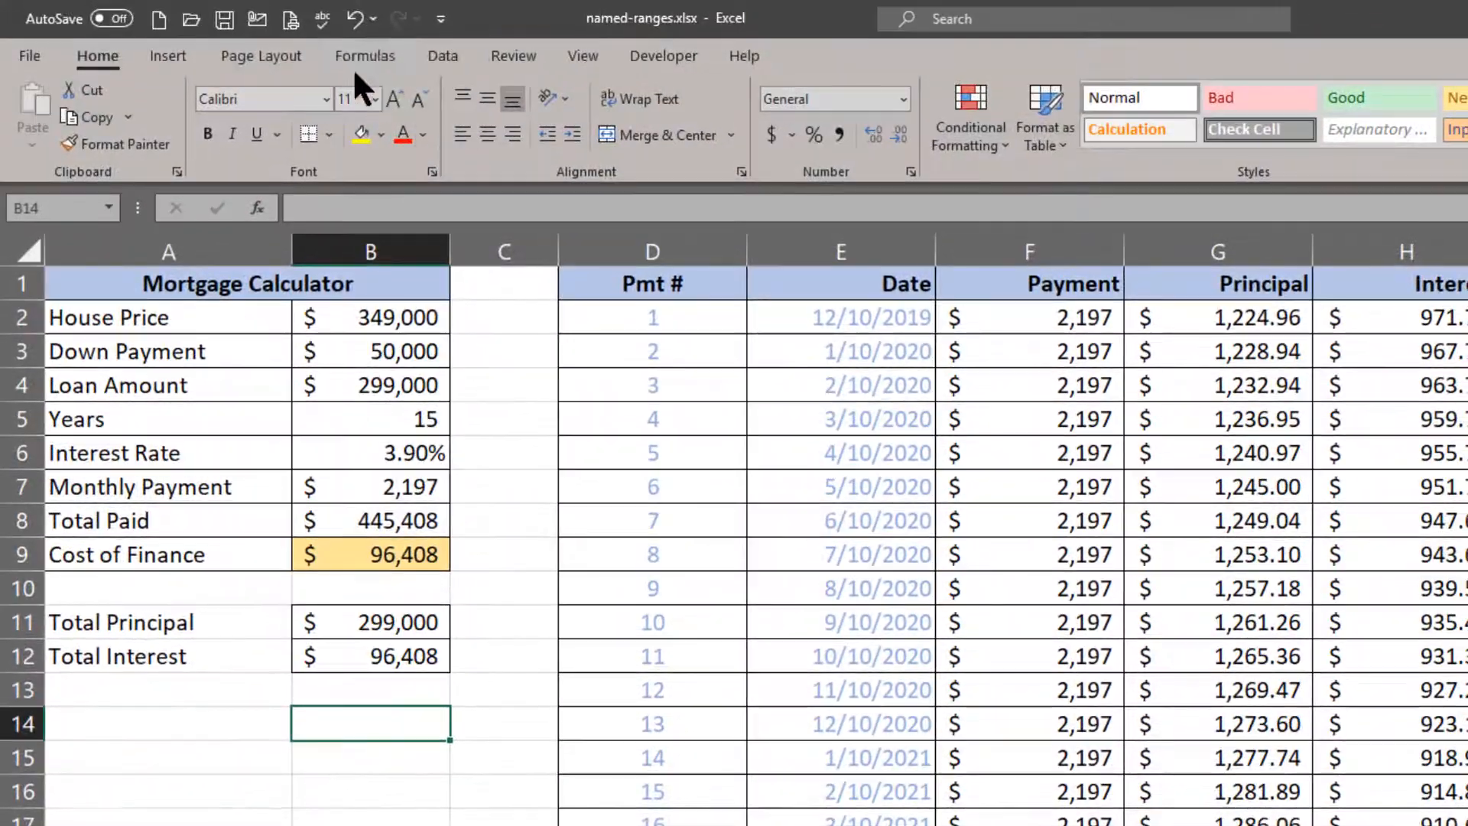
Open the Name Manager and widen its Name column to read the full names of the defined ranges.
{"action": "left_click", "coordinate": [361, 61]}
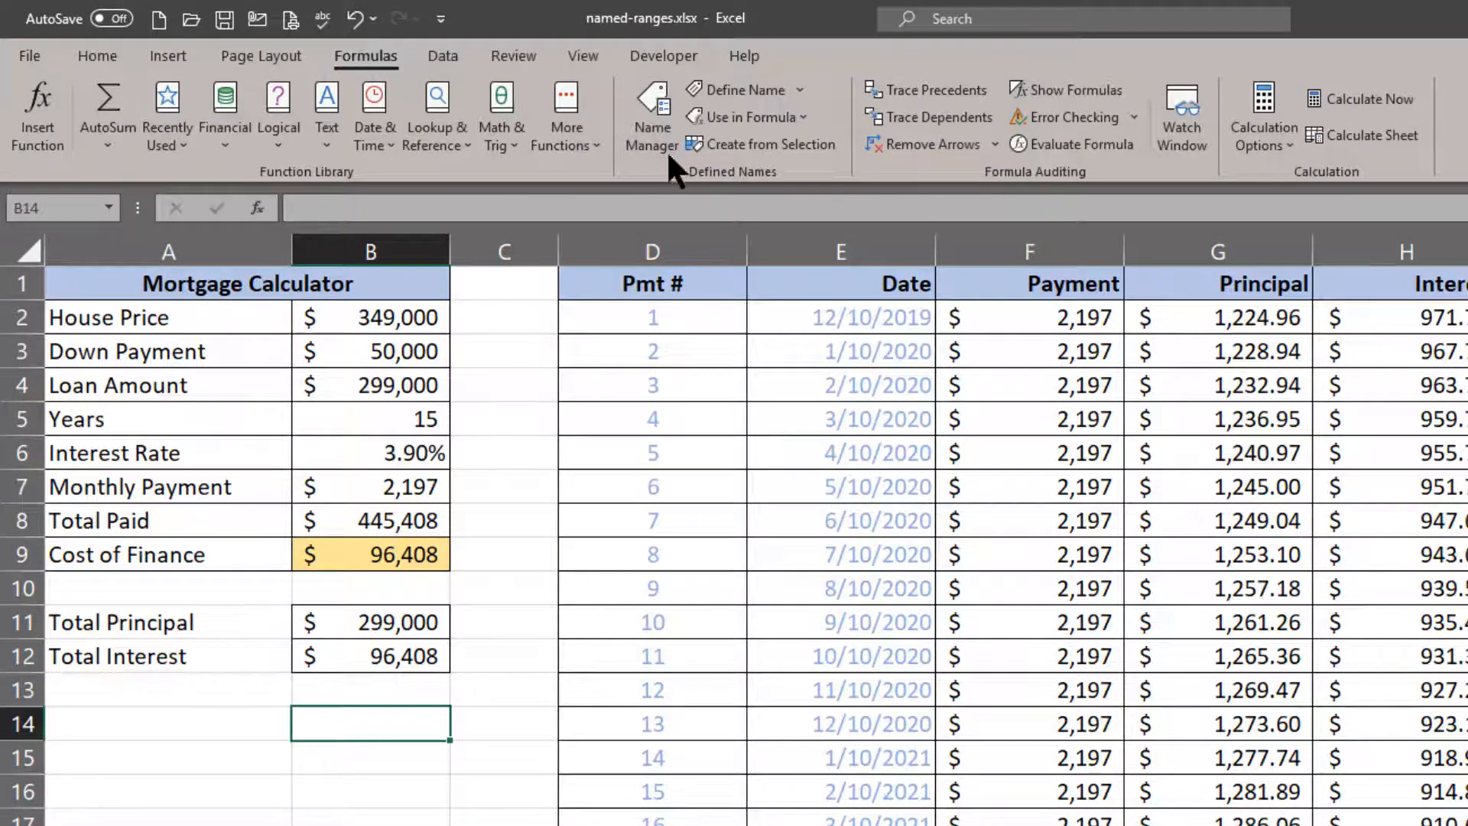
{"action": "left_click", "coordinate": [652, 121]}
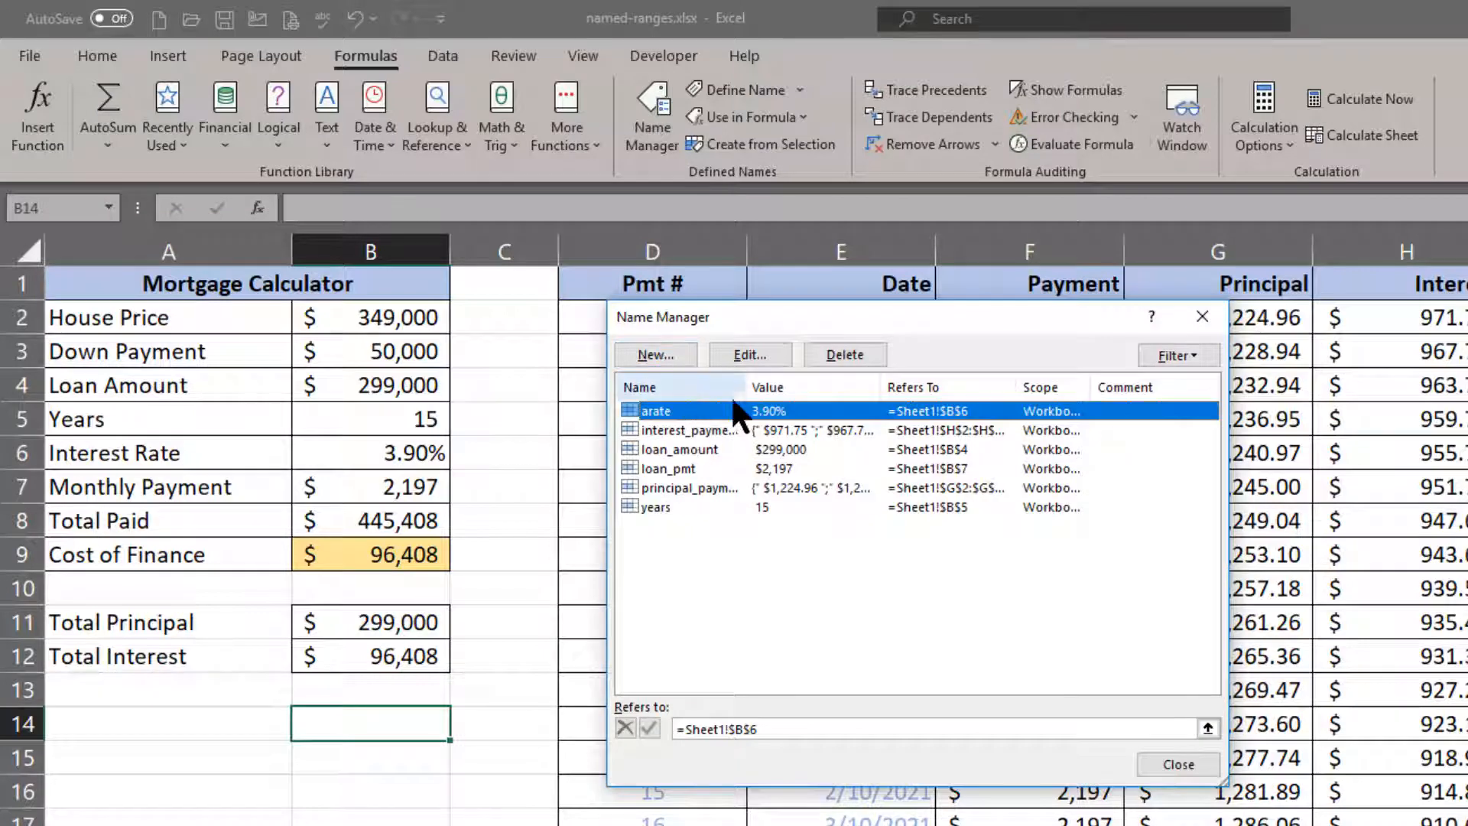
{"action": "left_click_drag", "start_coordinate": [747, 387], "coordinate": [807, 387]}
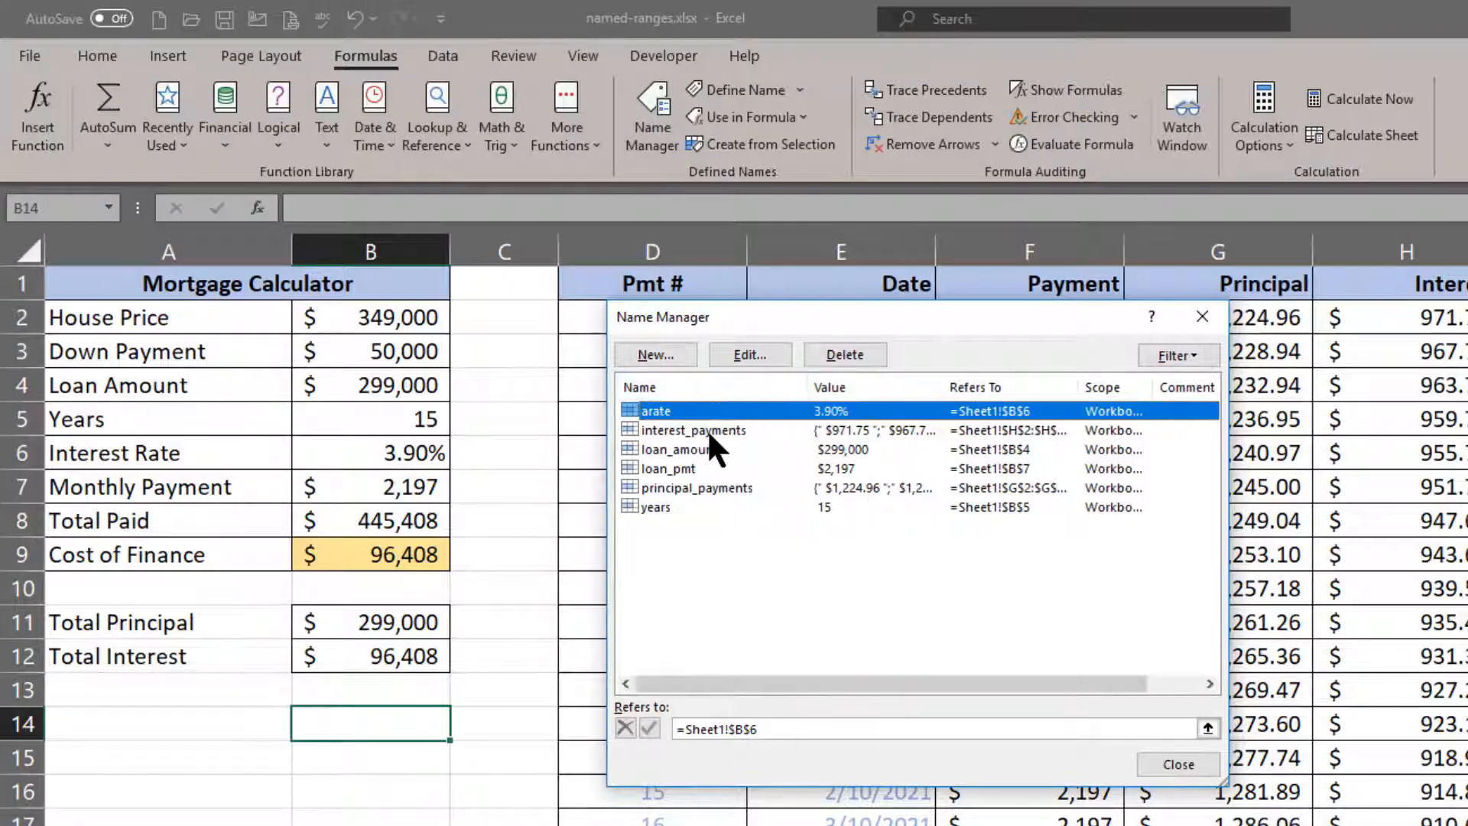